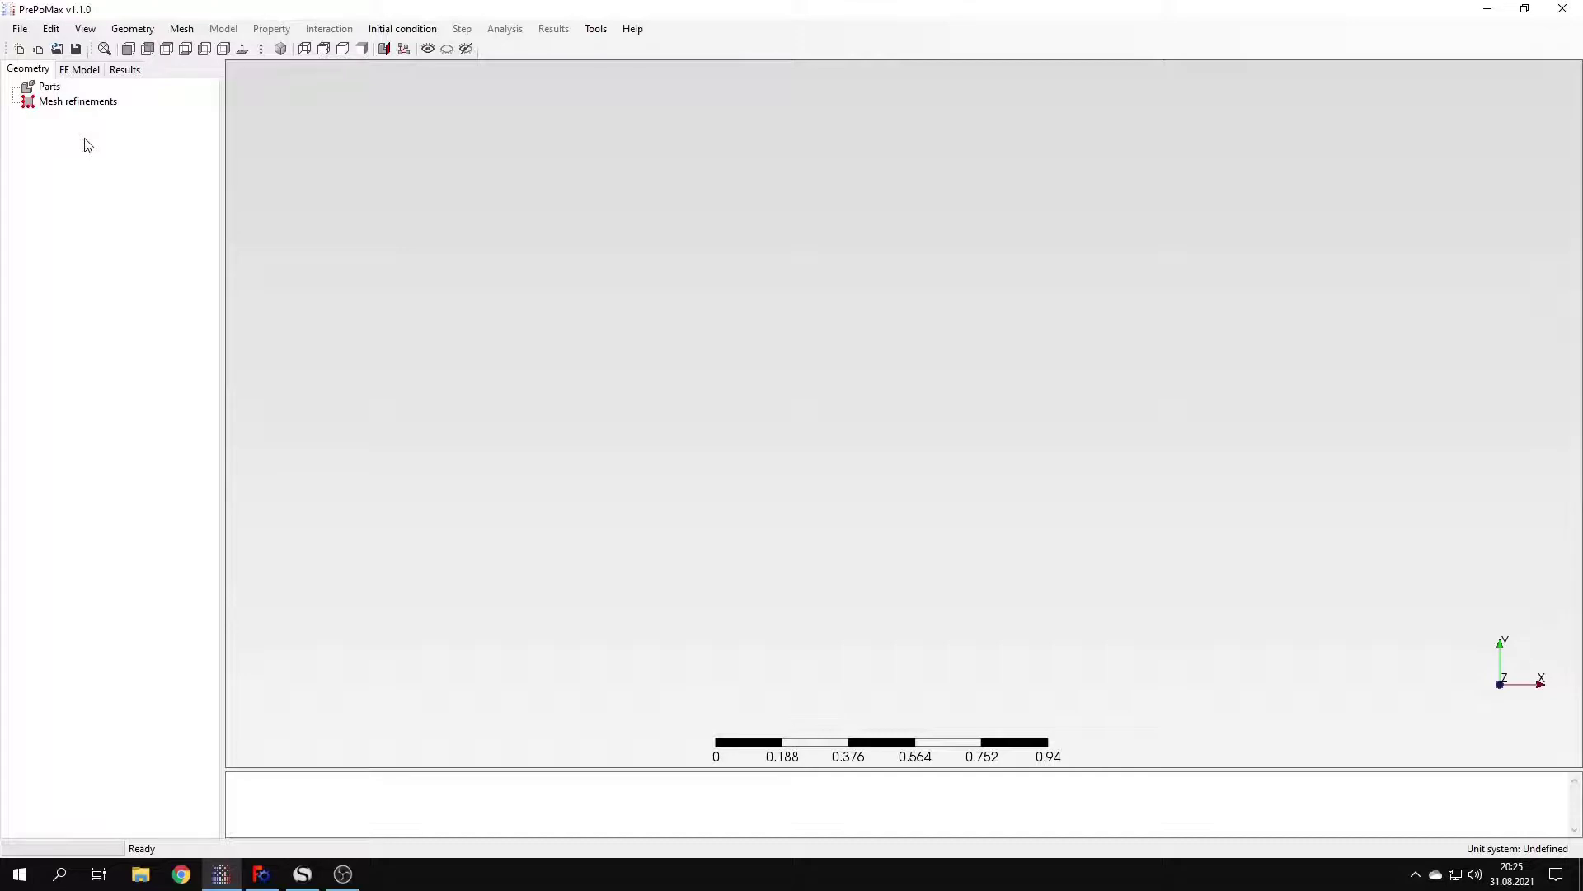
- Start a new model using the mm, ton, s, °C unit system
click(18, 49)
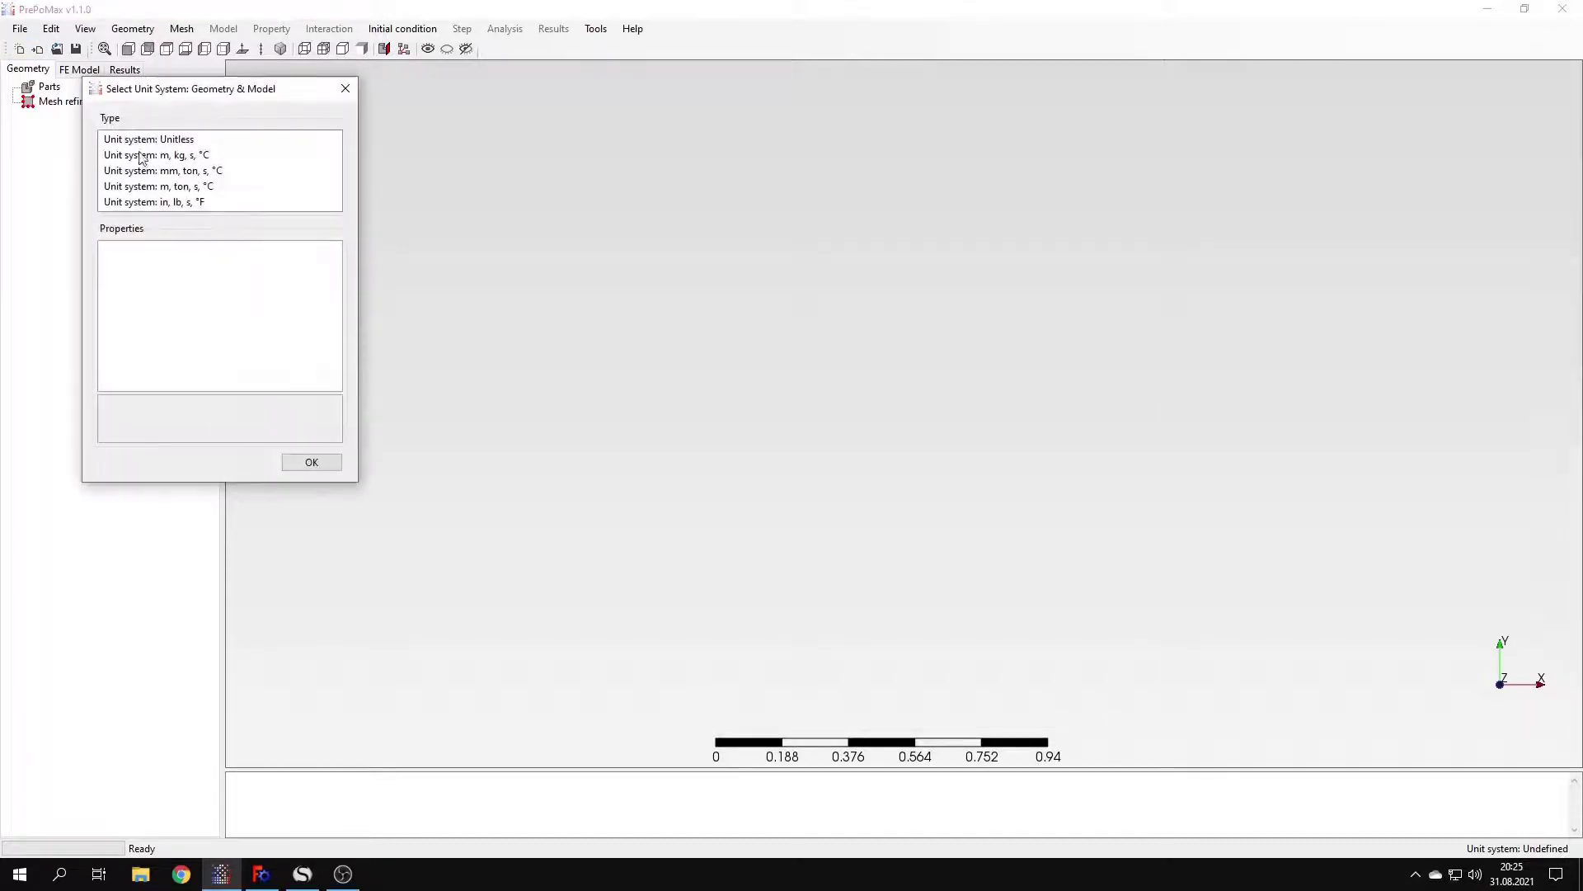
click(162, 175)
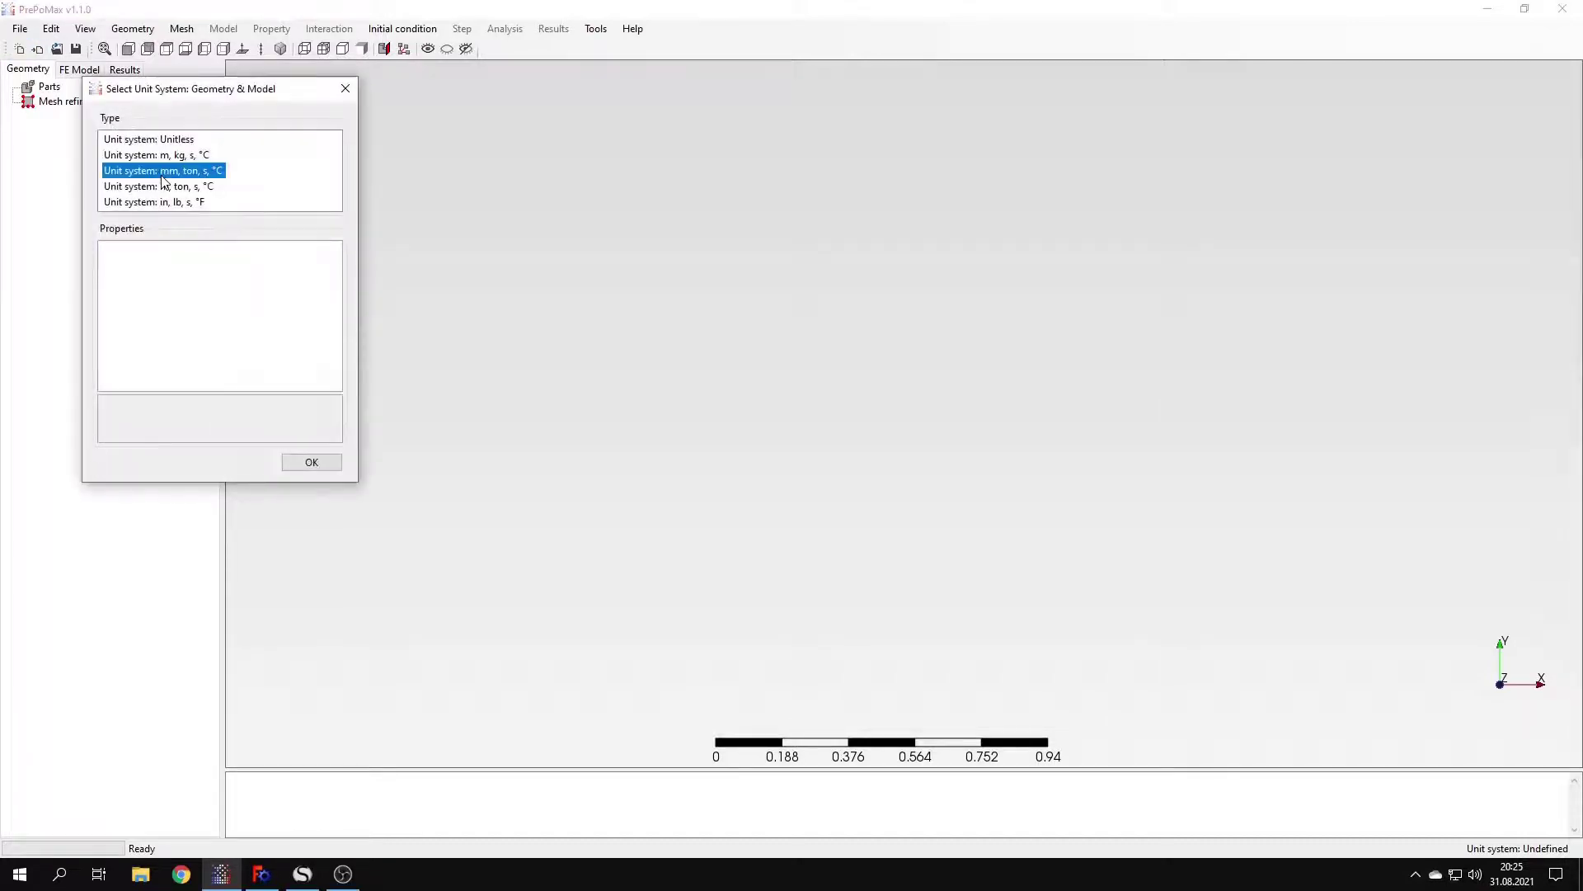
click(311, 462)
- Choose the tutorial geometry file 'Tutorial 8 - remote load.step' for import
click(38, 48)
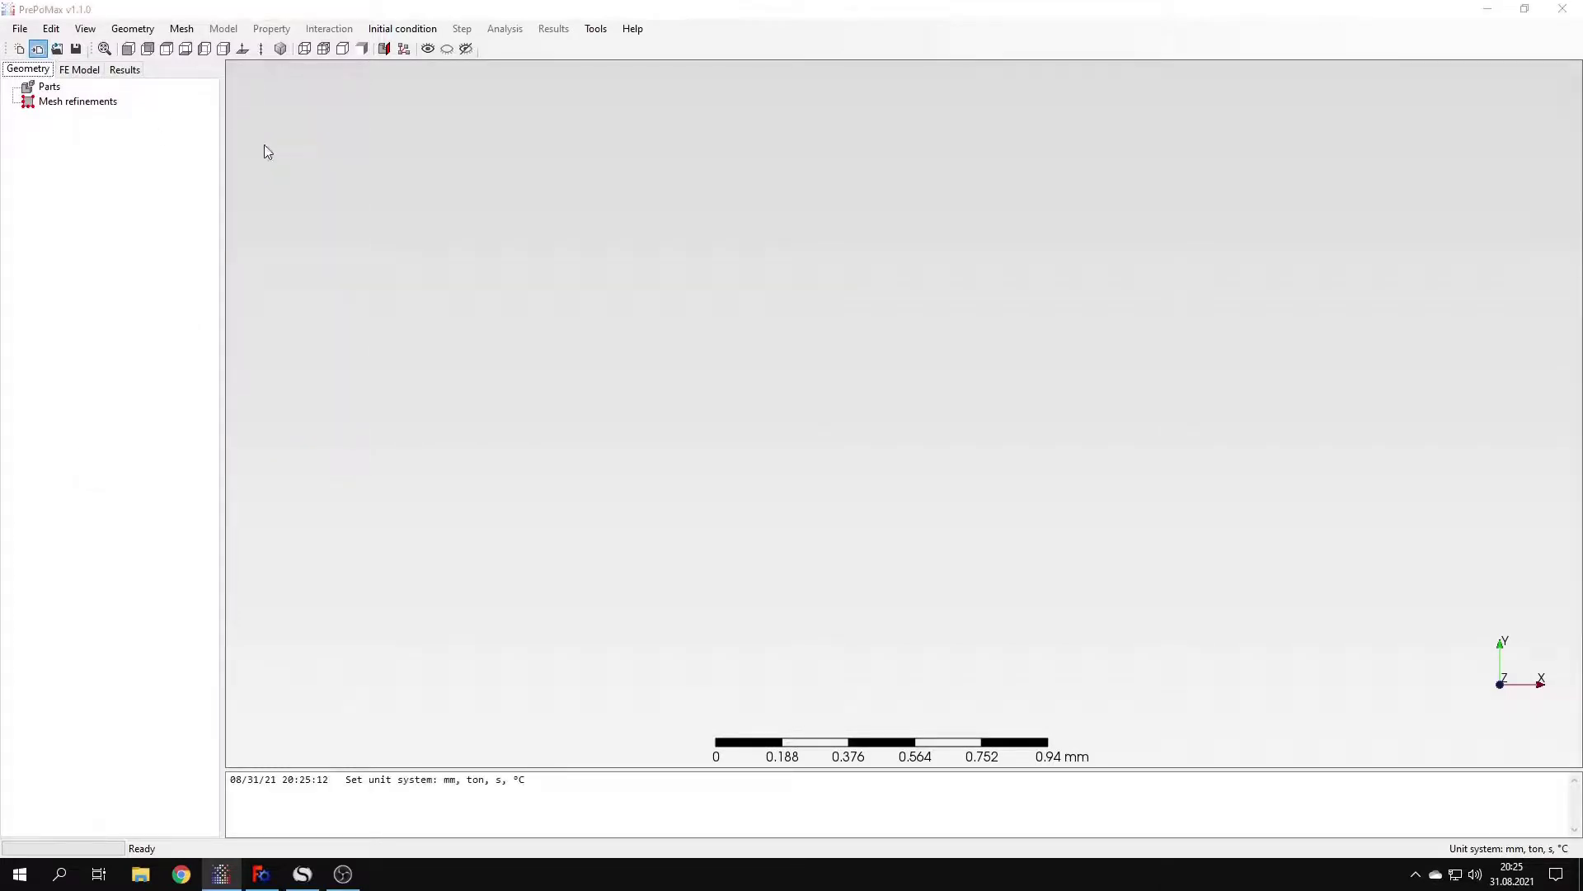
scroll(357, 235, down, 5)
click(308, 381)
- Finish importing the shaft, set the max element size to 20 mm, and generate the mesh
click(651, 436)
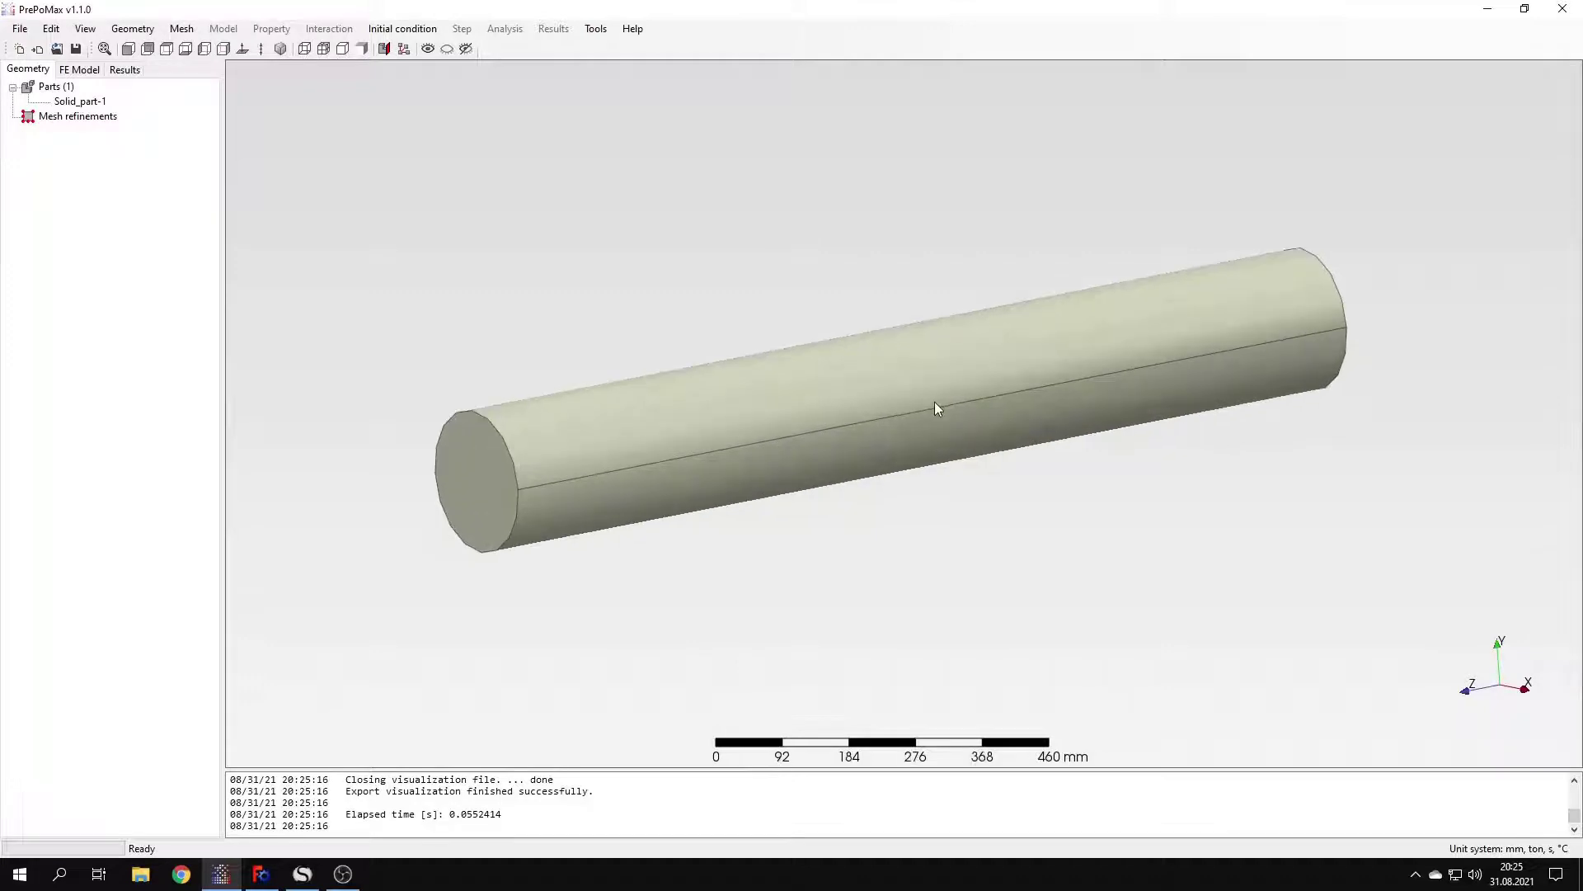
click(182, 28)
click(216, 46)
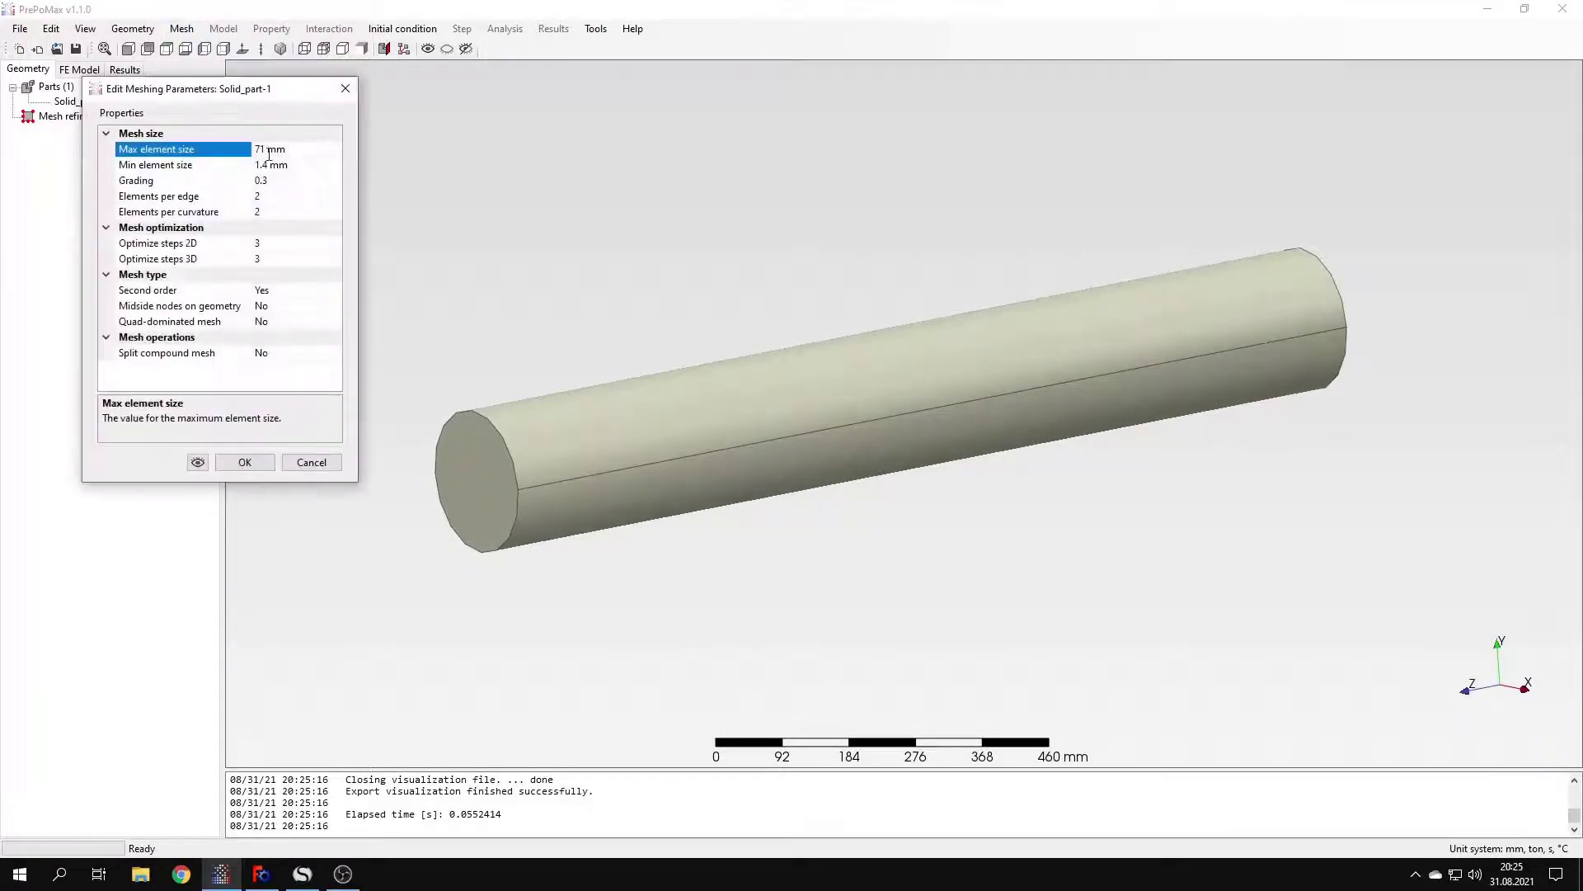
drag(262, 149, 251, 150)
text(20)
click(207, 465)
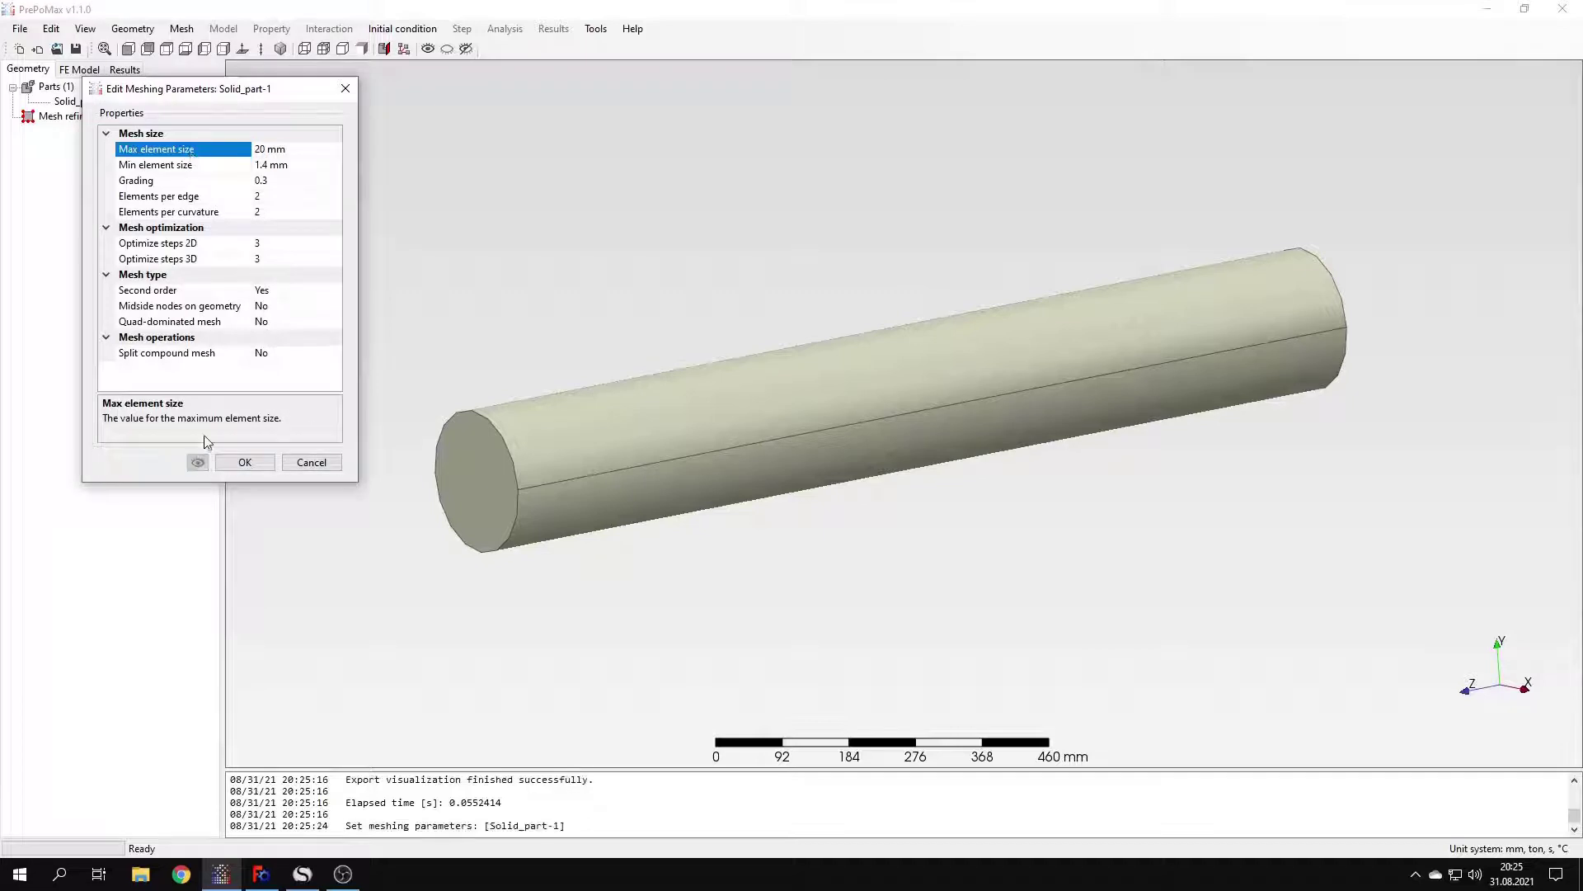
click(247, 462)
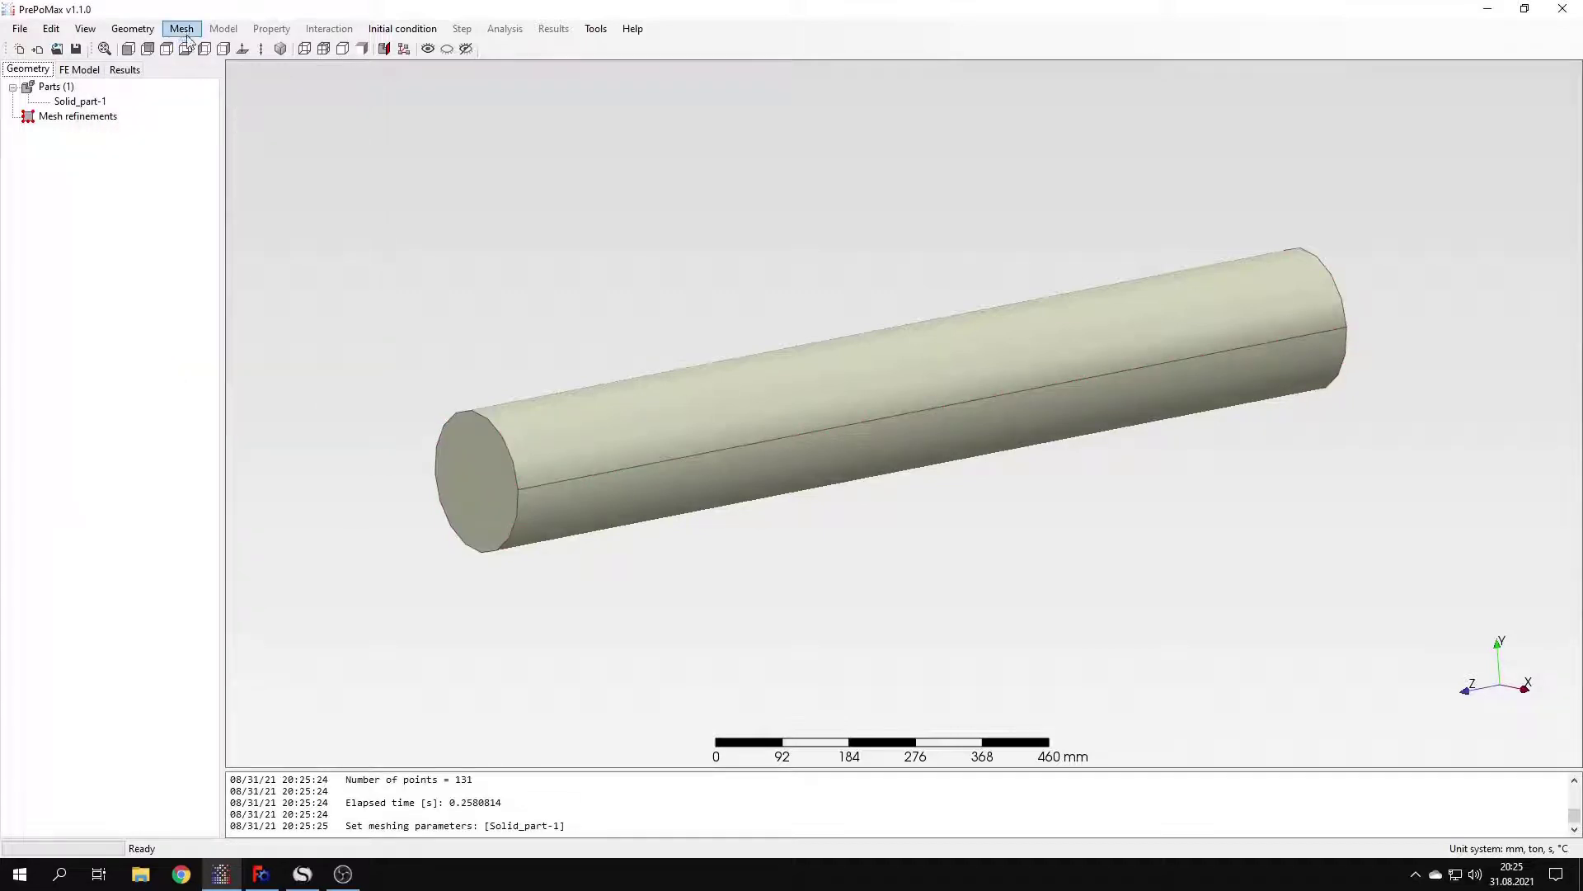
click(181, 28)
click(208, 105)
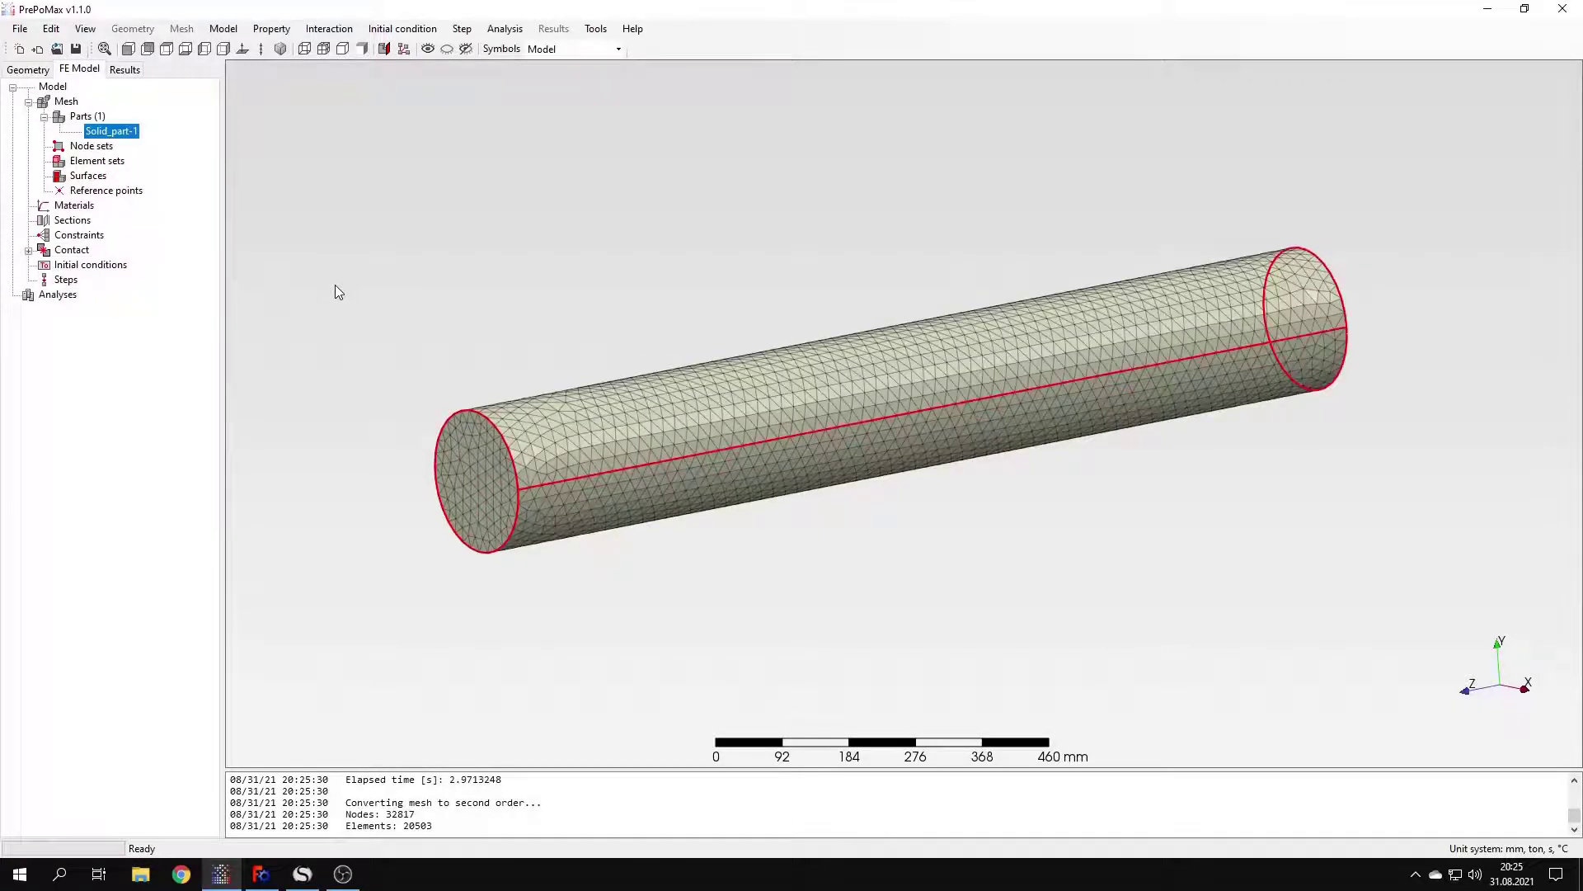
- Create a Steel material with elastic modulus 210000 MPa and Poisson's ratio 0.3
click(334, 286)
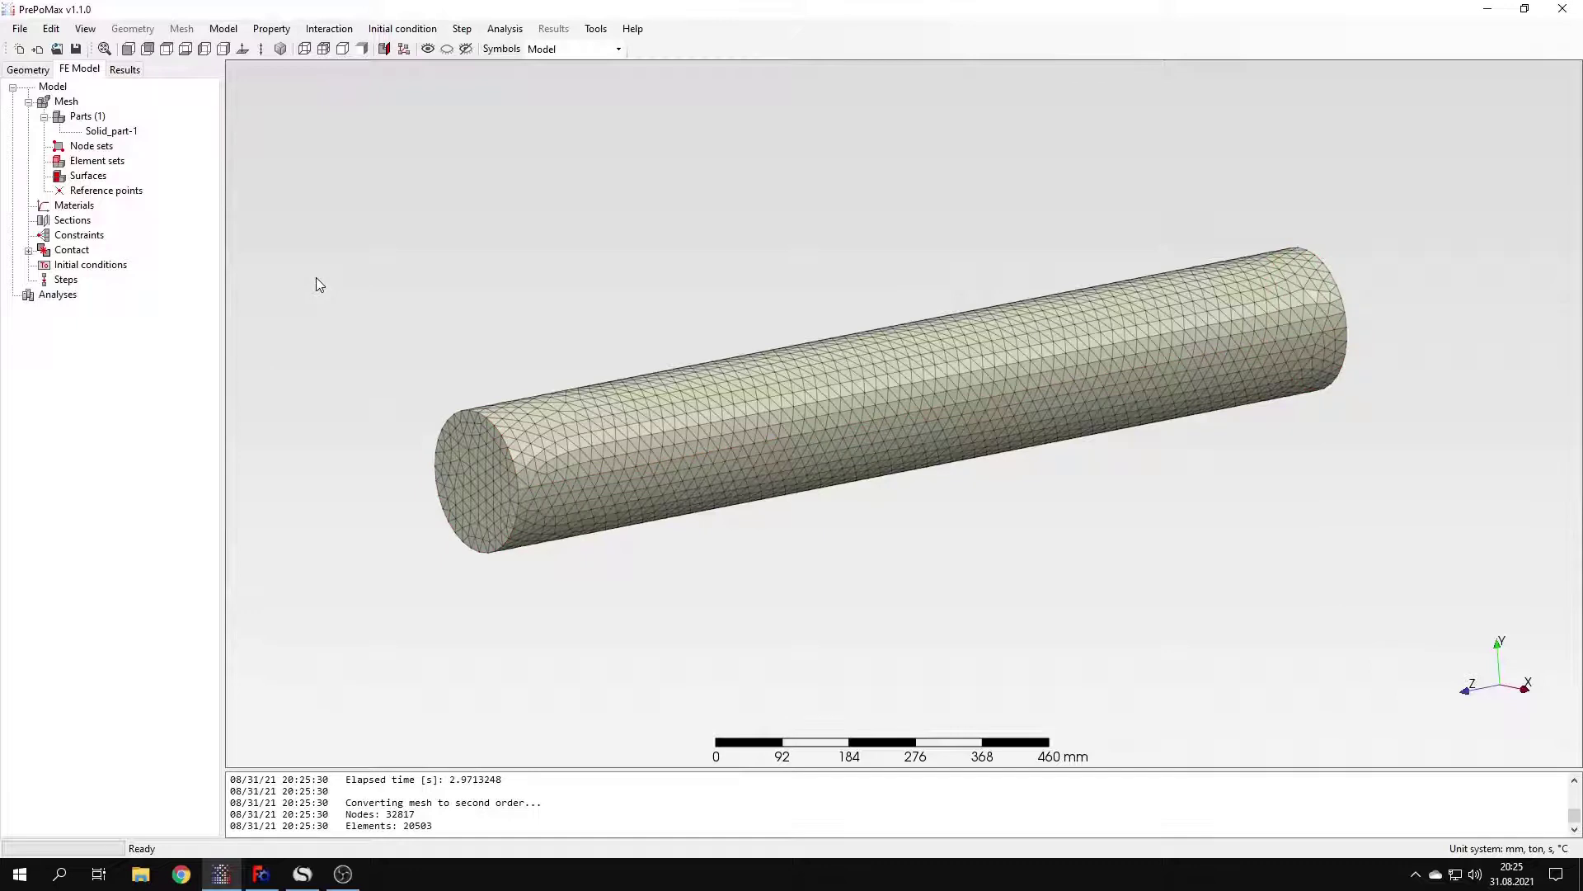
double_click(74, 205)
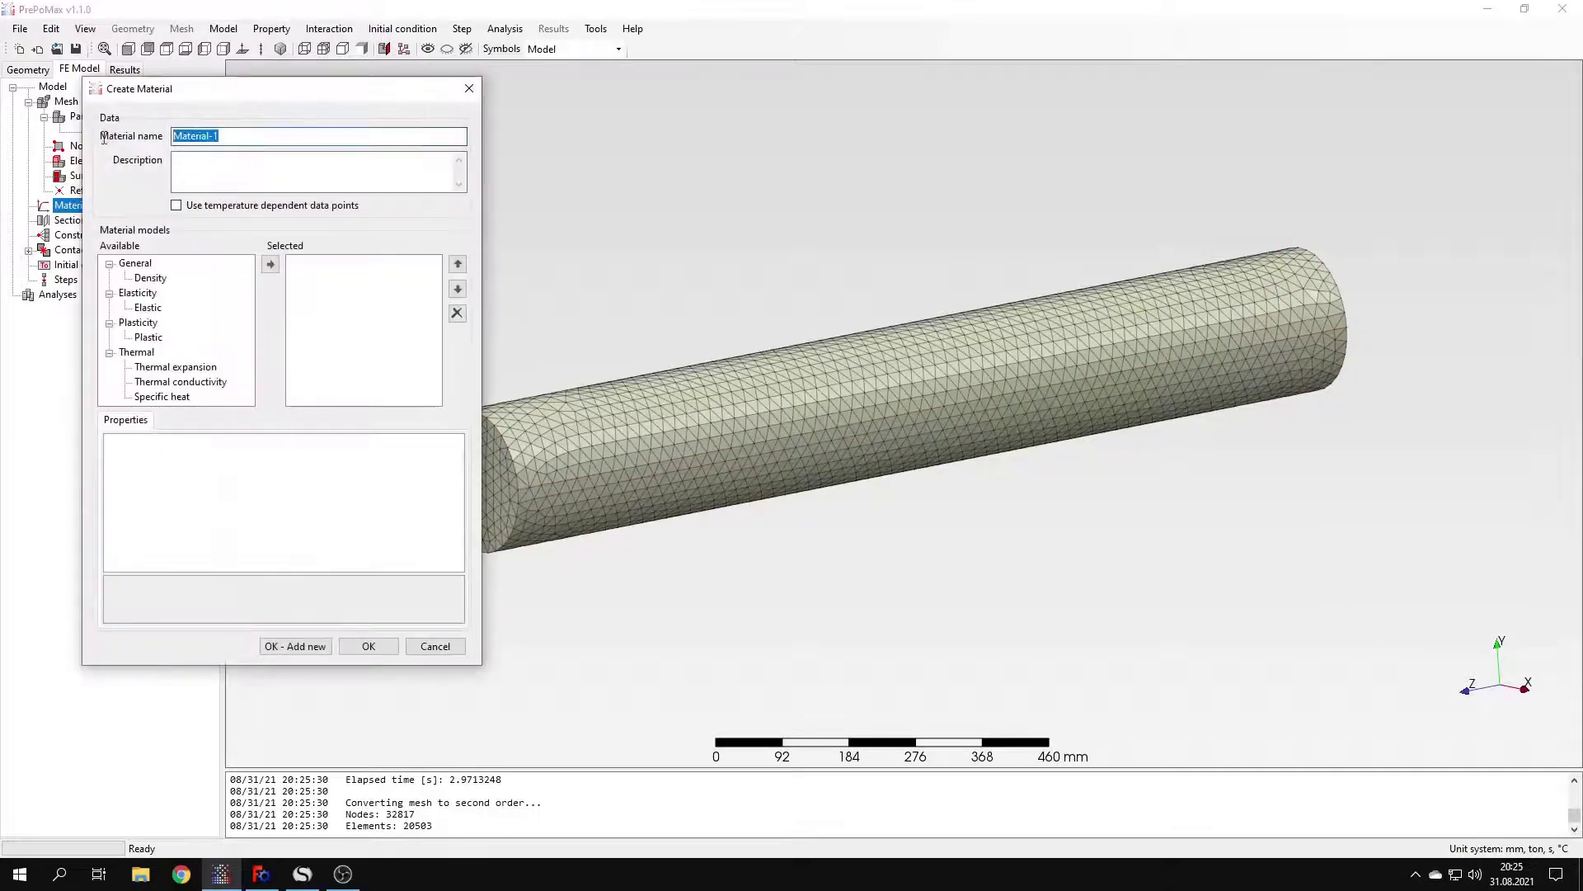
text(Steel)
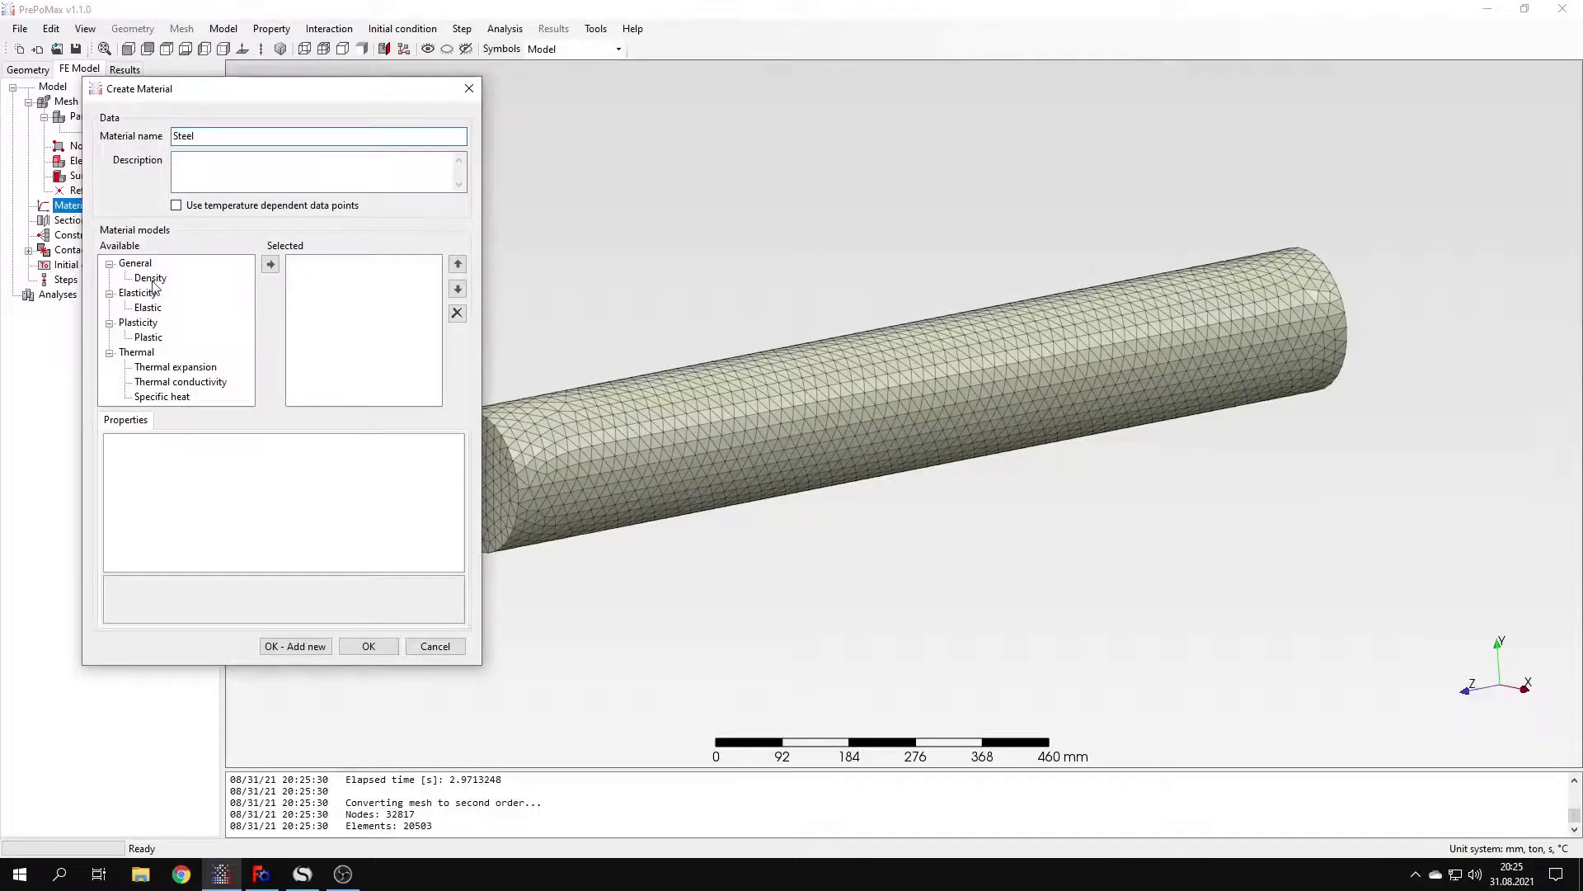
click(152, 307)
click(271, 264)
click(327, 457)
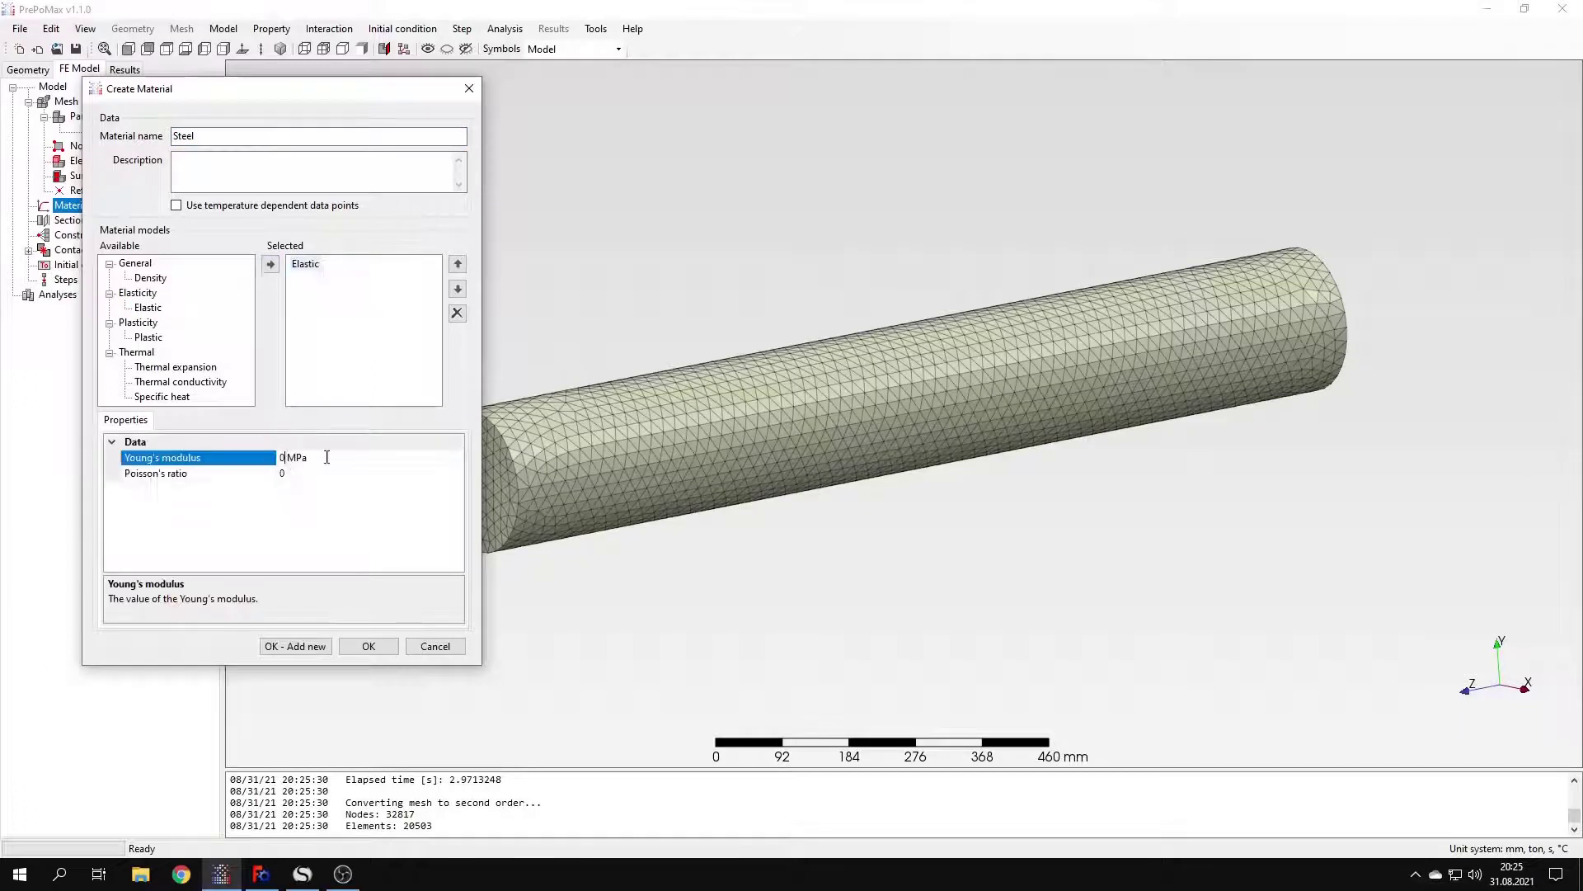
key(BackSpace)
text(210000)
click(328, 475)
text(.)
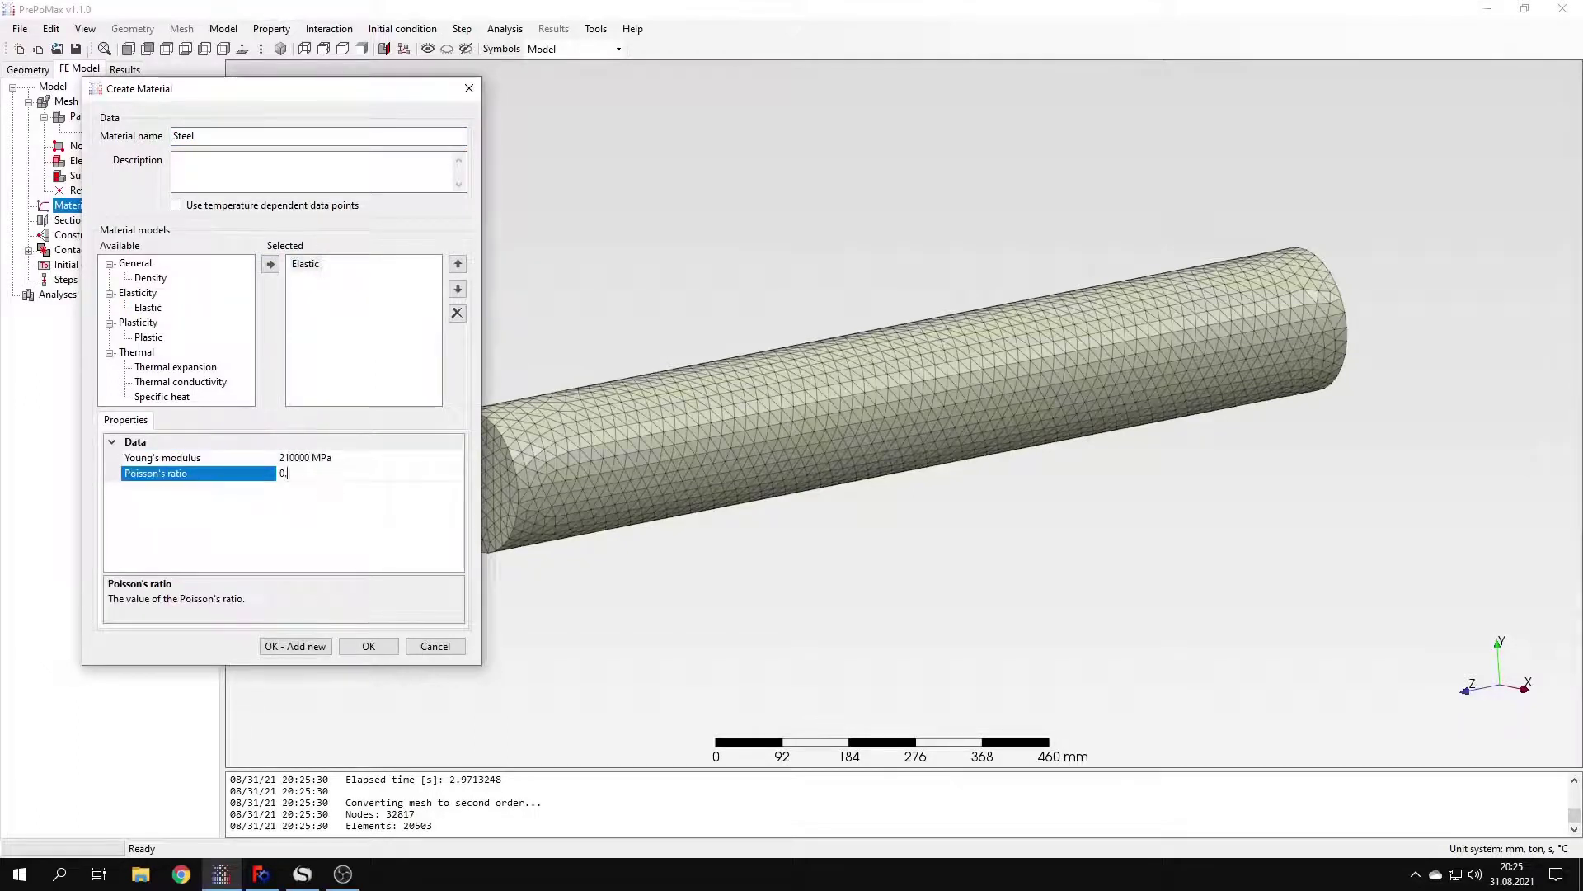
text(3)
click(368, 645)
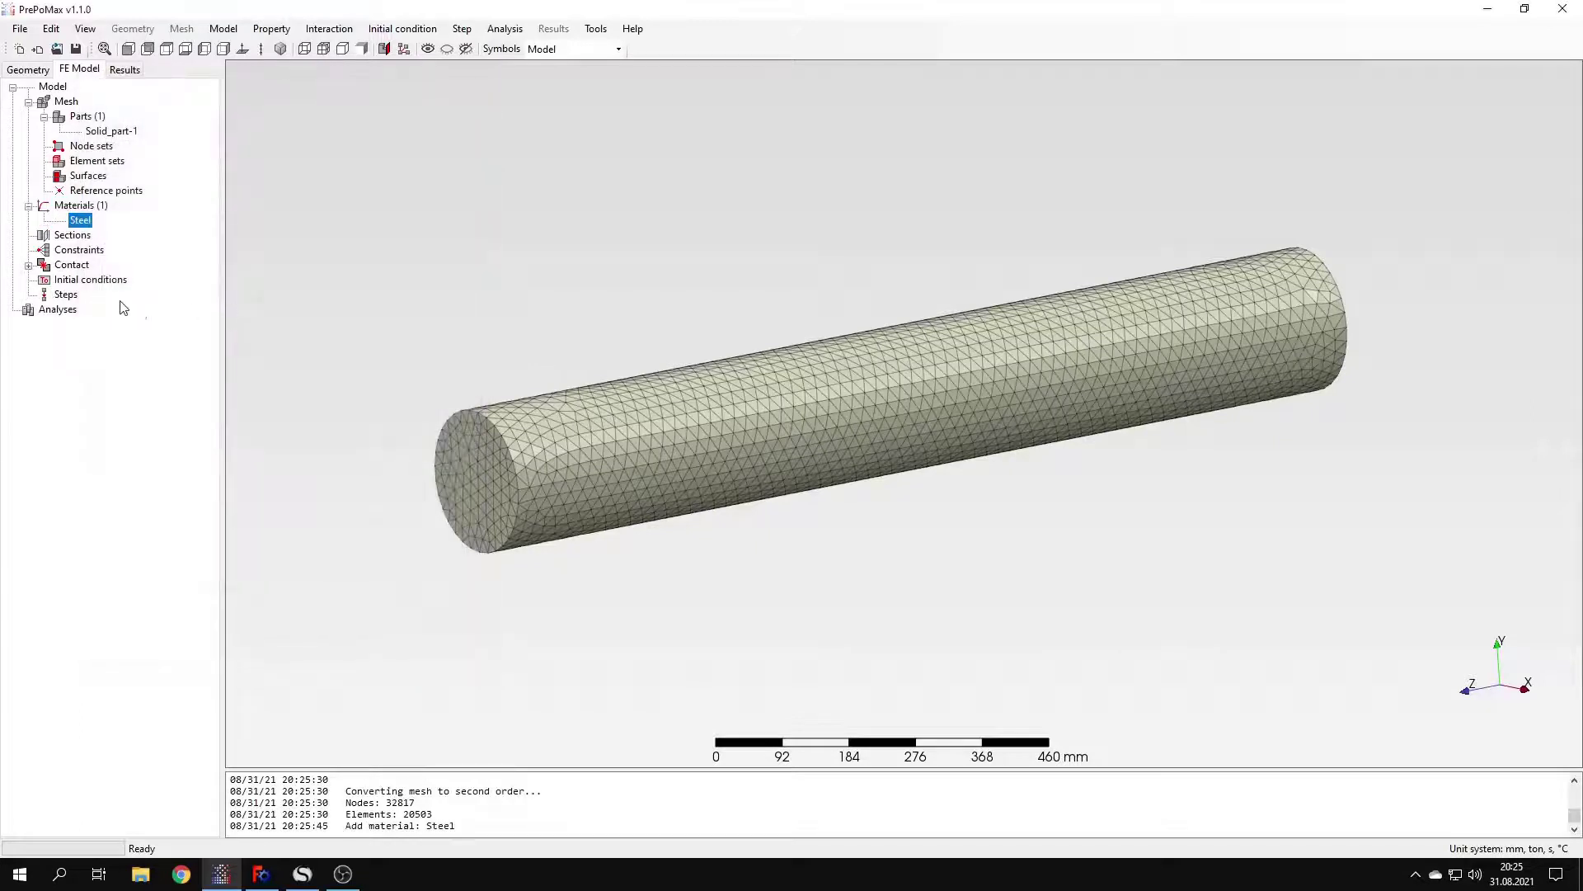
- Create the solid section Solid_section-1 using the Steel material
double_click(83, 236)
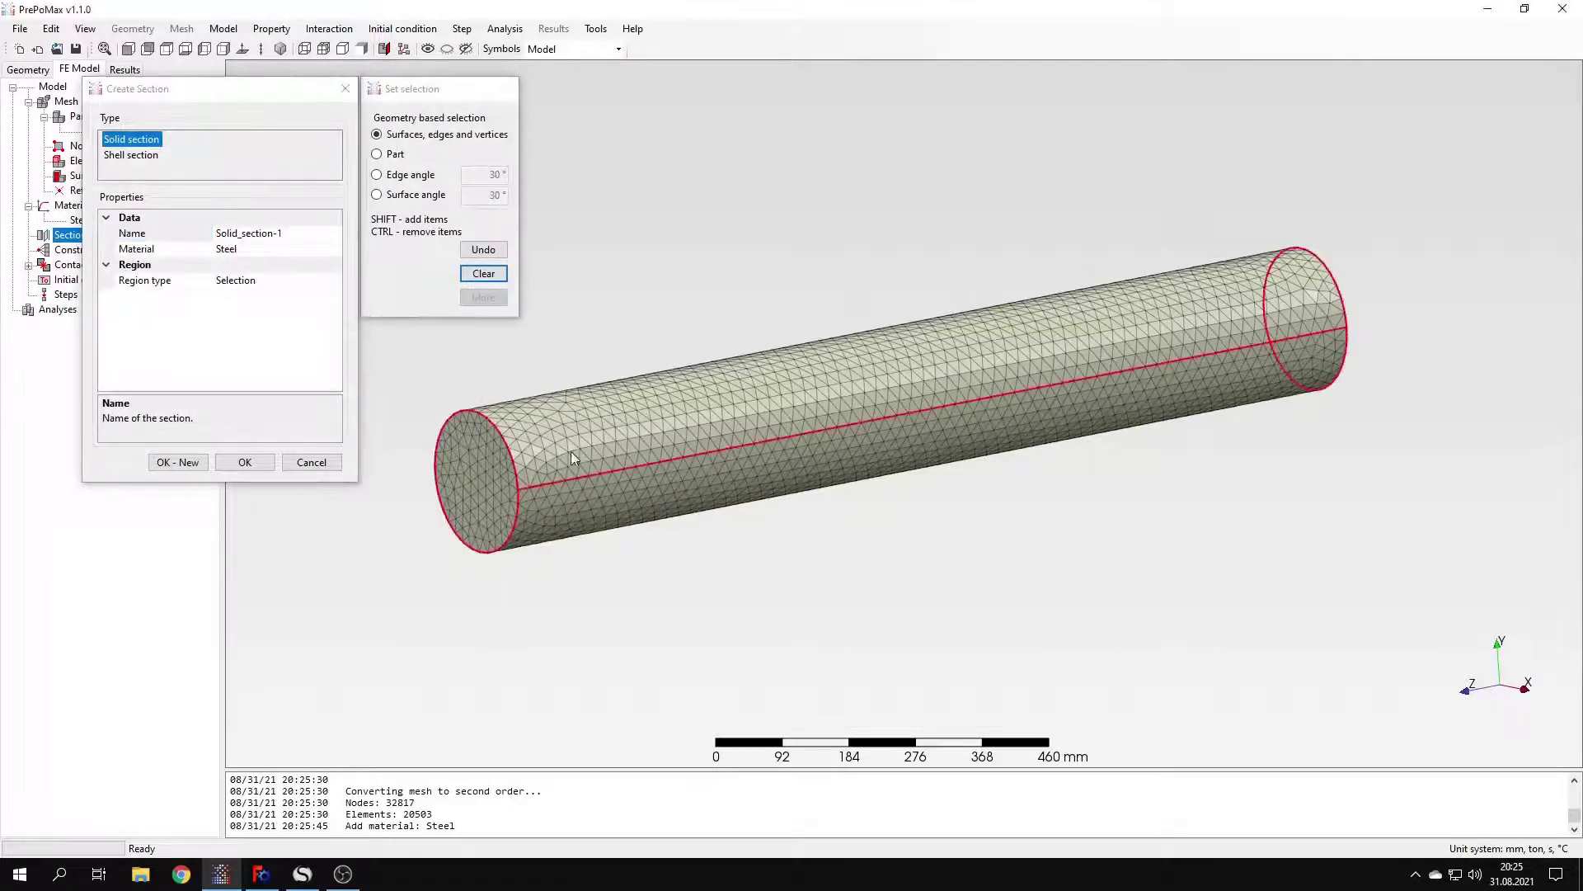
click(233, 252)
click(245, 462)
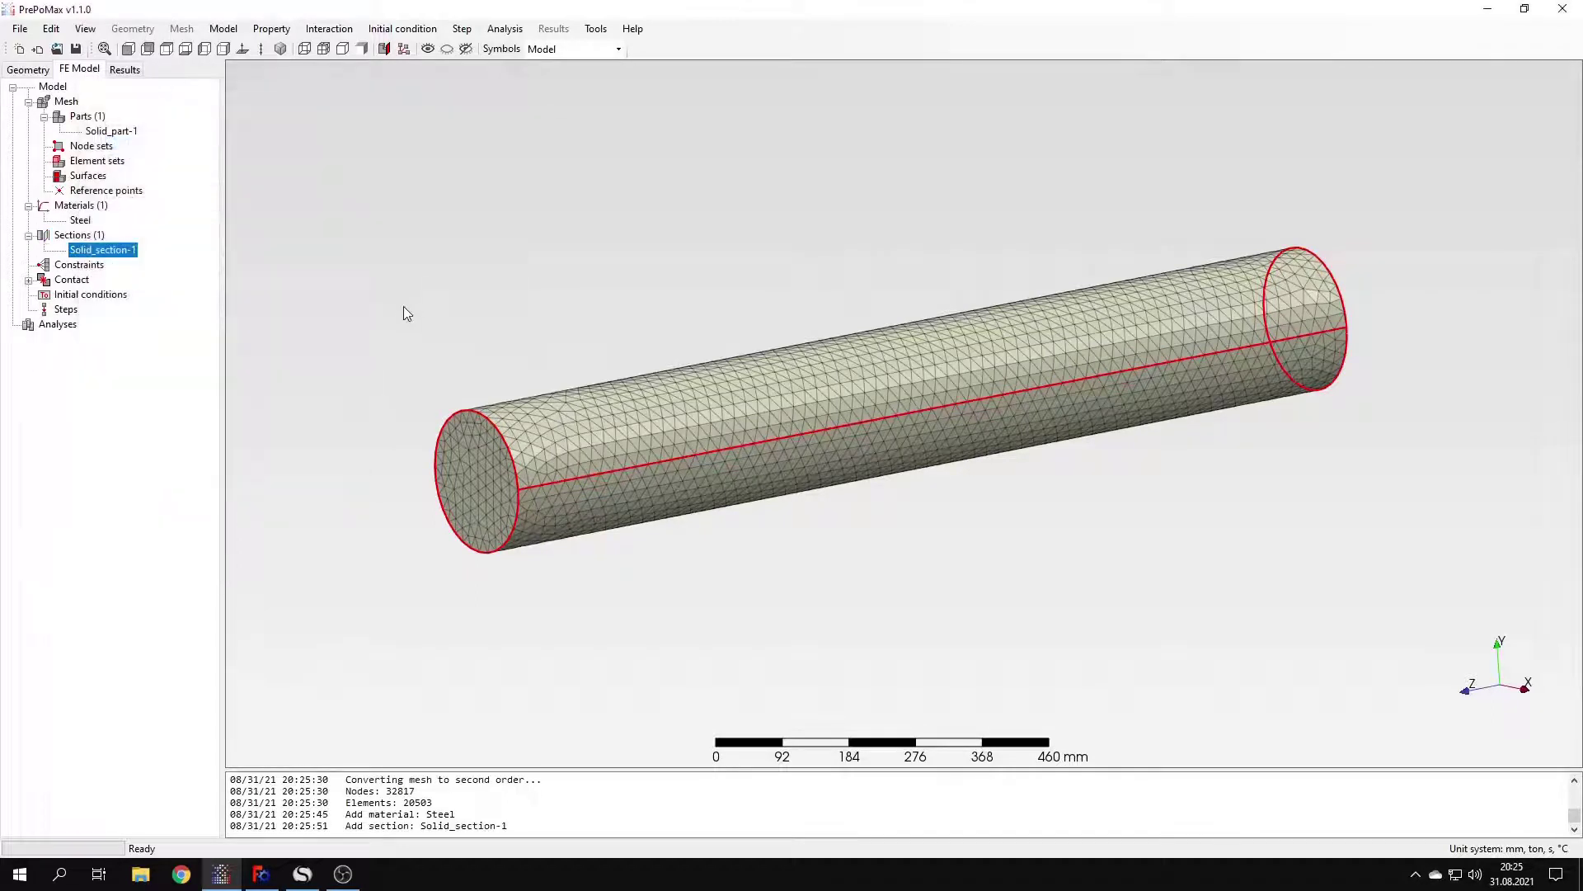
click(404, 309)
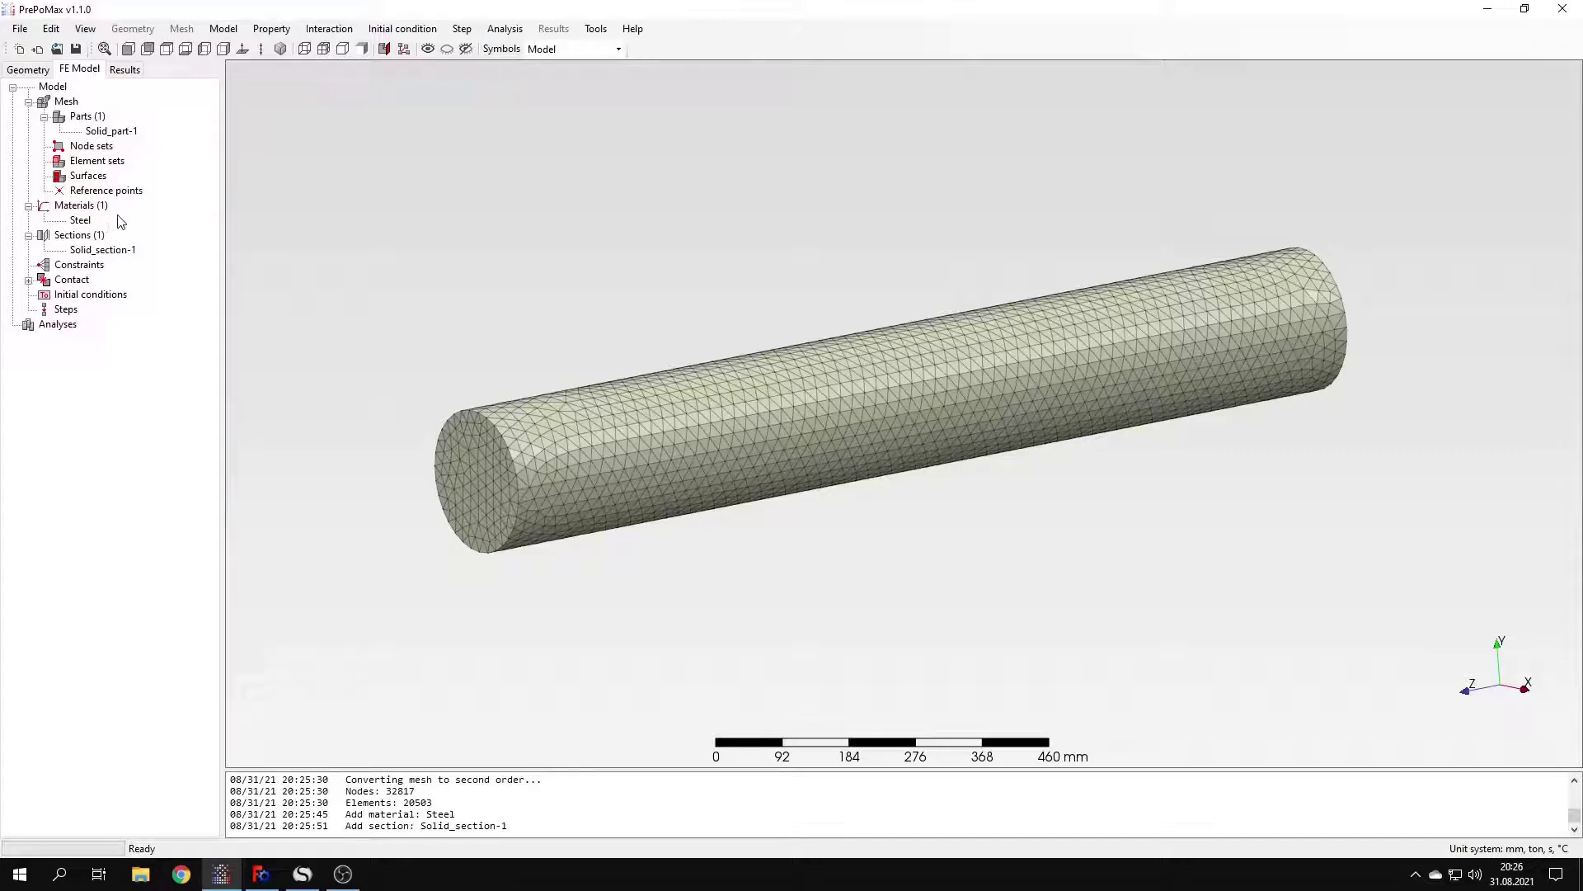
- Create Reference_point-1 at X 500 mm, Y 0 mm, Z 1400 mm
double_click(125, 192)
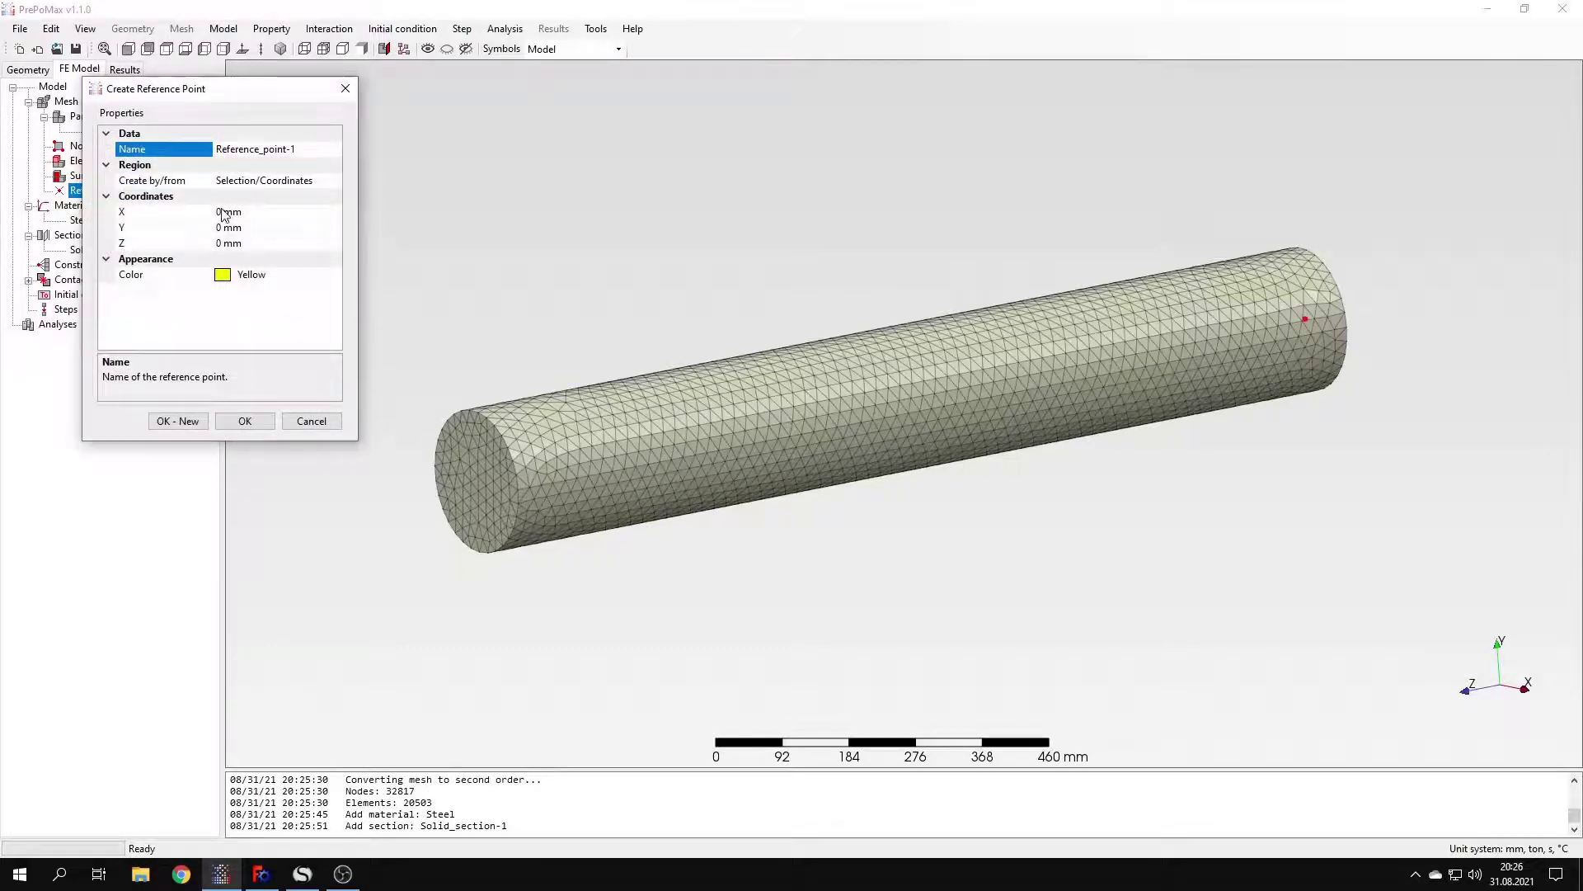
click(219, 244)
text(140)
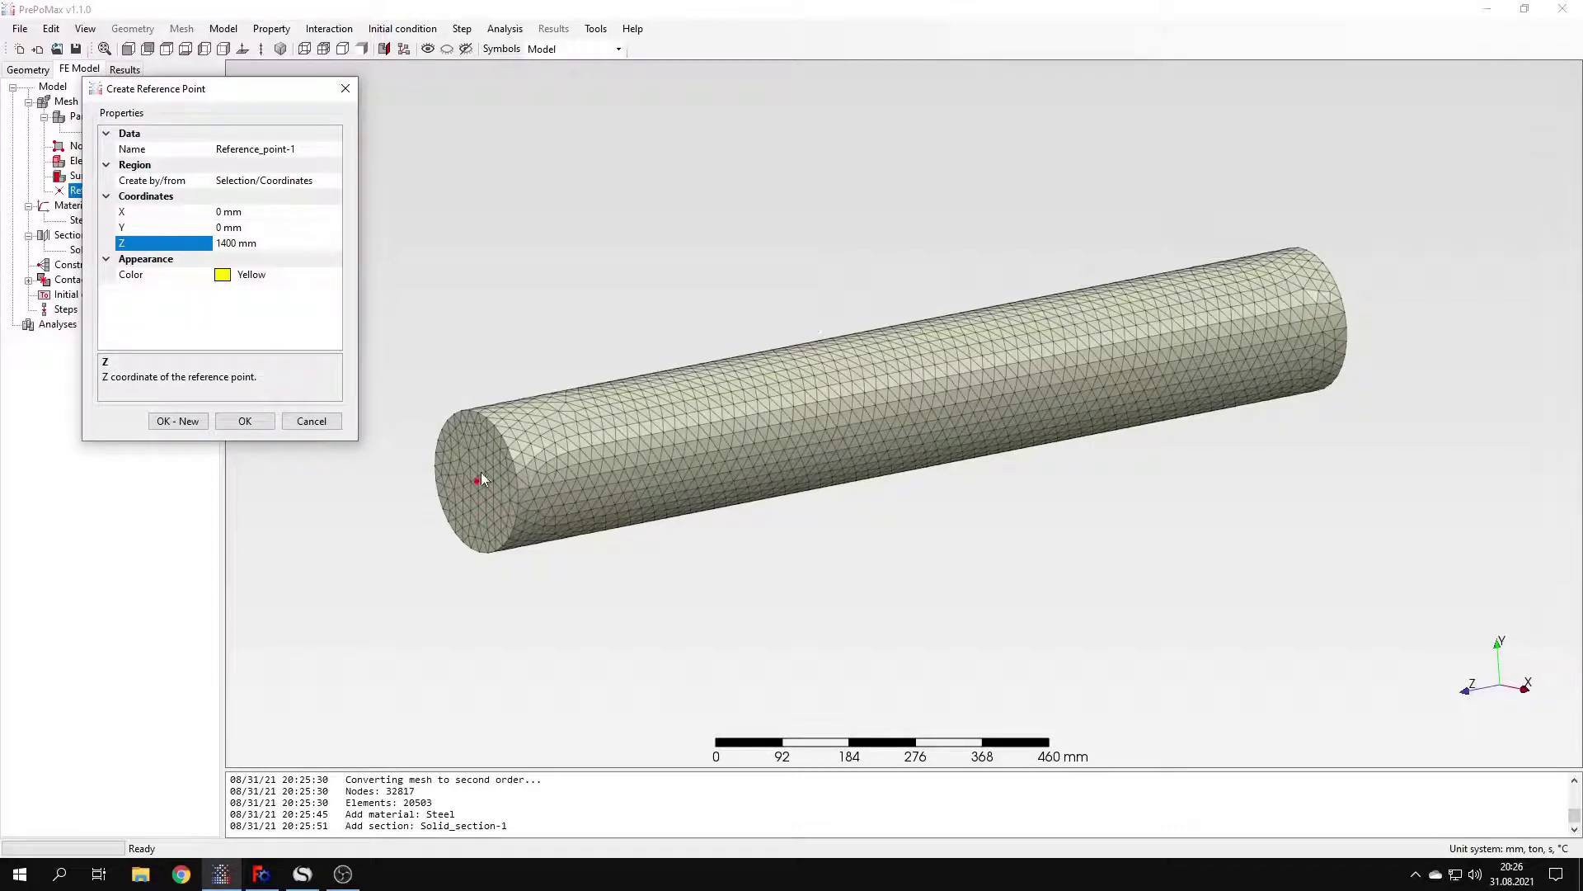
middle_drag(583, 523, 505, 338)
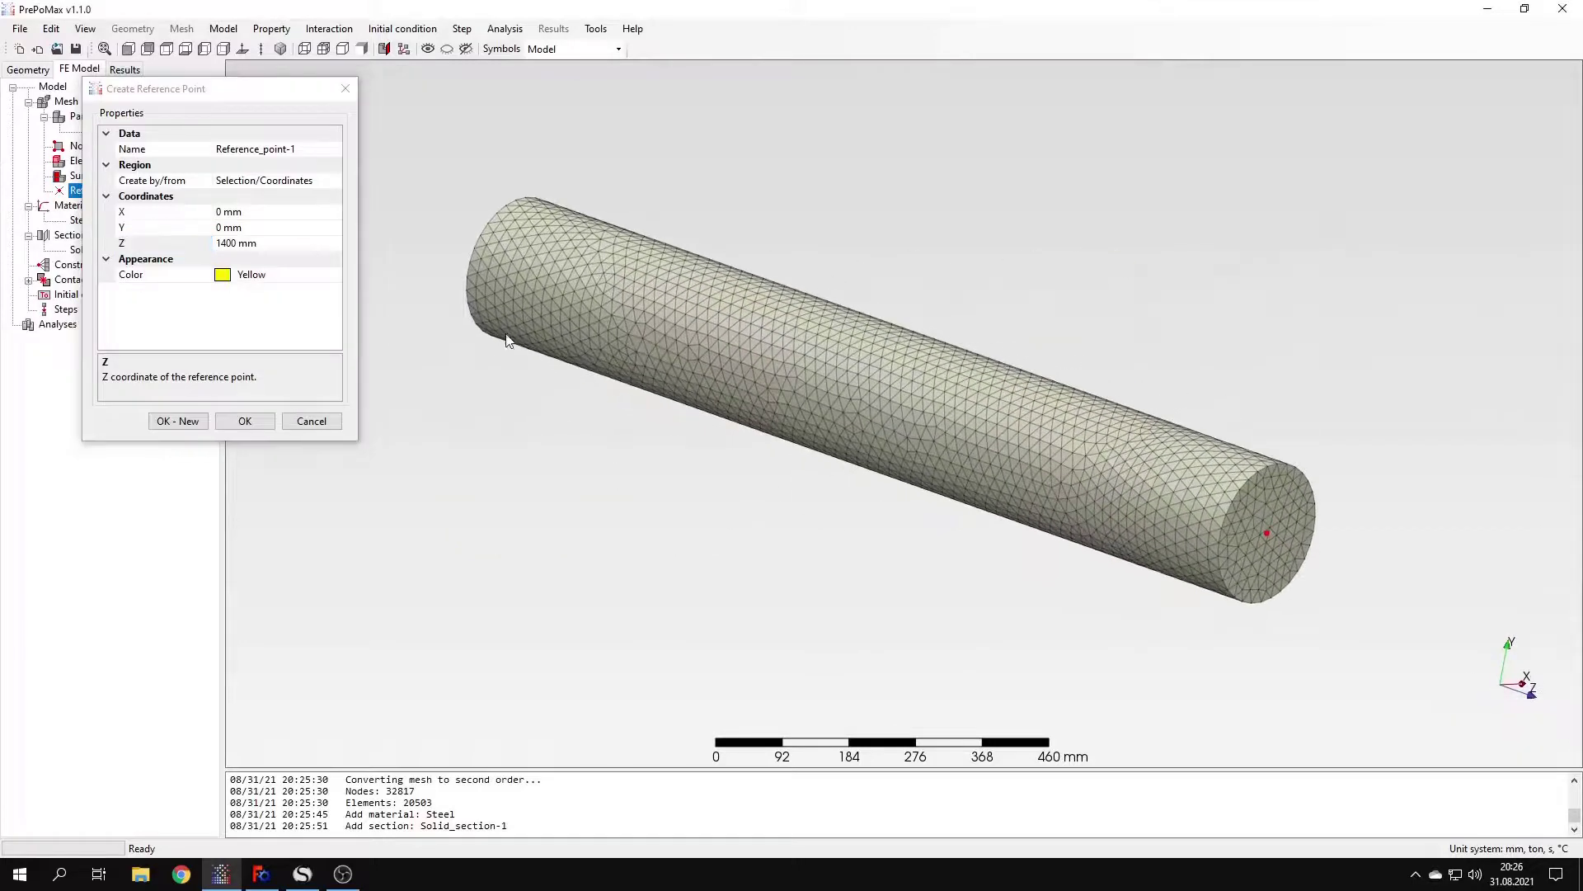
click(230, 212)
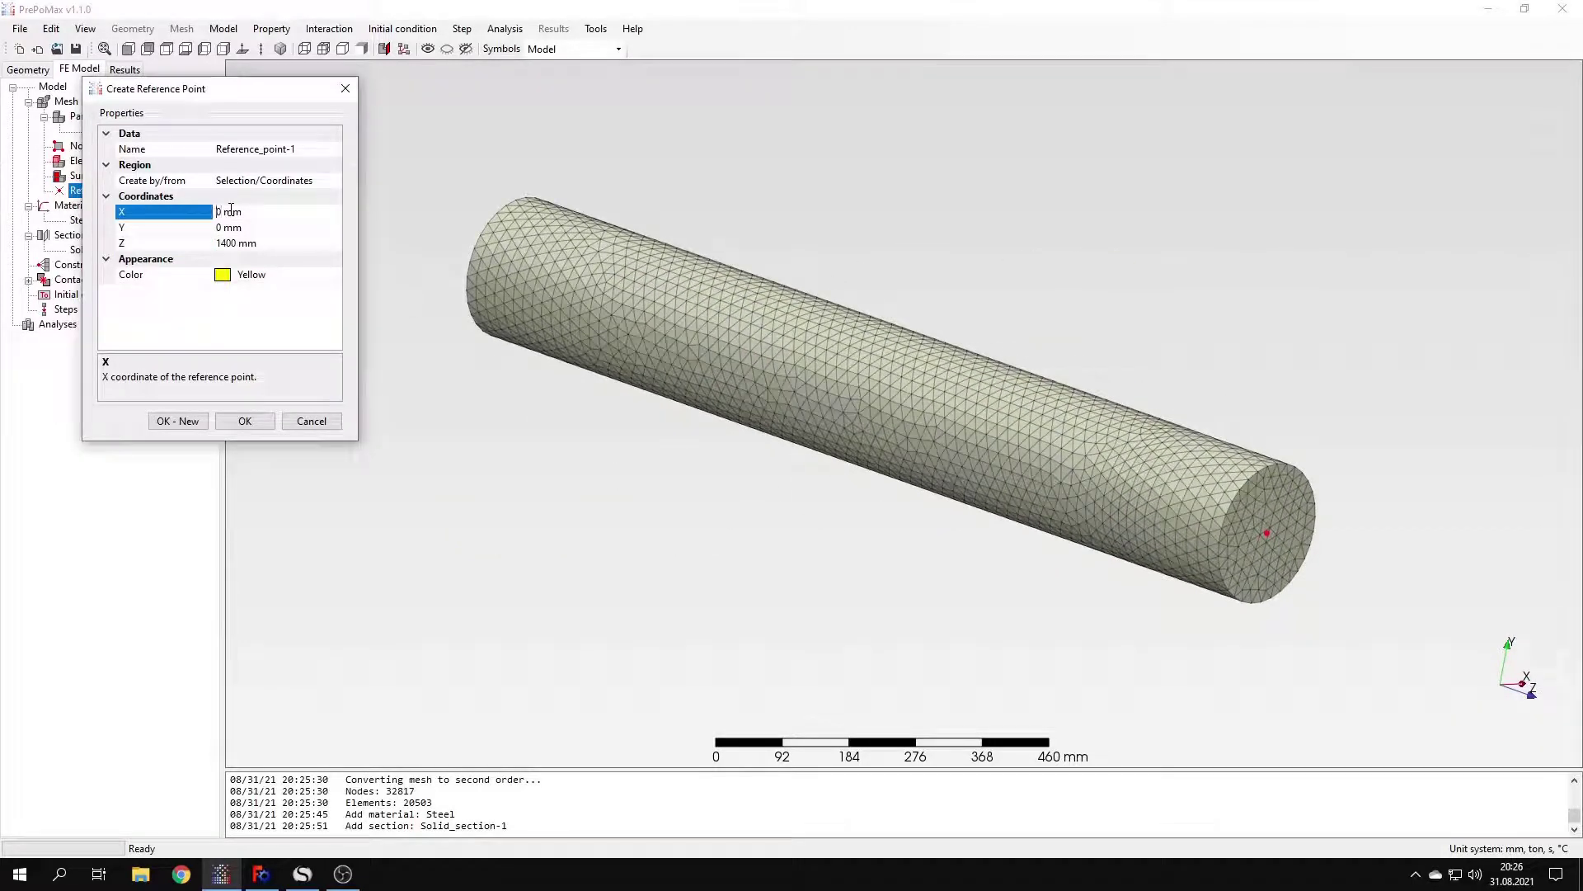
text(50)
key(Return)
middle_drag(1482, 518, 1430, 532)
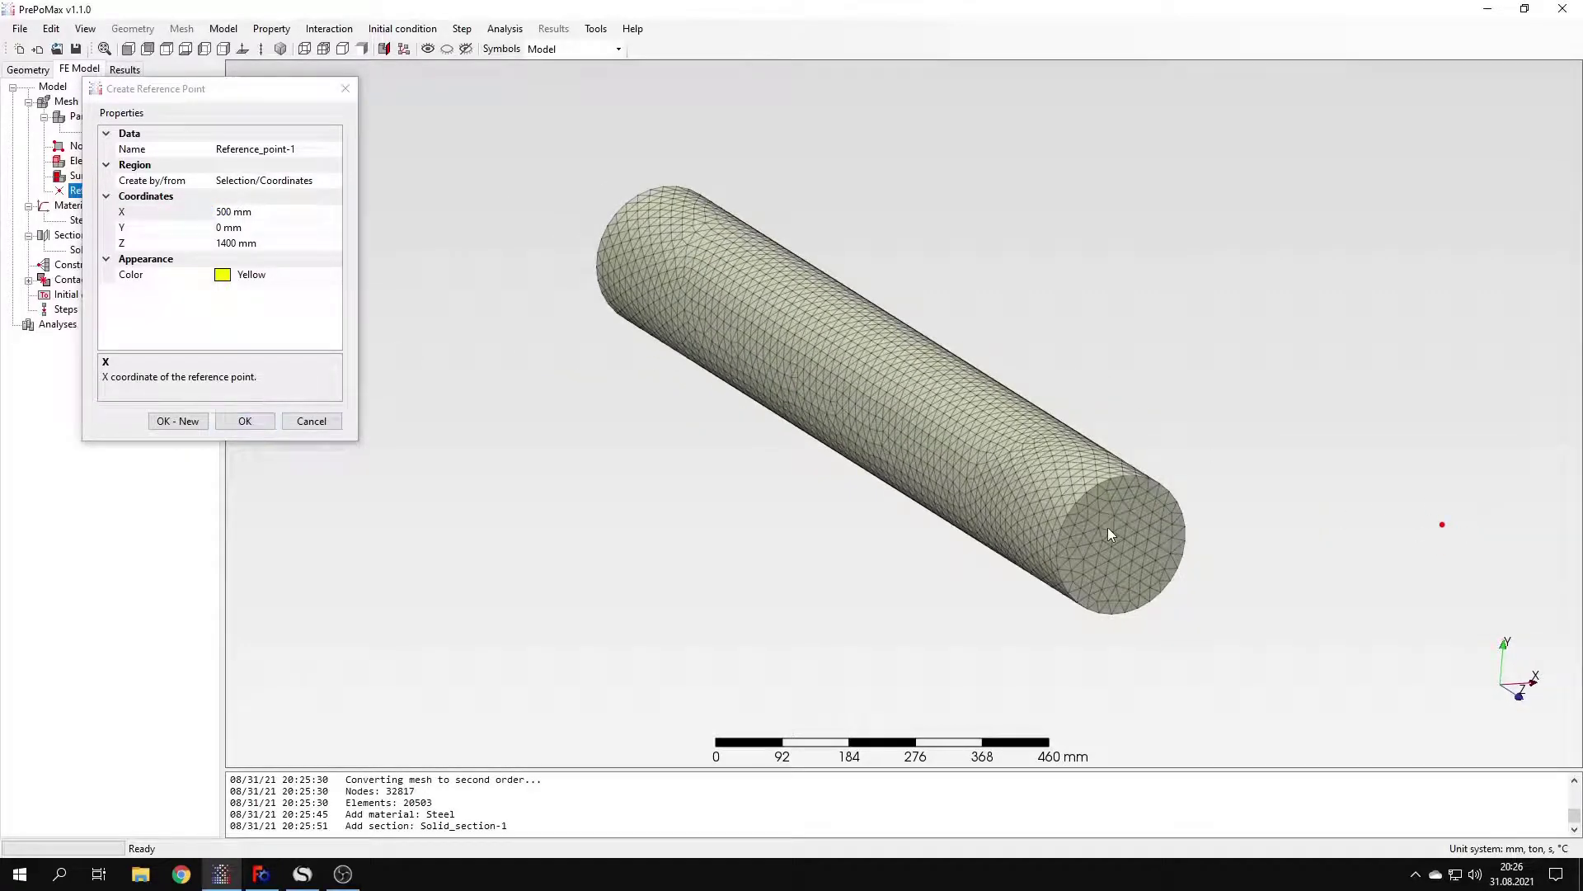
click(233, 422)
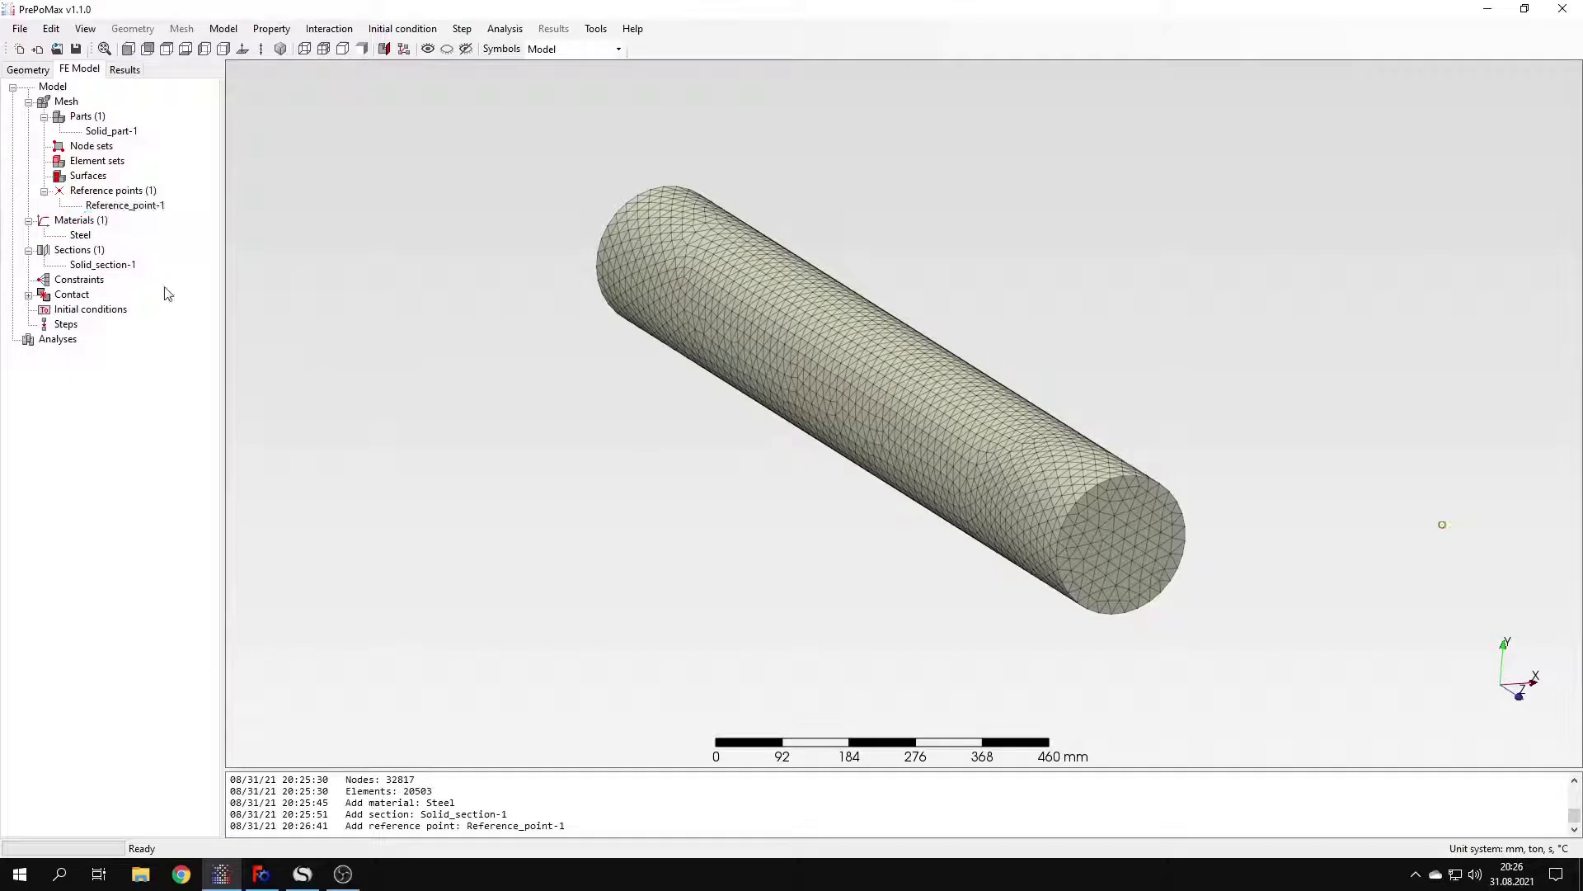
- Create Rigid_body-1, tying the selected shaft end face to Reference_point-1
double_click(72, 280)
click(132, 140)
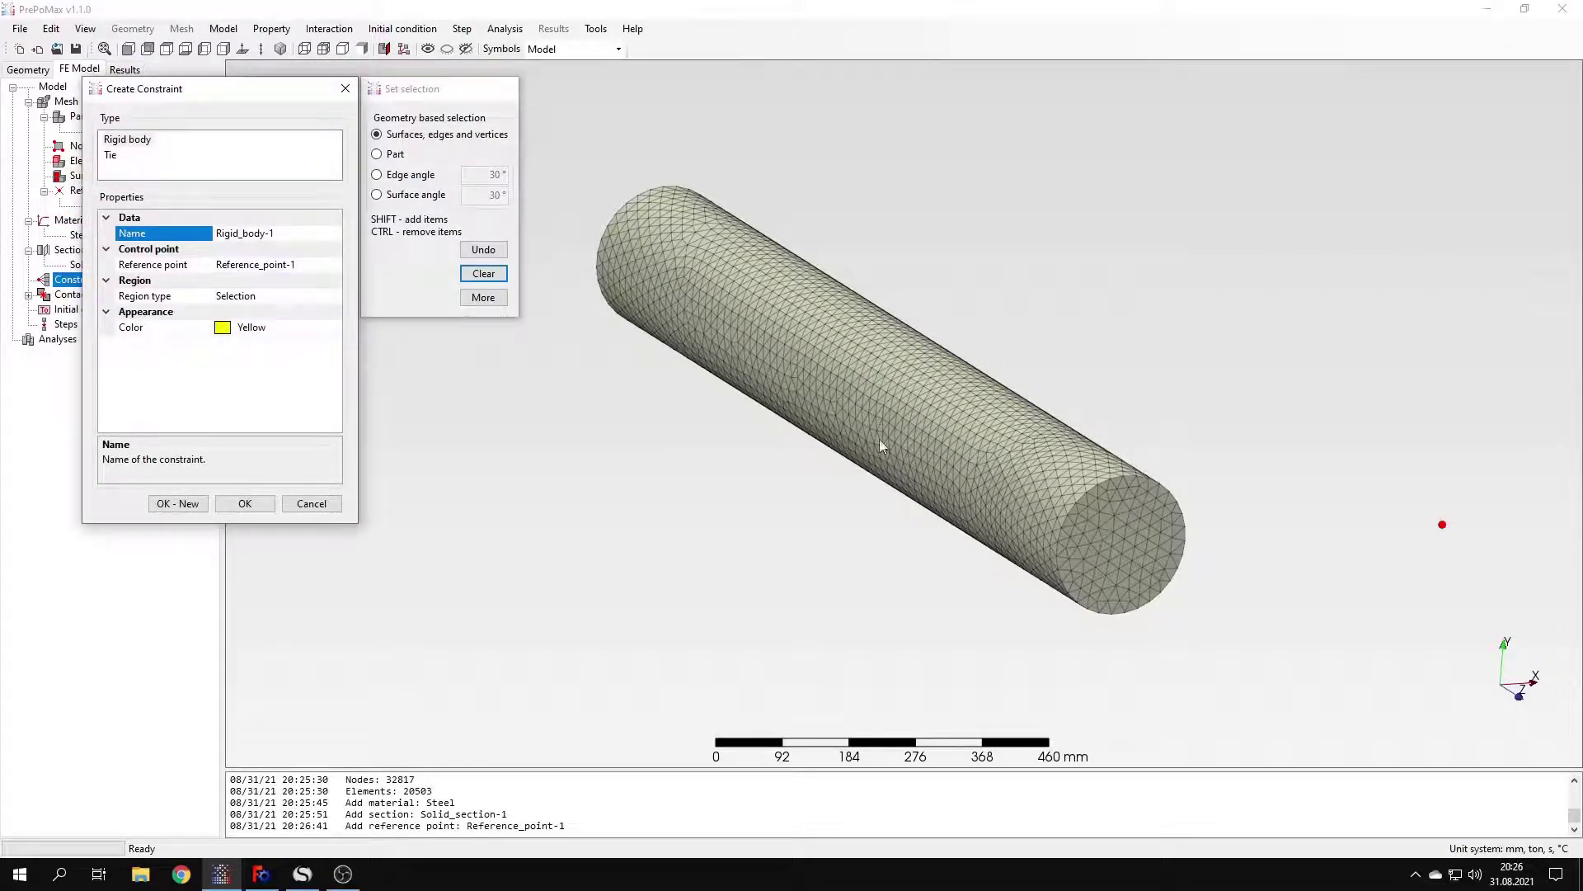
click(296, 301)
click(1136, 538)
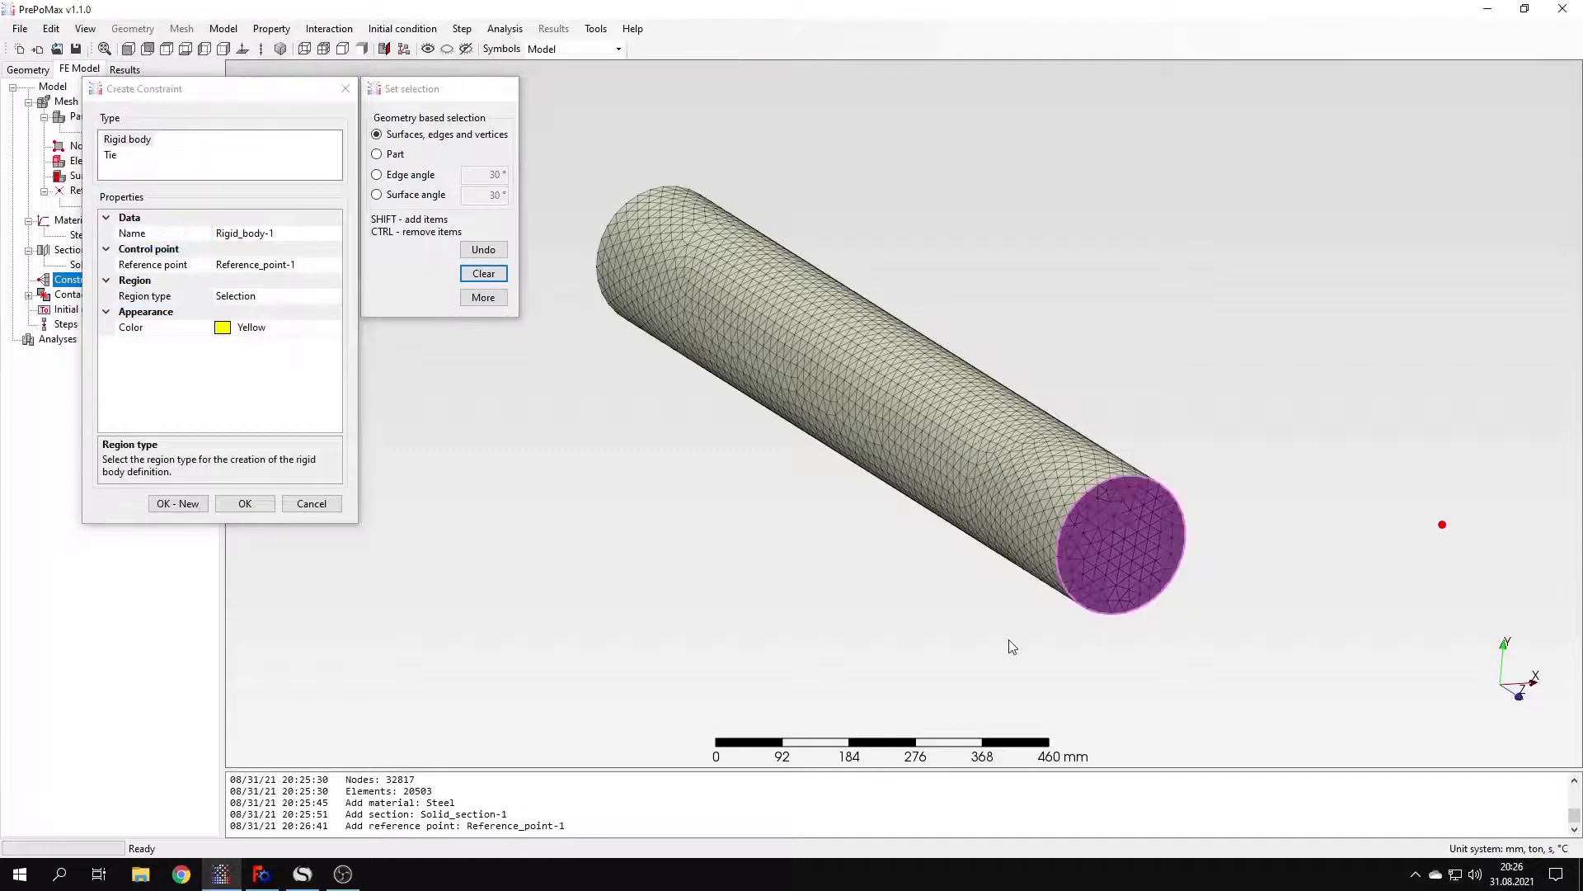
click(245, 504)
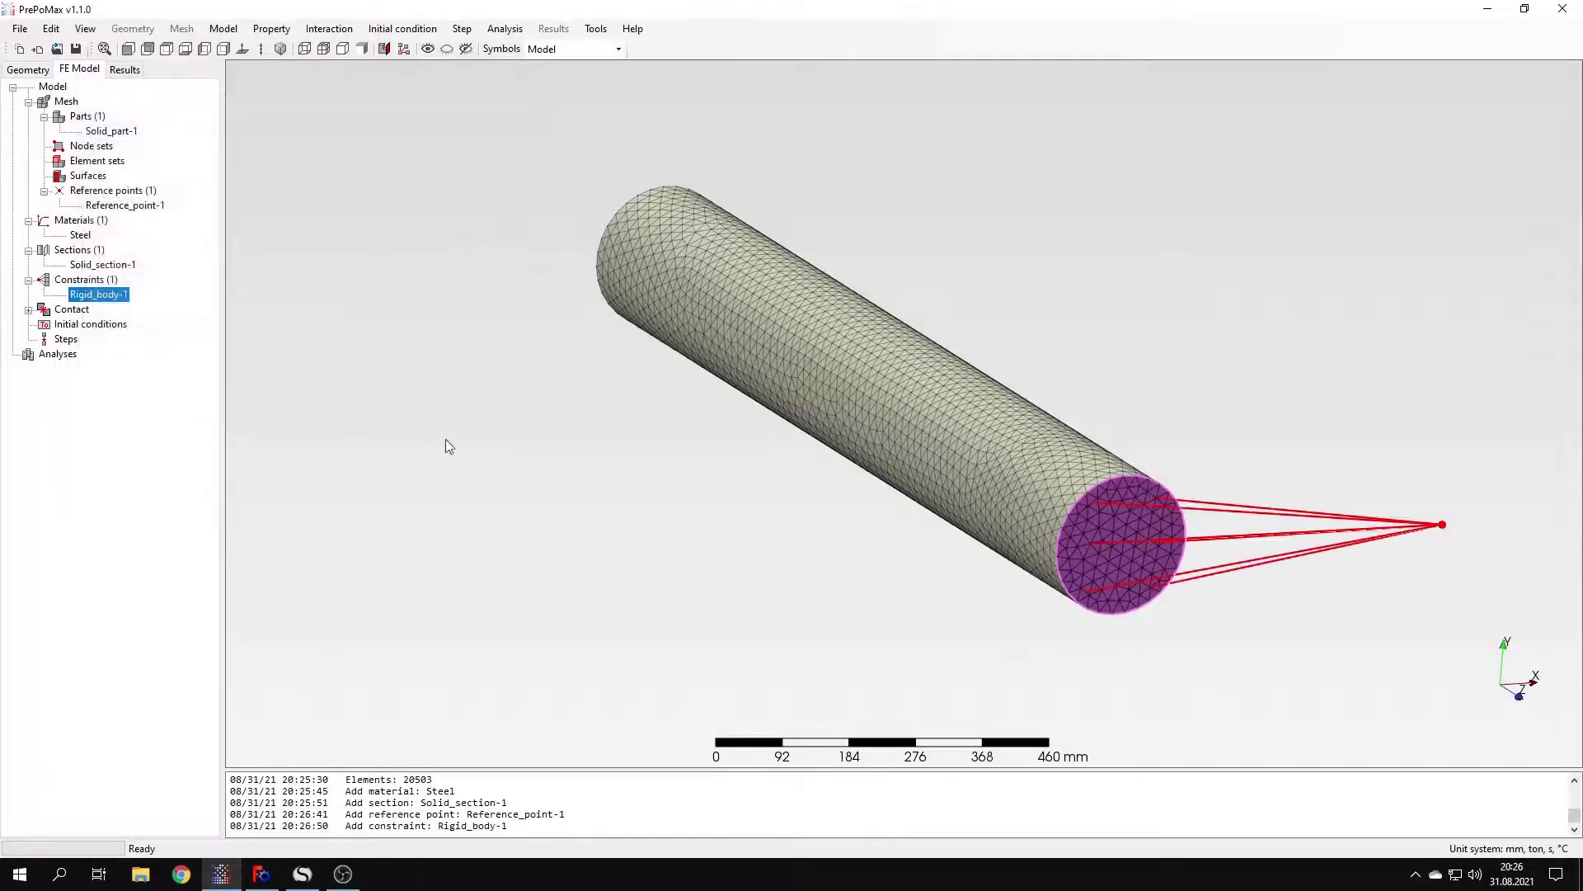
click(128, 49)
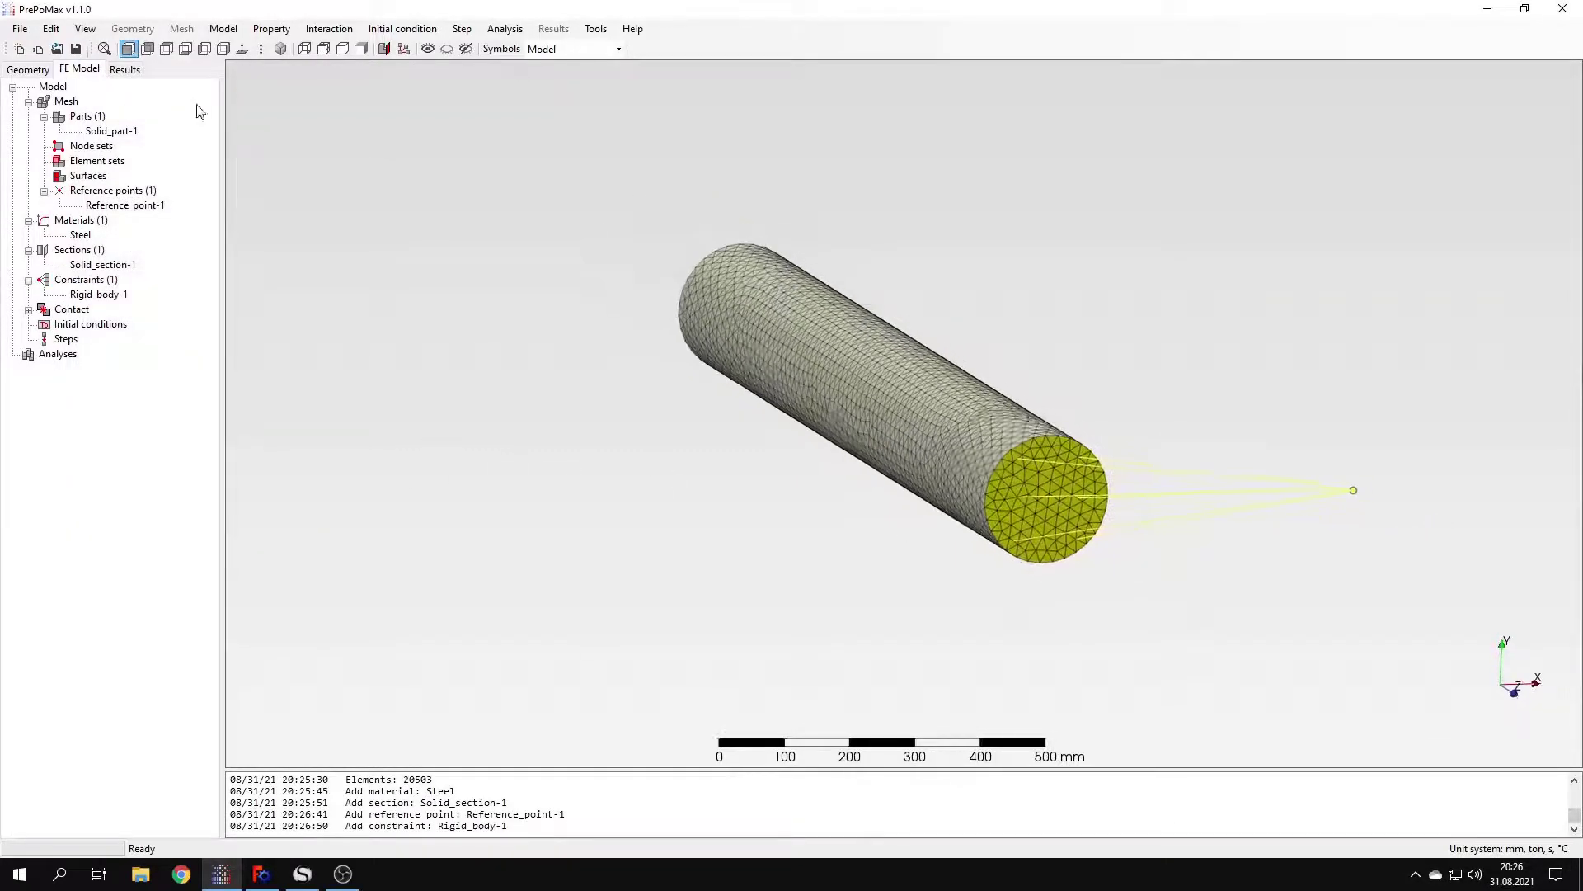
scroll(1004, 410, up, 2)
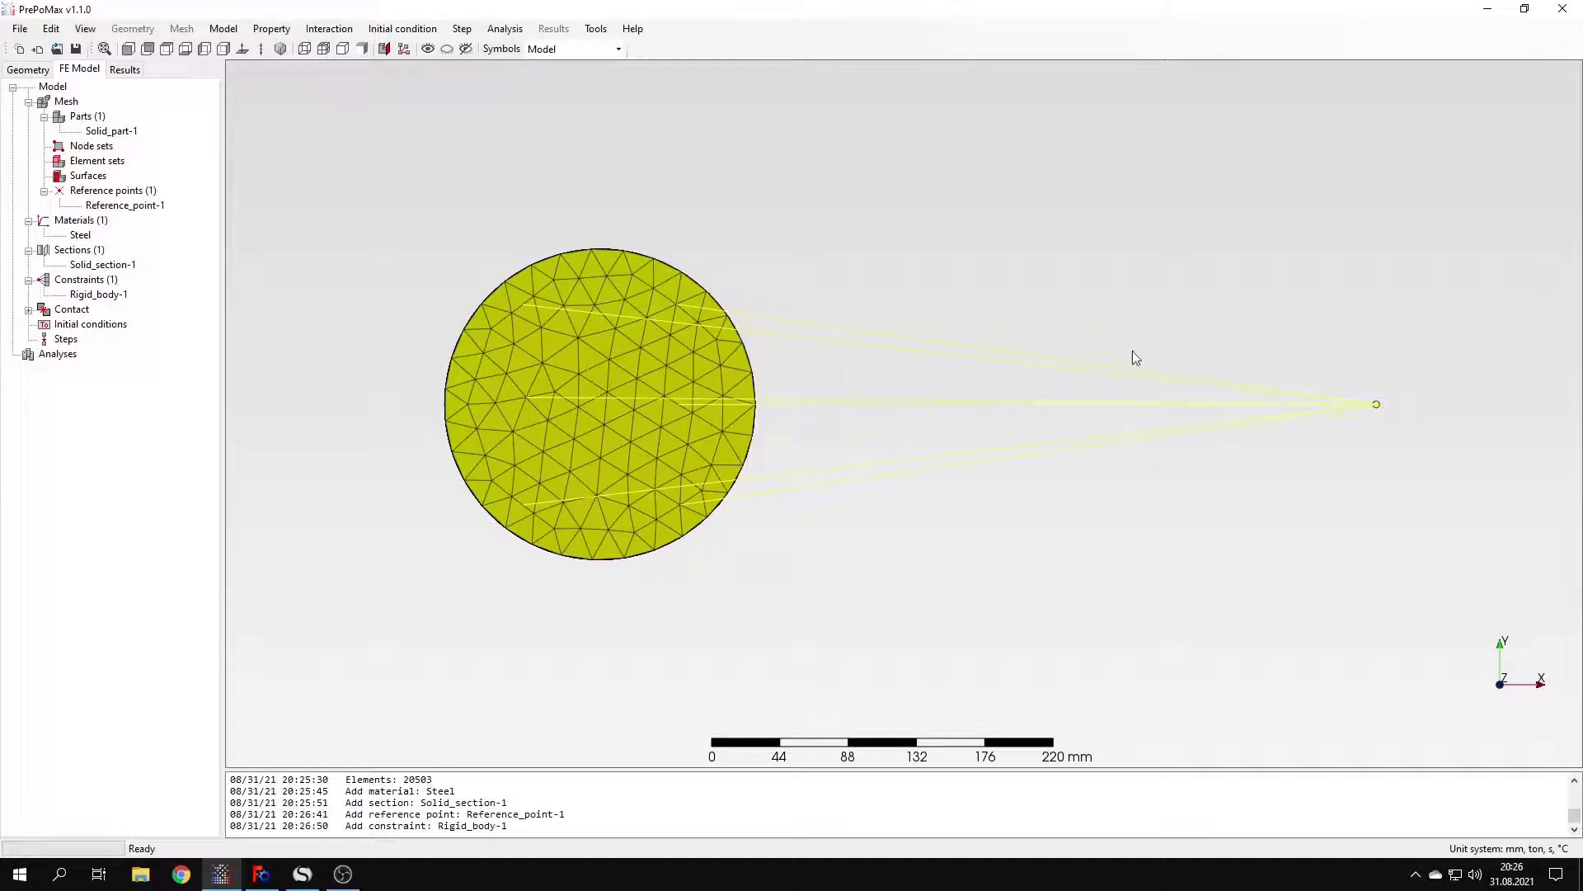
middle_drag(861, 408, 902, 467)
scroll(899, 467, down, 5)
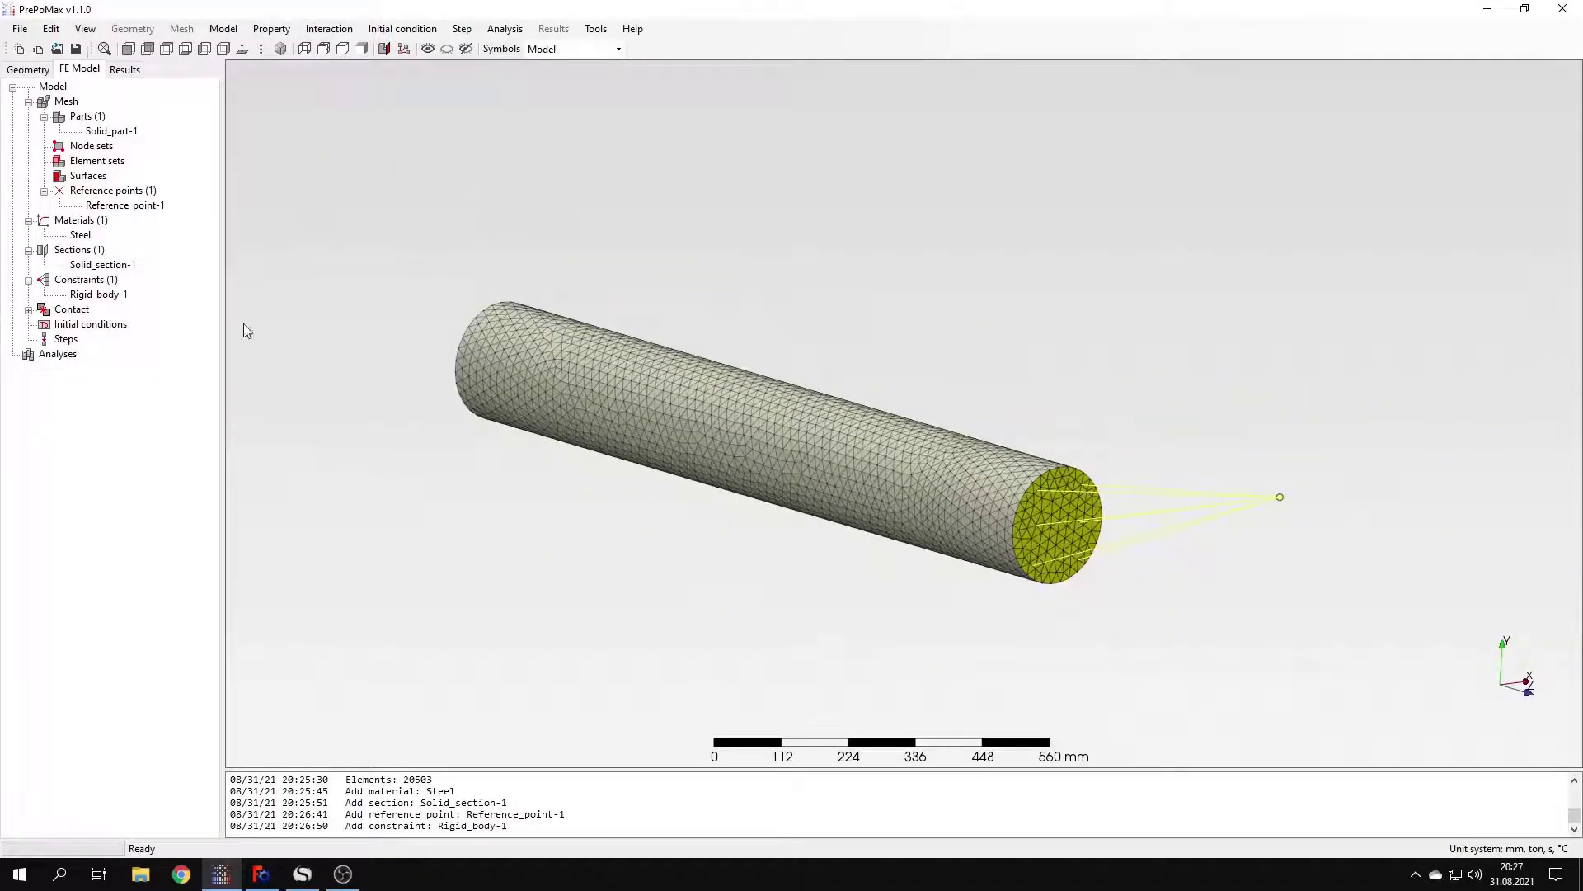
- Create static Step-1, review the hand load calculation, and choose a Fixed boundary condition type
double_click(65, 339)
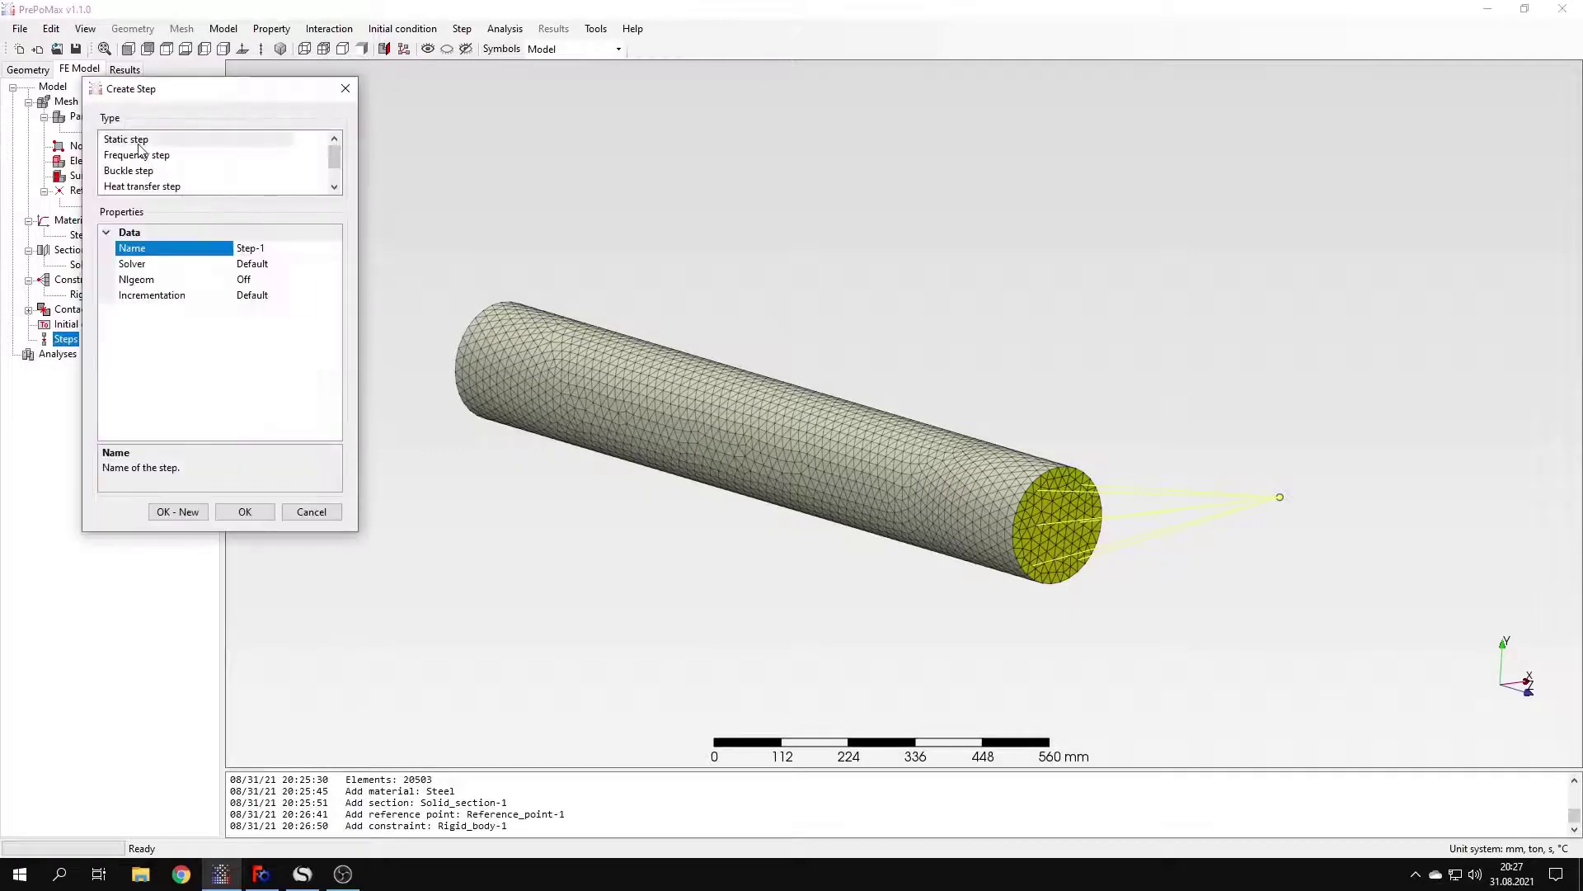
click(258, 509)
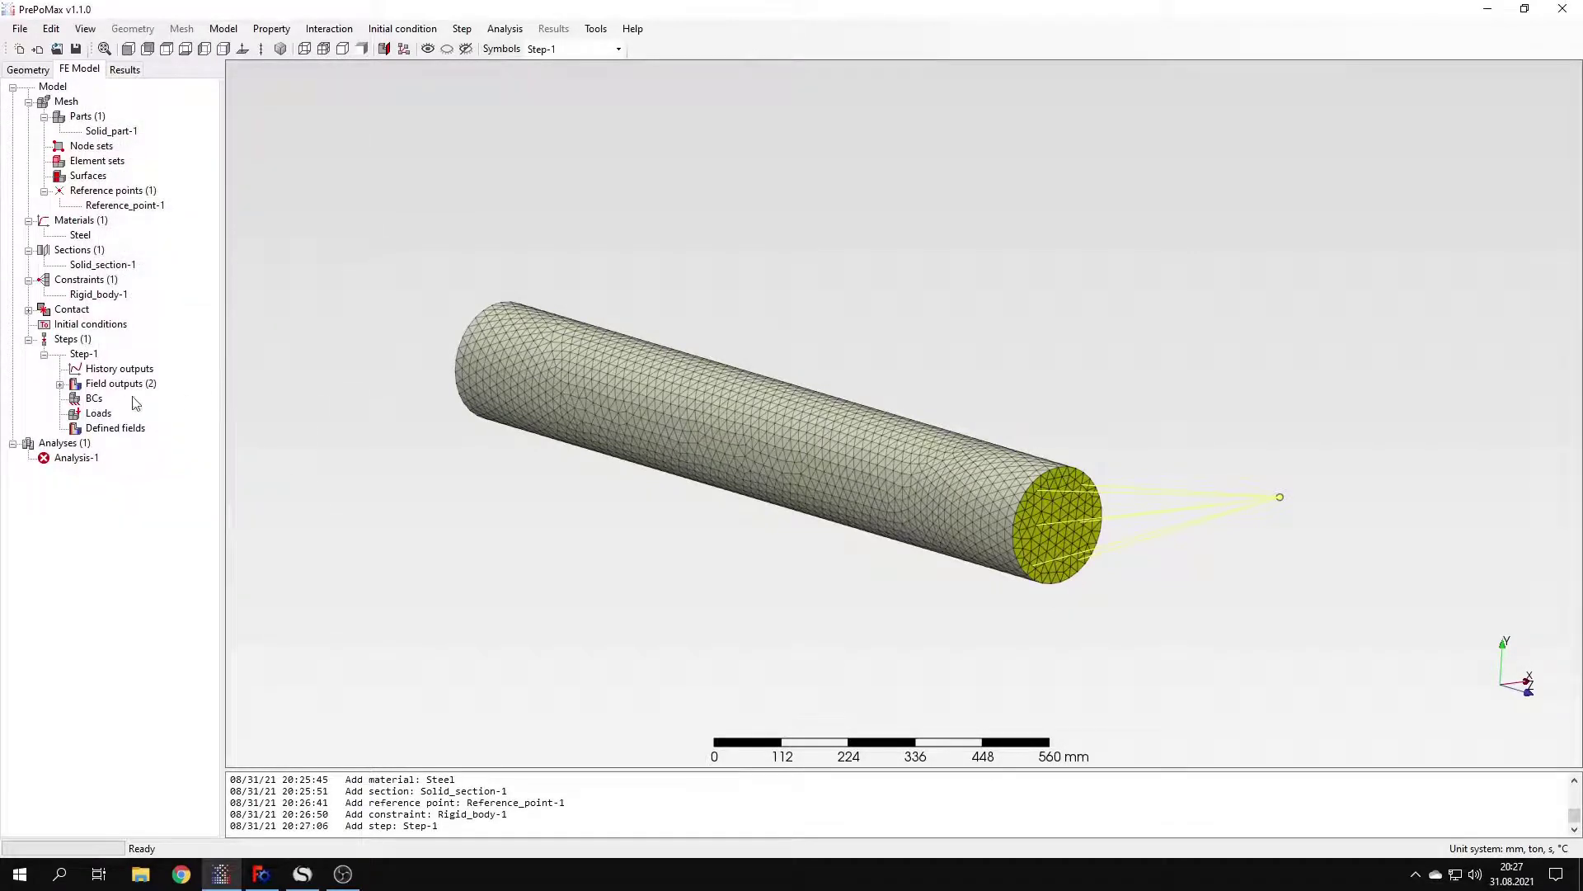
double_click(93, 399)
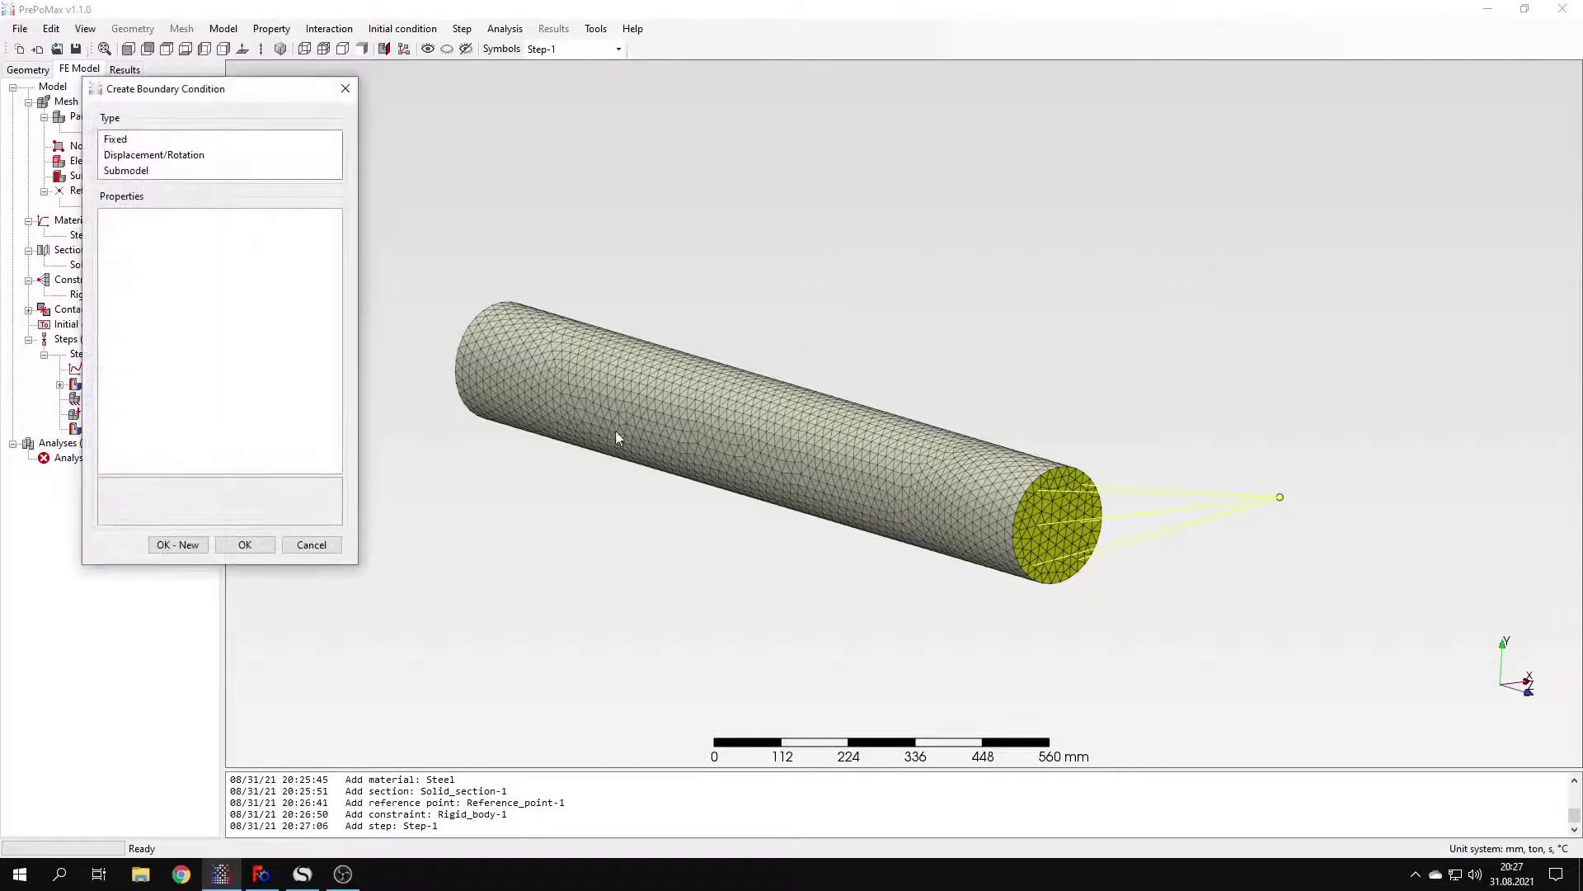
click(303, 873)
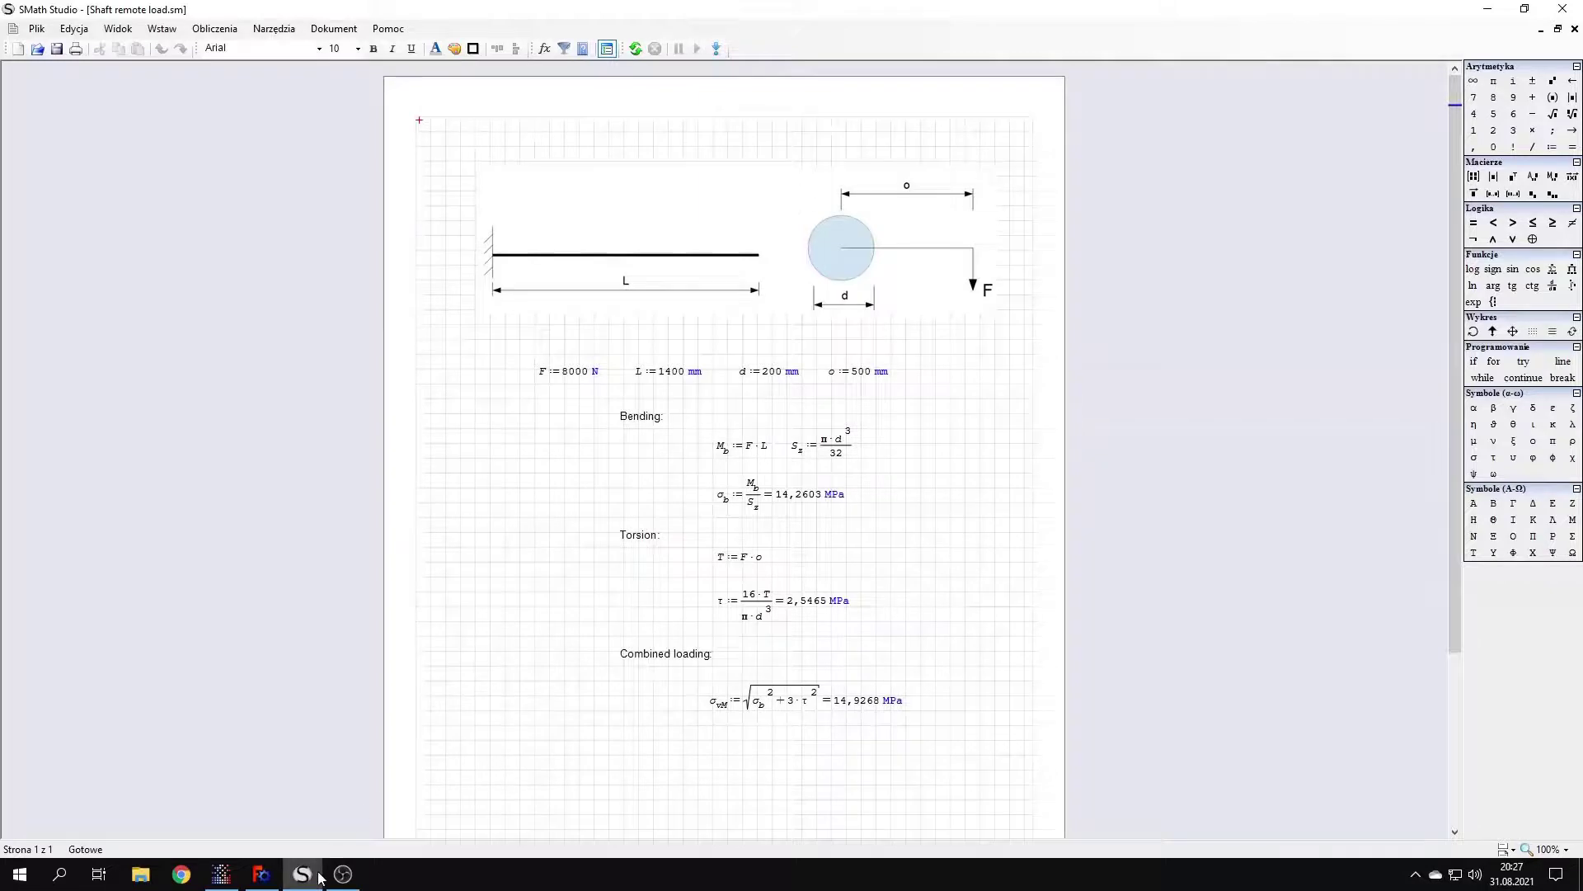
click(221, 874)
click(124, 138)
- Apply the Fixed-1 support to the shaft's far end face
drag(552, 442, 681, 521)
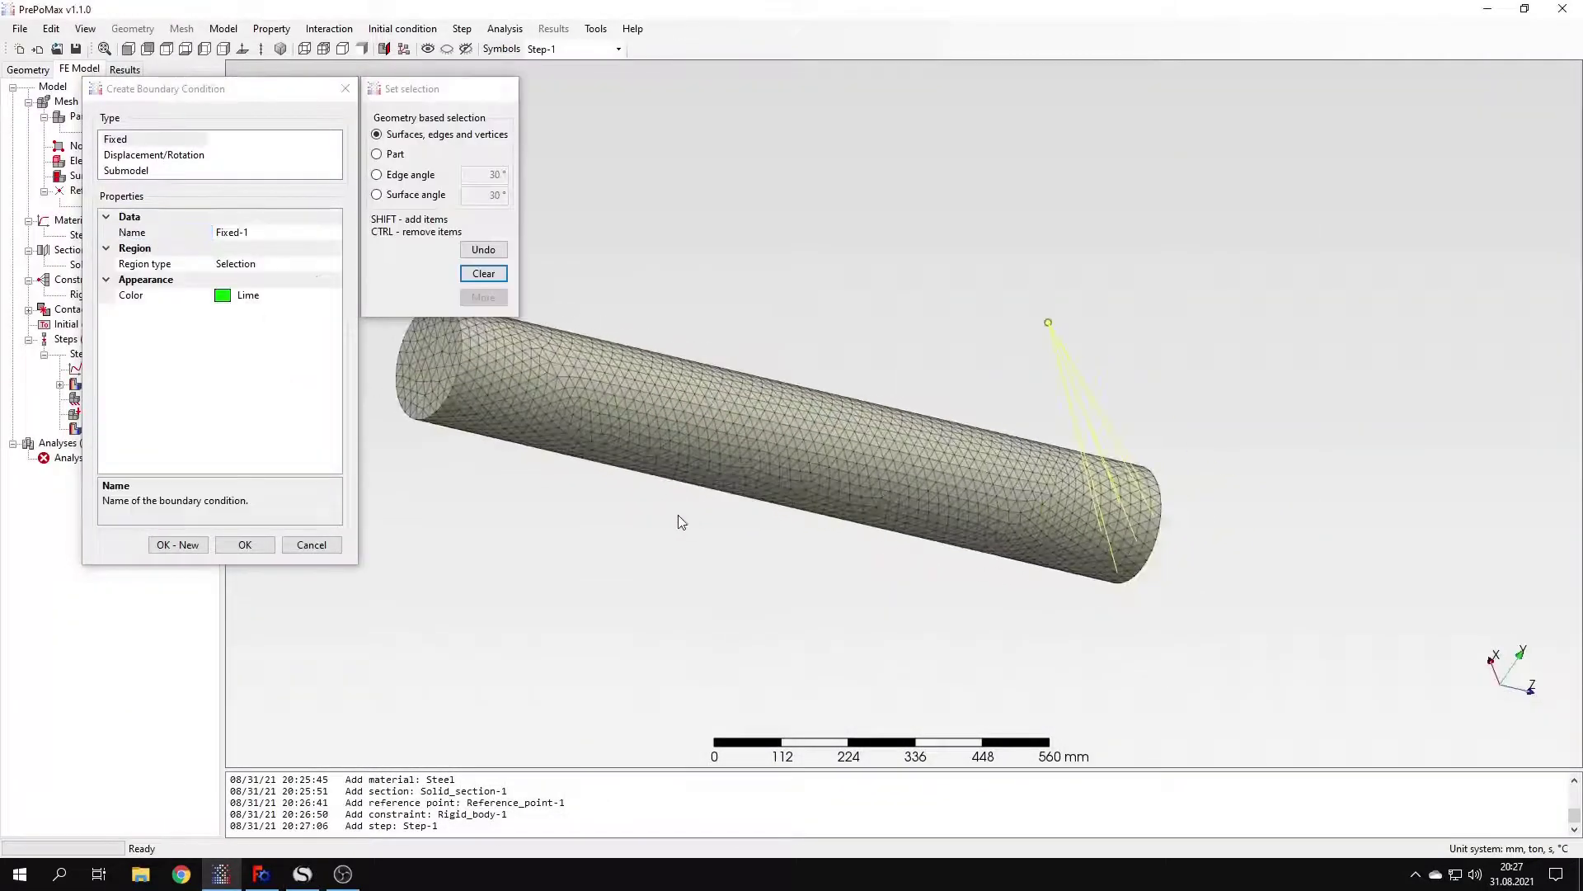
click(419, 350)
click(227, 544)
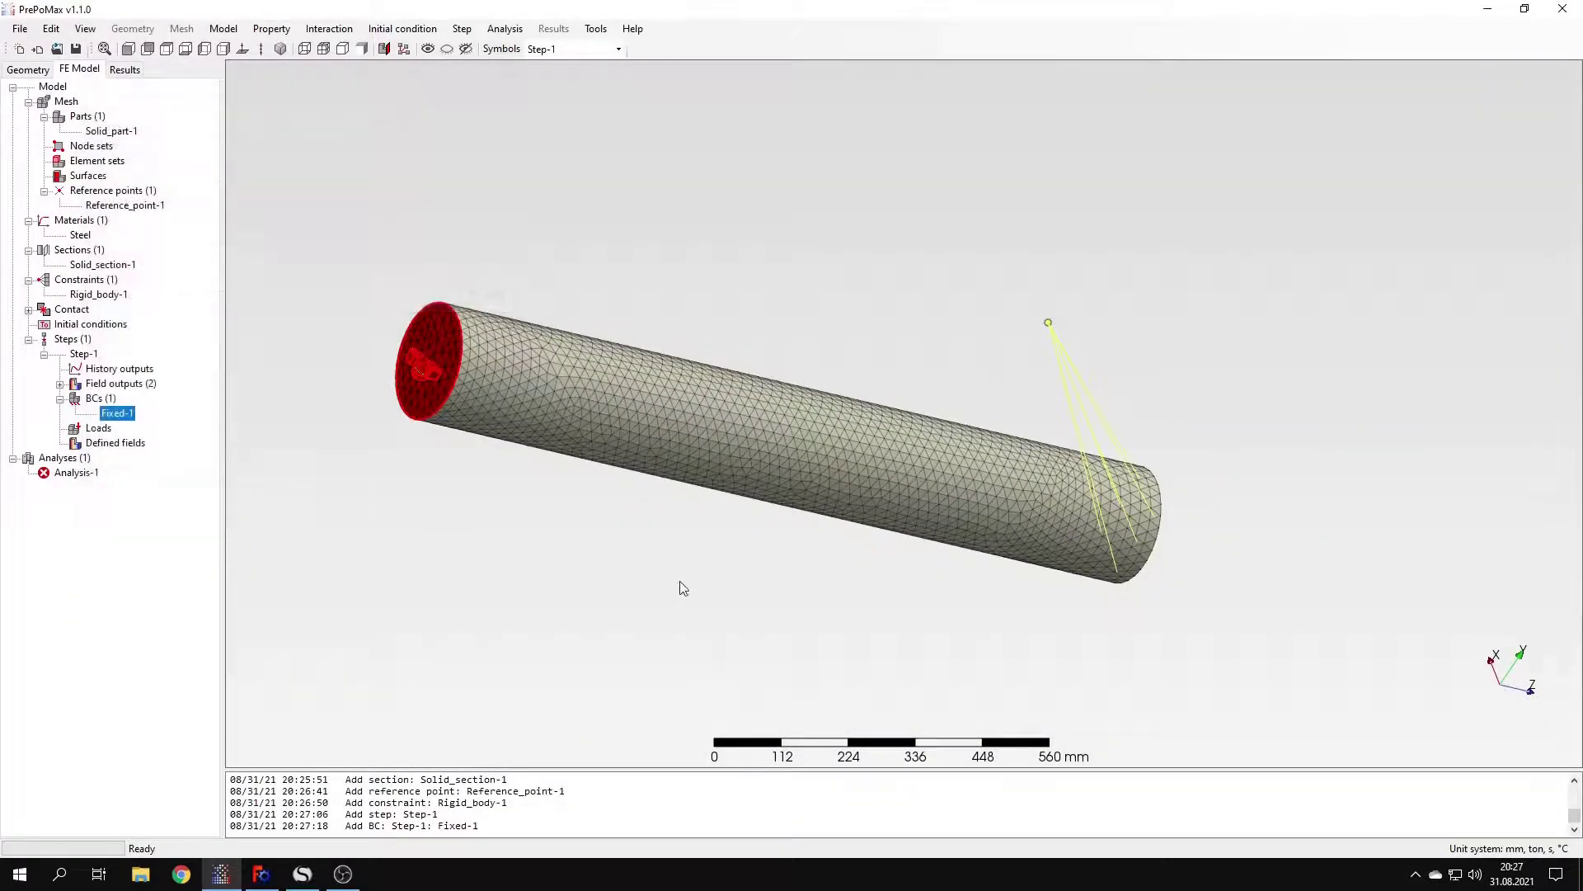
- Add Concentrated_force-1 with F2 = -8000 N at Reference_point-1
middle_drag(678, 583, 657, 555)
double_click(99, 428)
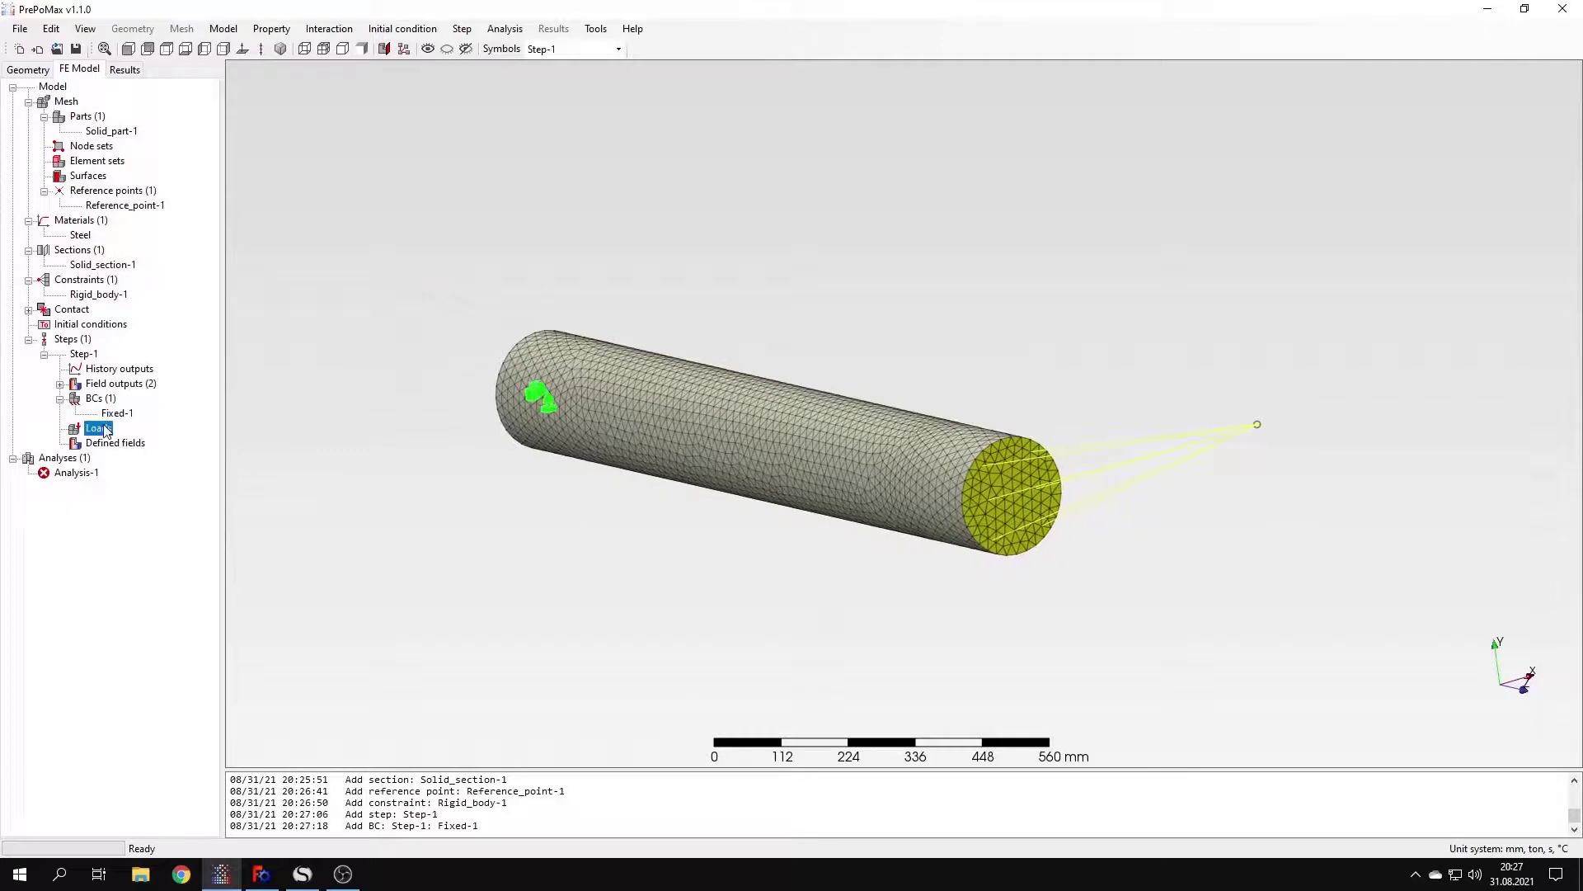
click(178, 141)
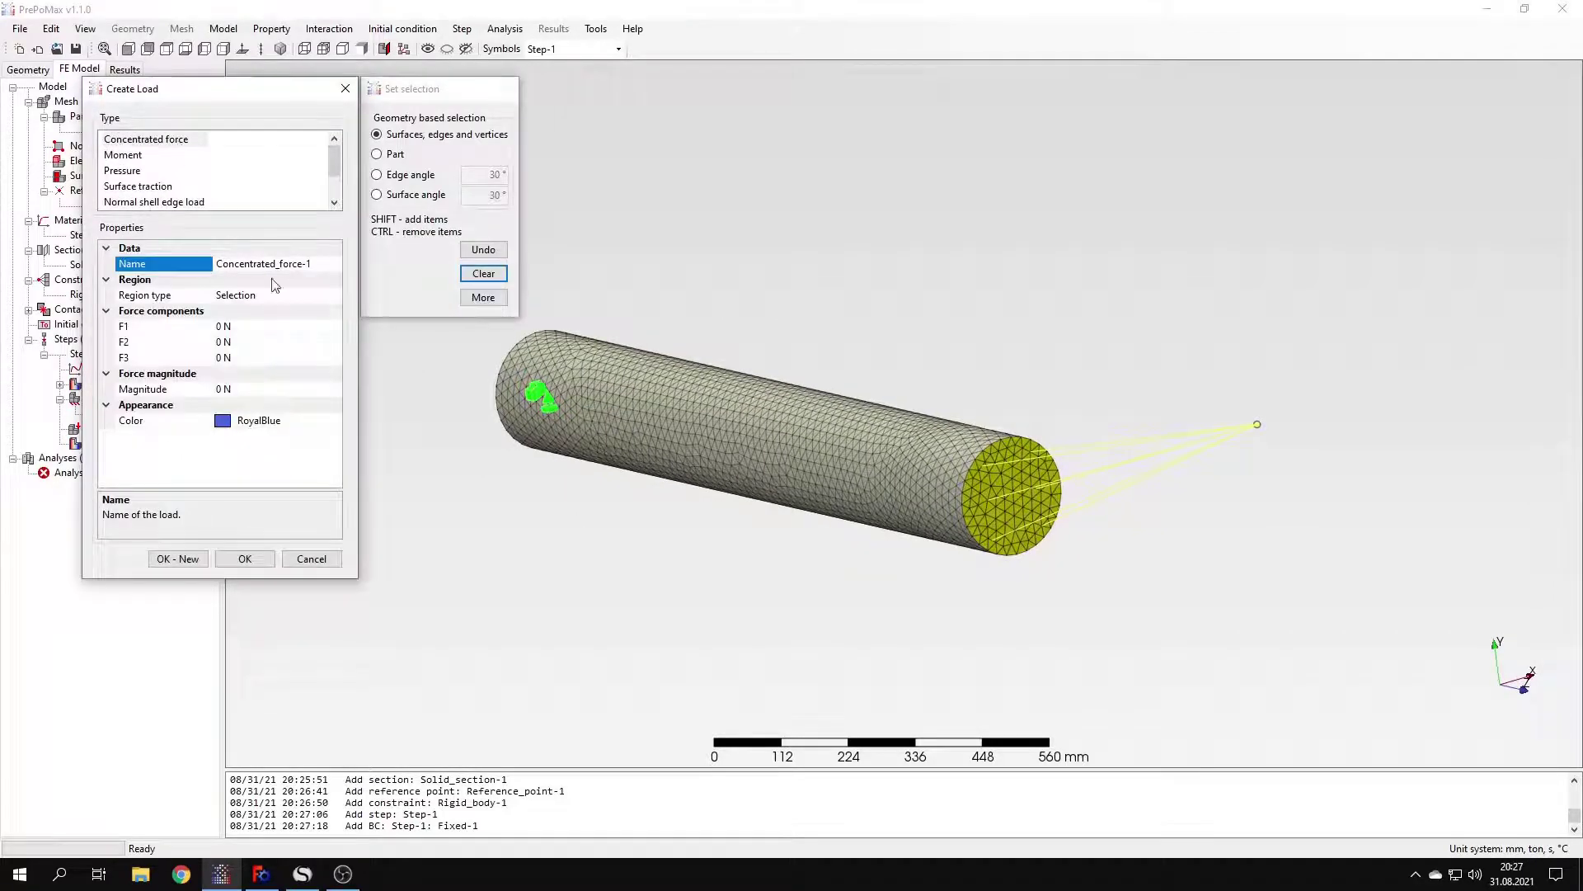
click(311, 295)
click(302, 333)
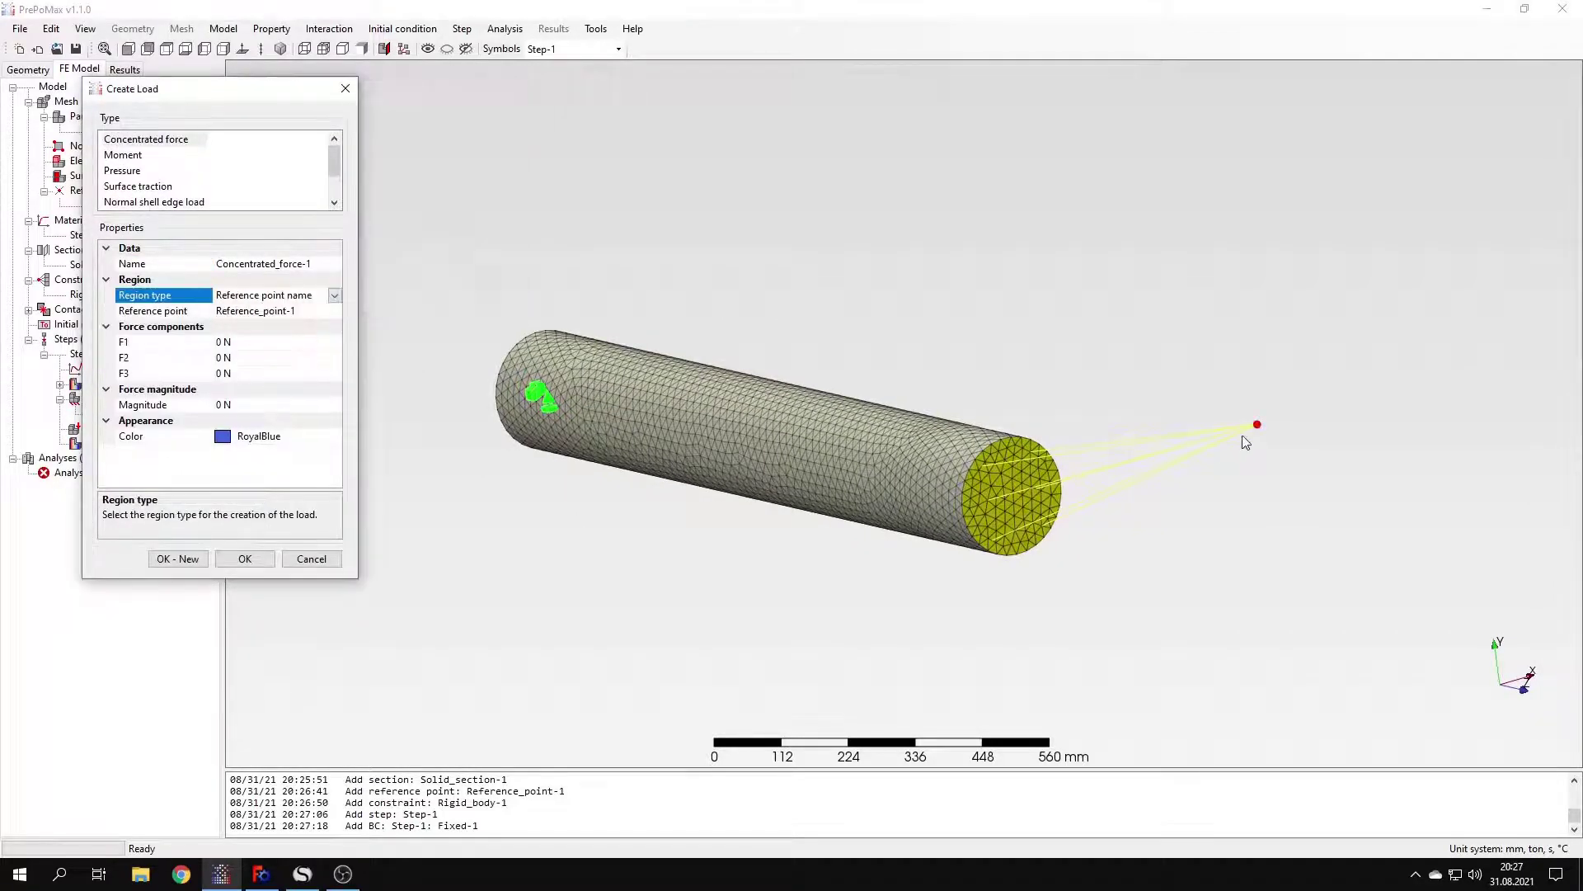
click(221, 359)
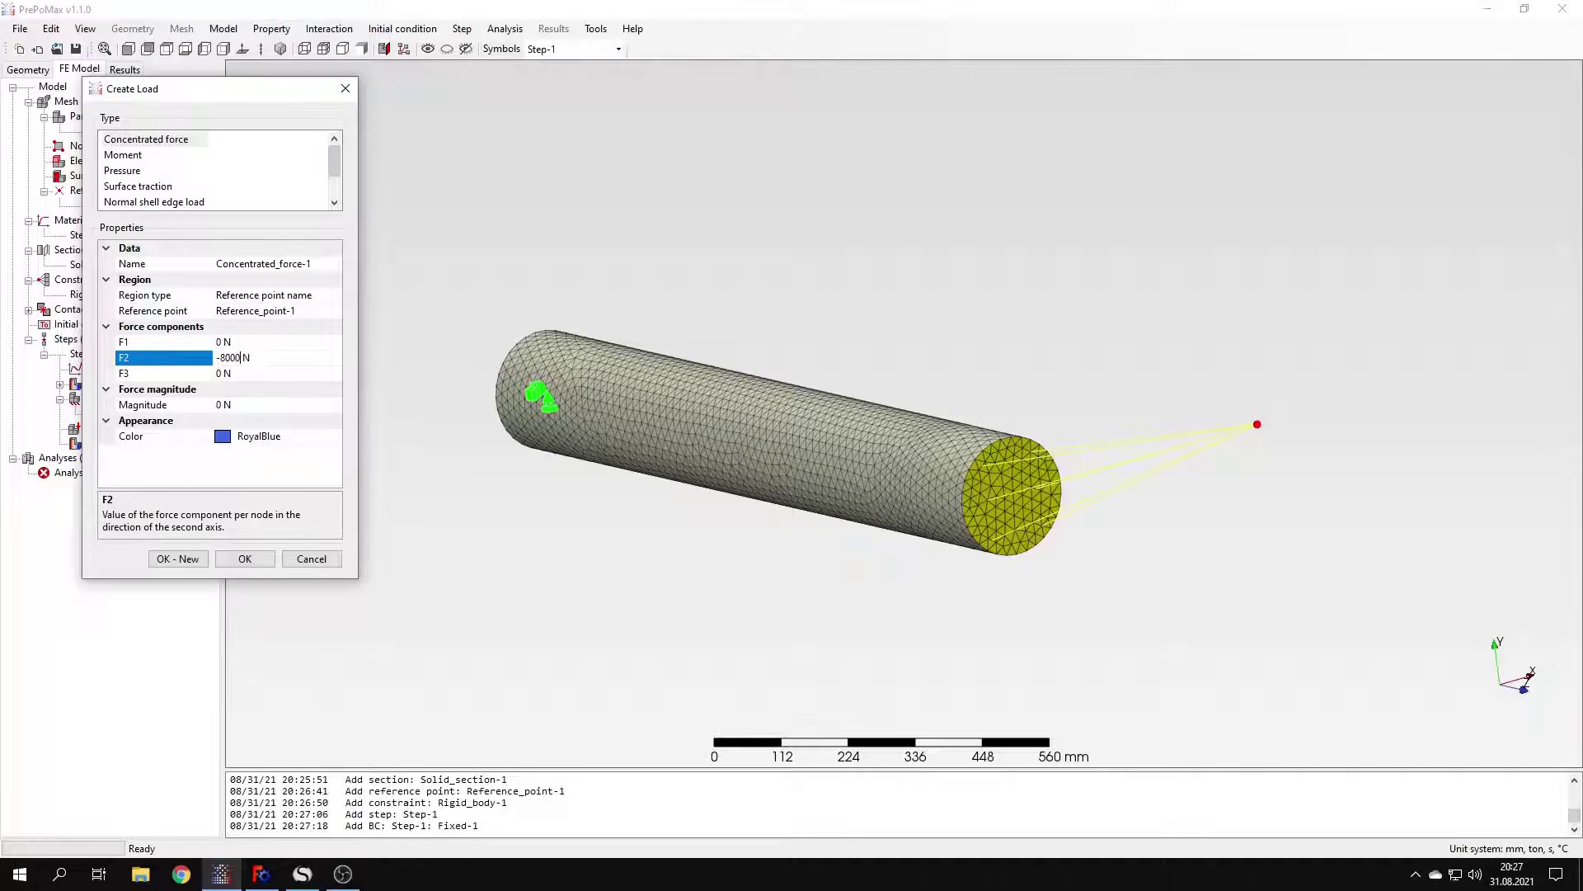
click(264, 371)
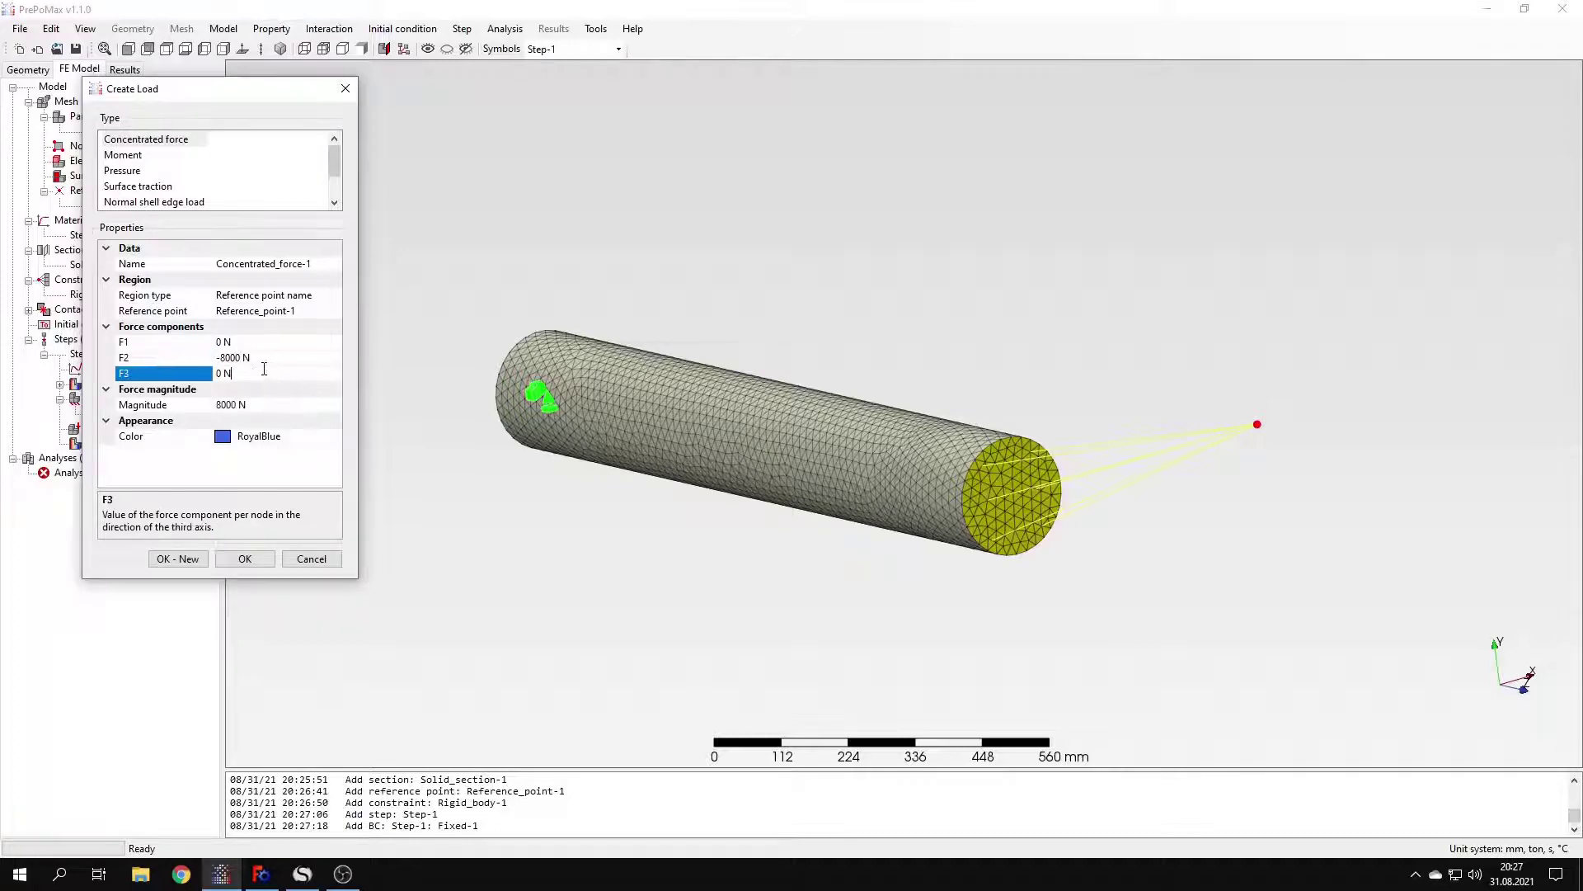
click(245, 559)
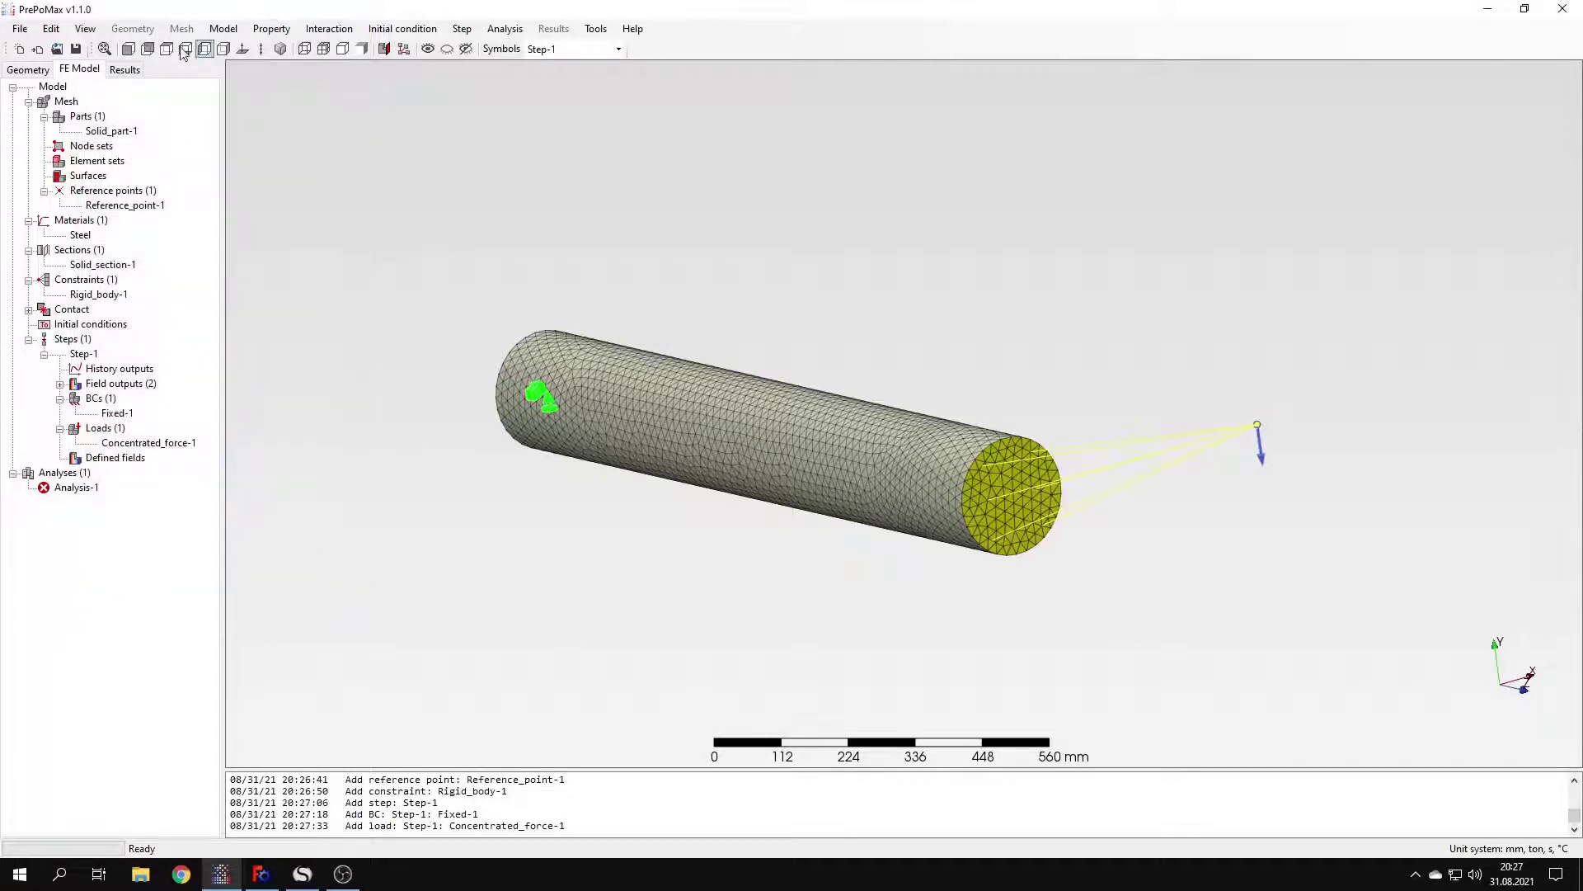
- Run Analysis-1, overwriting the previous analysis files, and load its displacement results
click(132, 50)
scroll(1095, 409, up, 5)
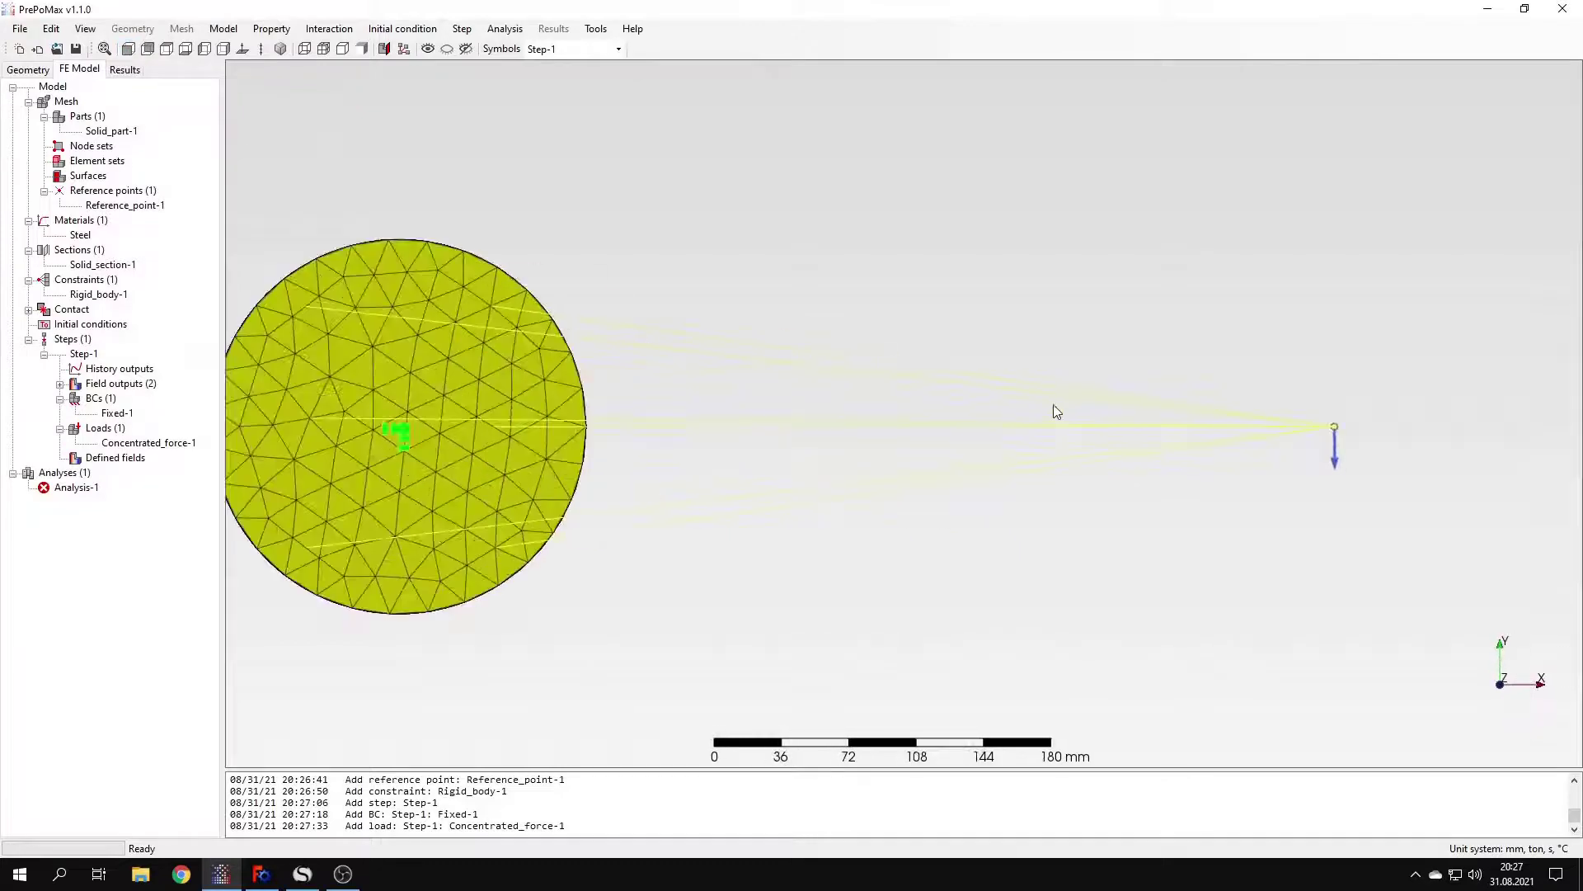
scroll(507, 398, down, 1)
middle_drag(529, 391, 618, 445)
scroll(610, 352, down, 3)
right_click(87, 489)
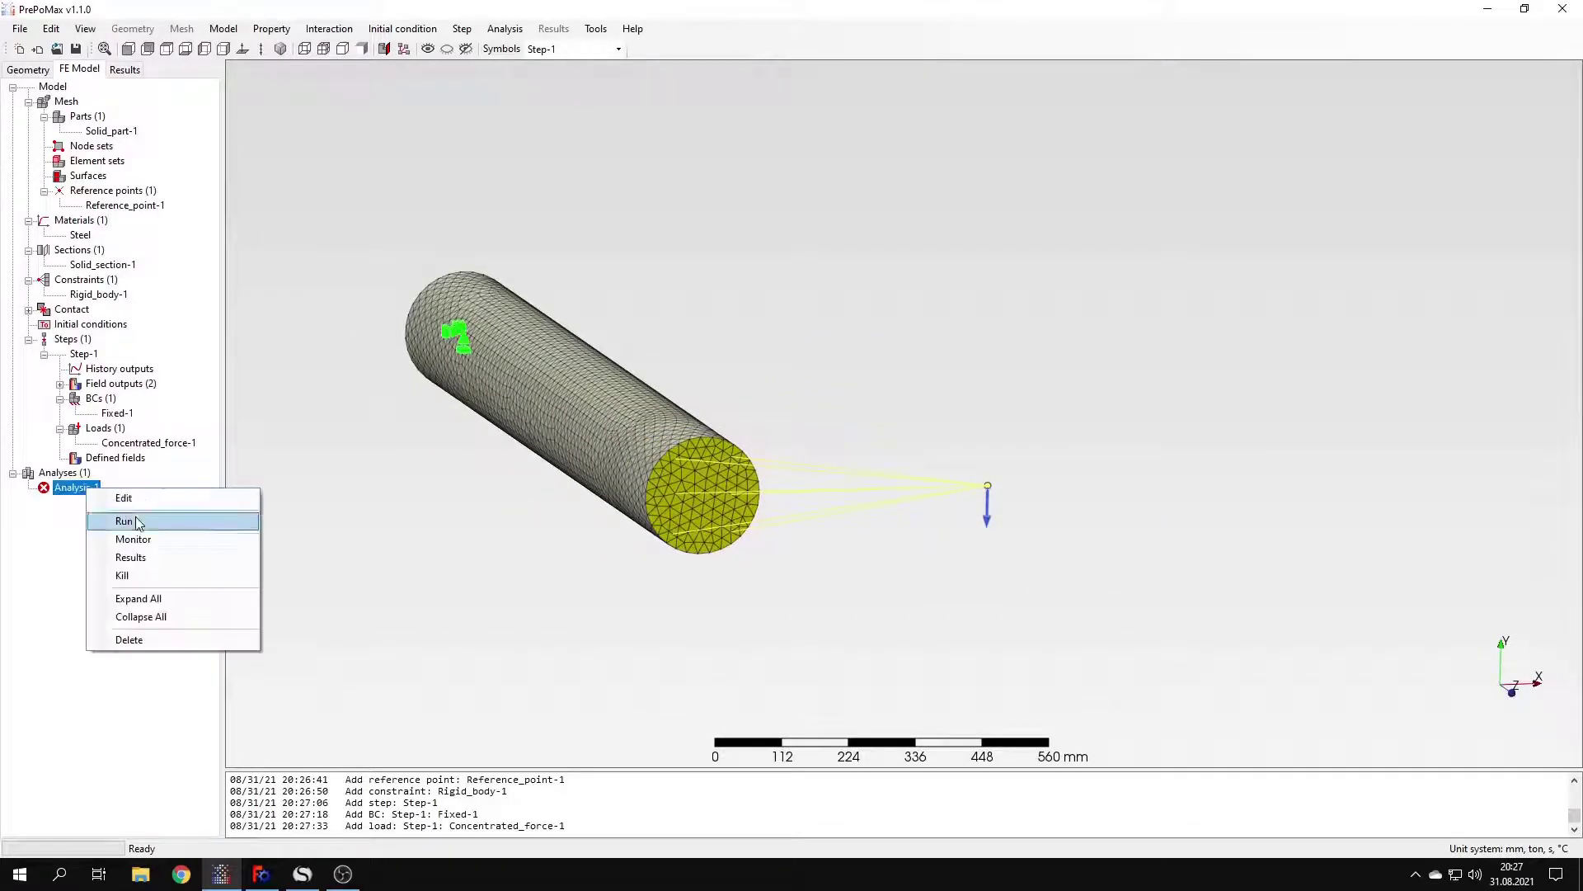
click(94, 521)
click(767, 488)
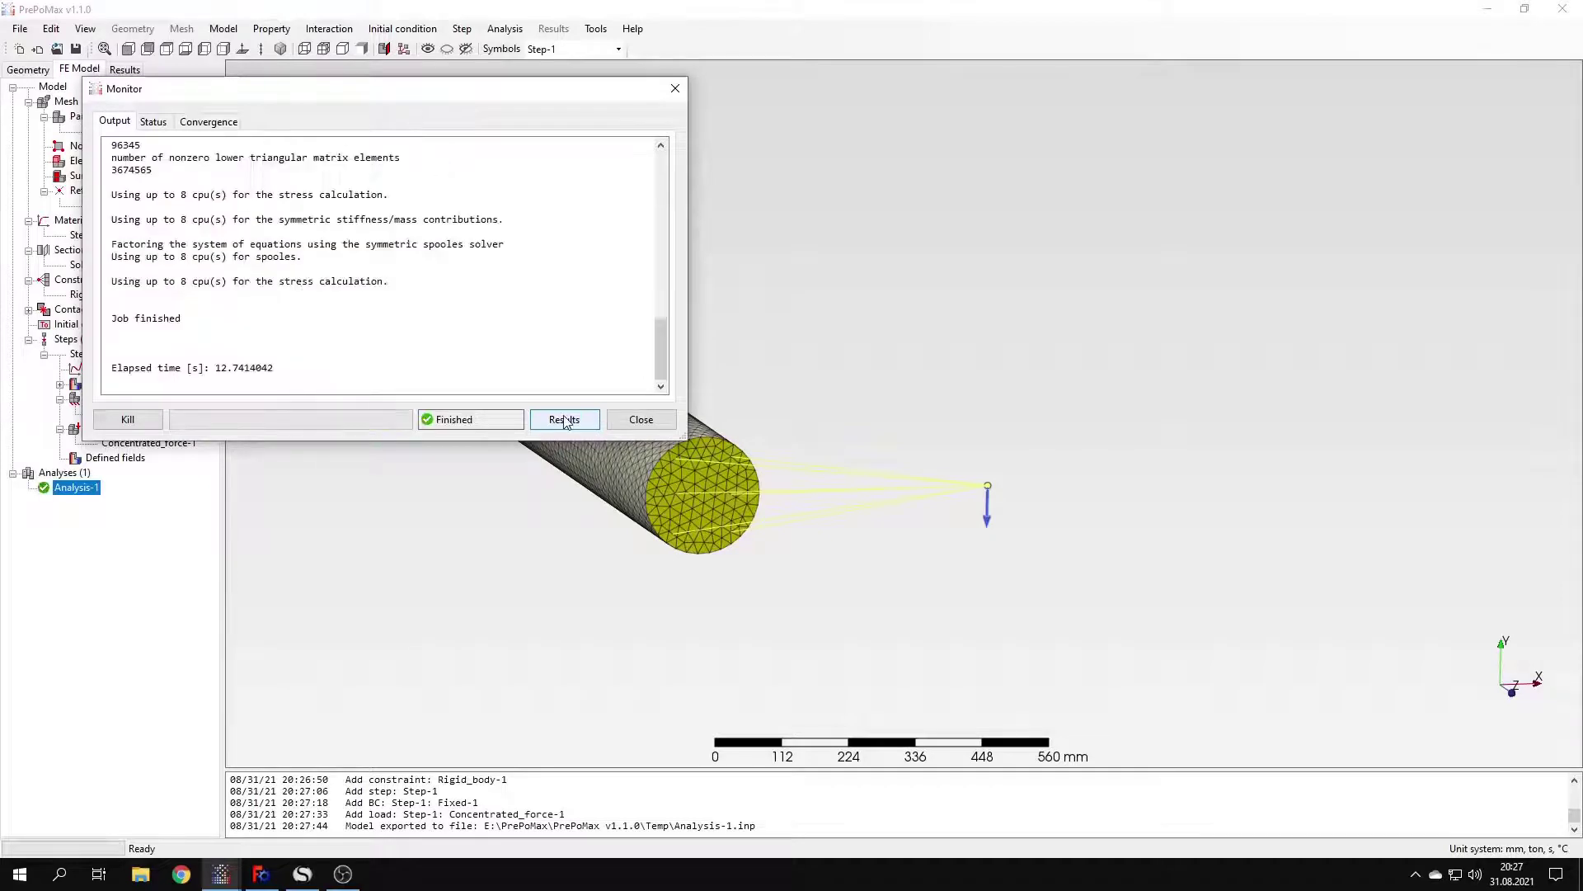
click(564, 420)
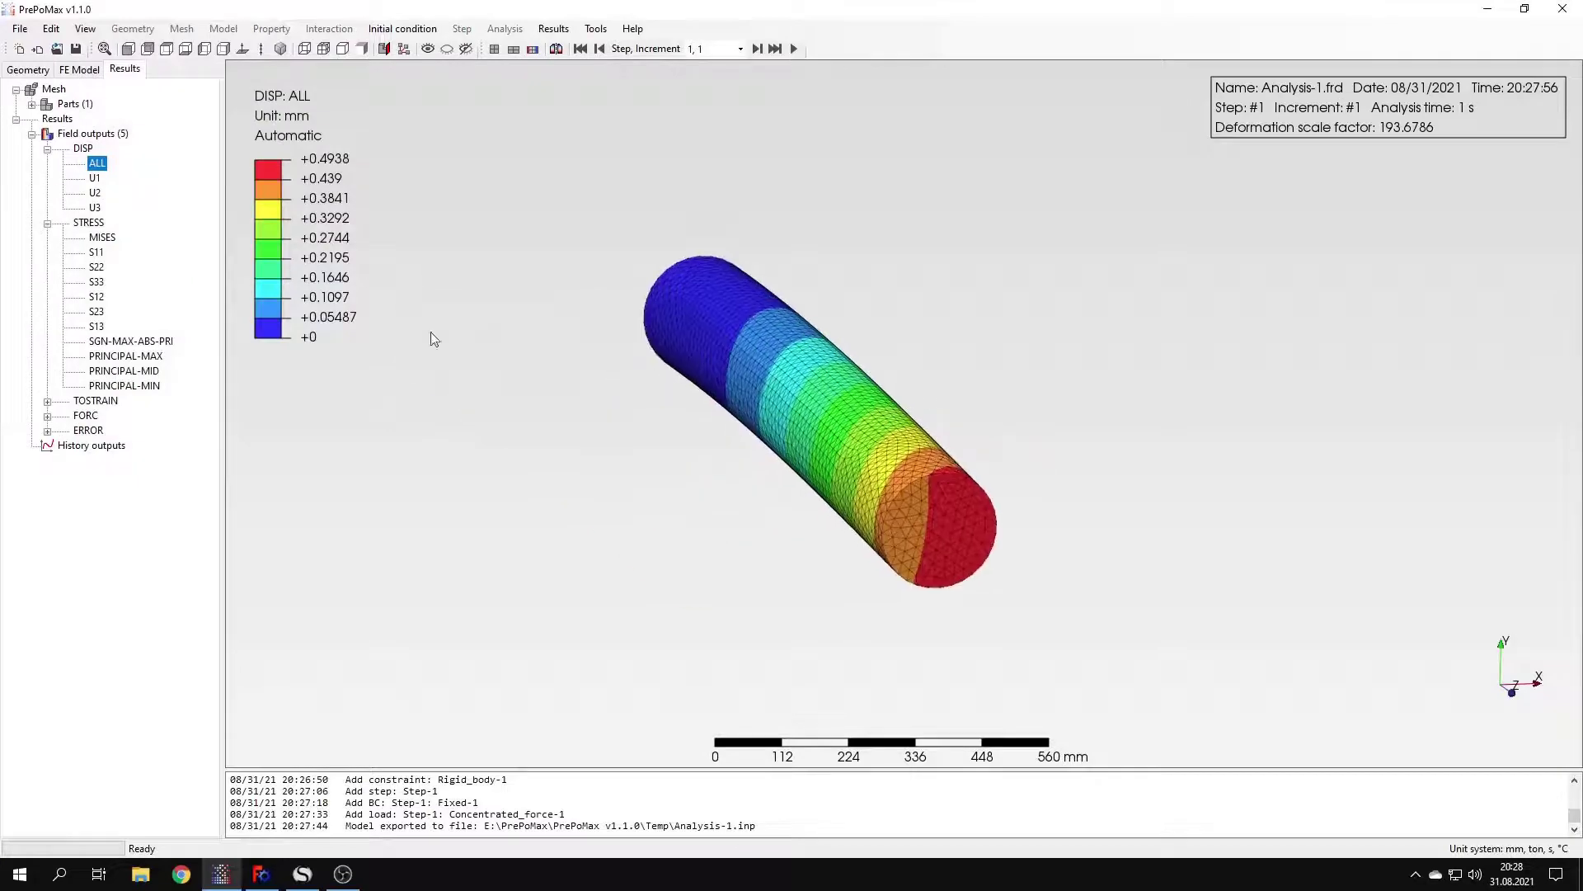
- Display the MISES stress contours and view the shaft along its axis from the front
click(102, 238)
middle_drag(601, 428, 841, 552)
middle_drag(979, 367, 792, 295)
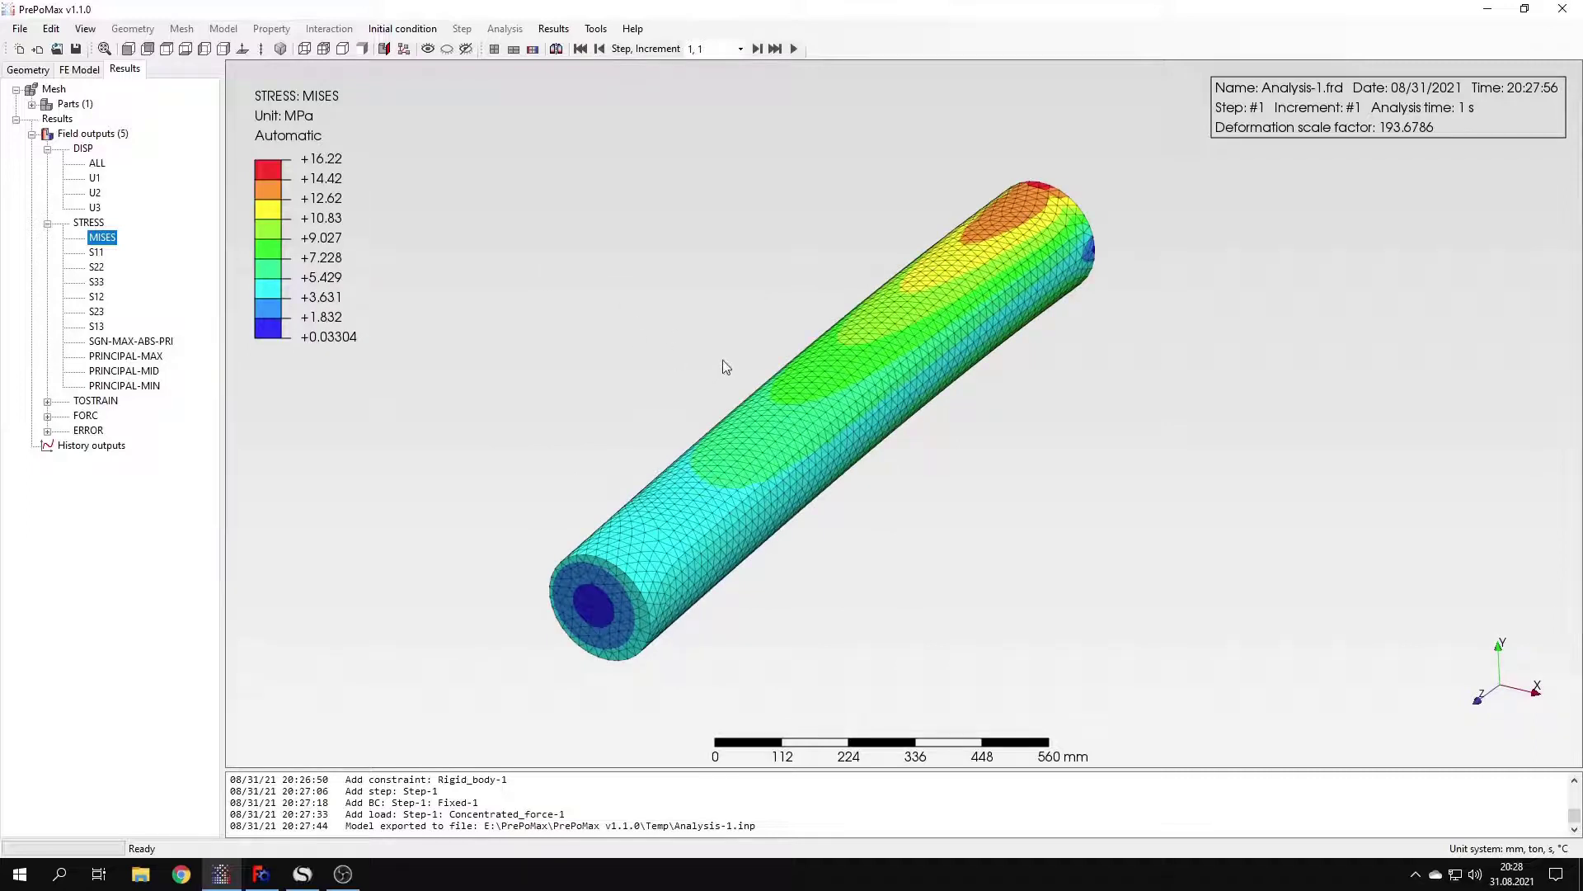
click(127, 49)
scroll(944, 412, up, 5)
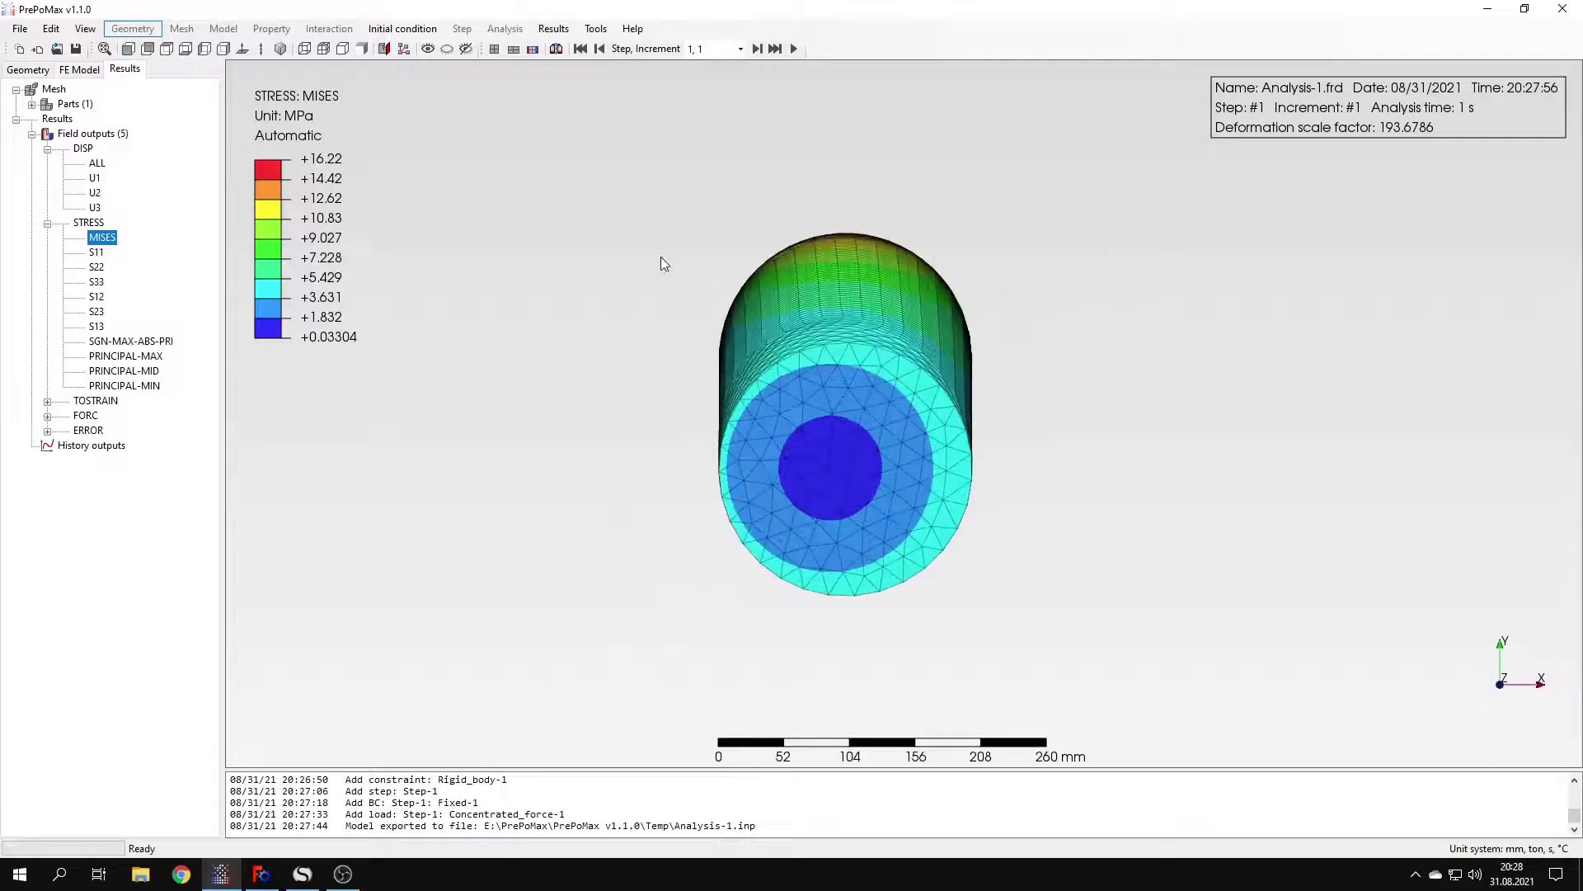
click(596, 28)
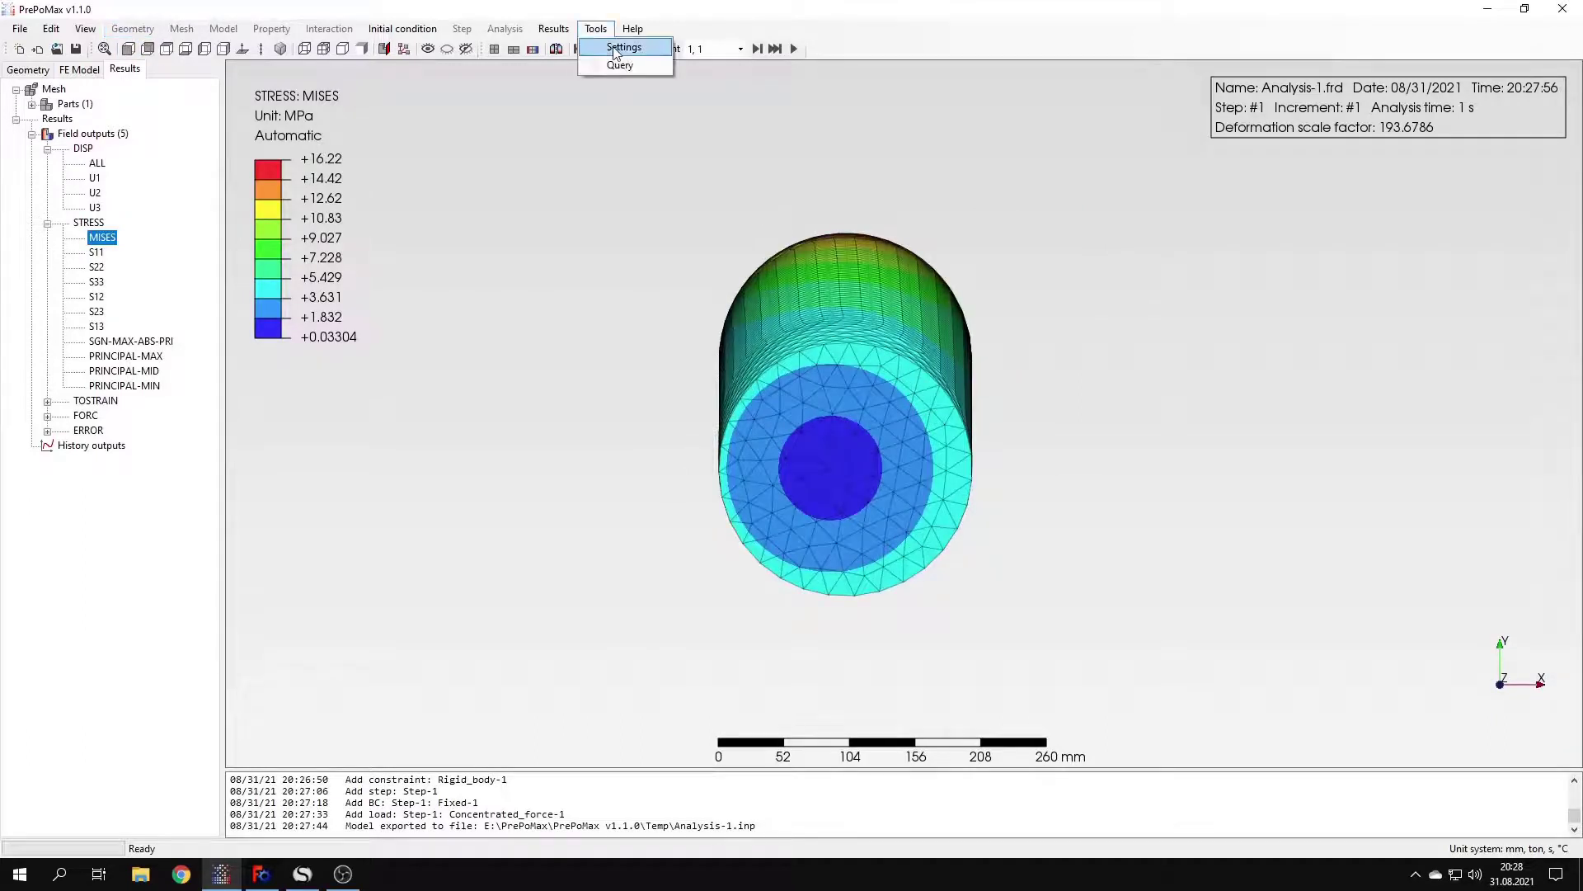
- Keep the post-processing deformation scale factor on Automatic and close the settings
click(614, 42)
click(149, 233)
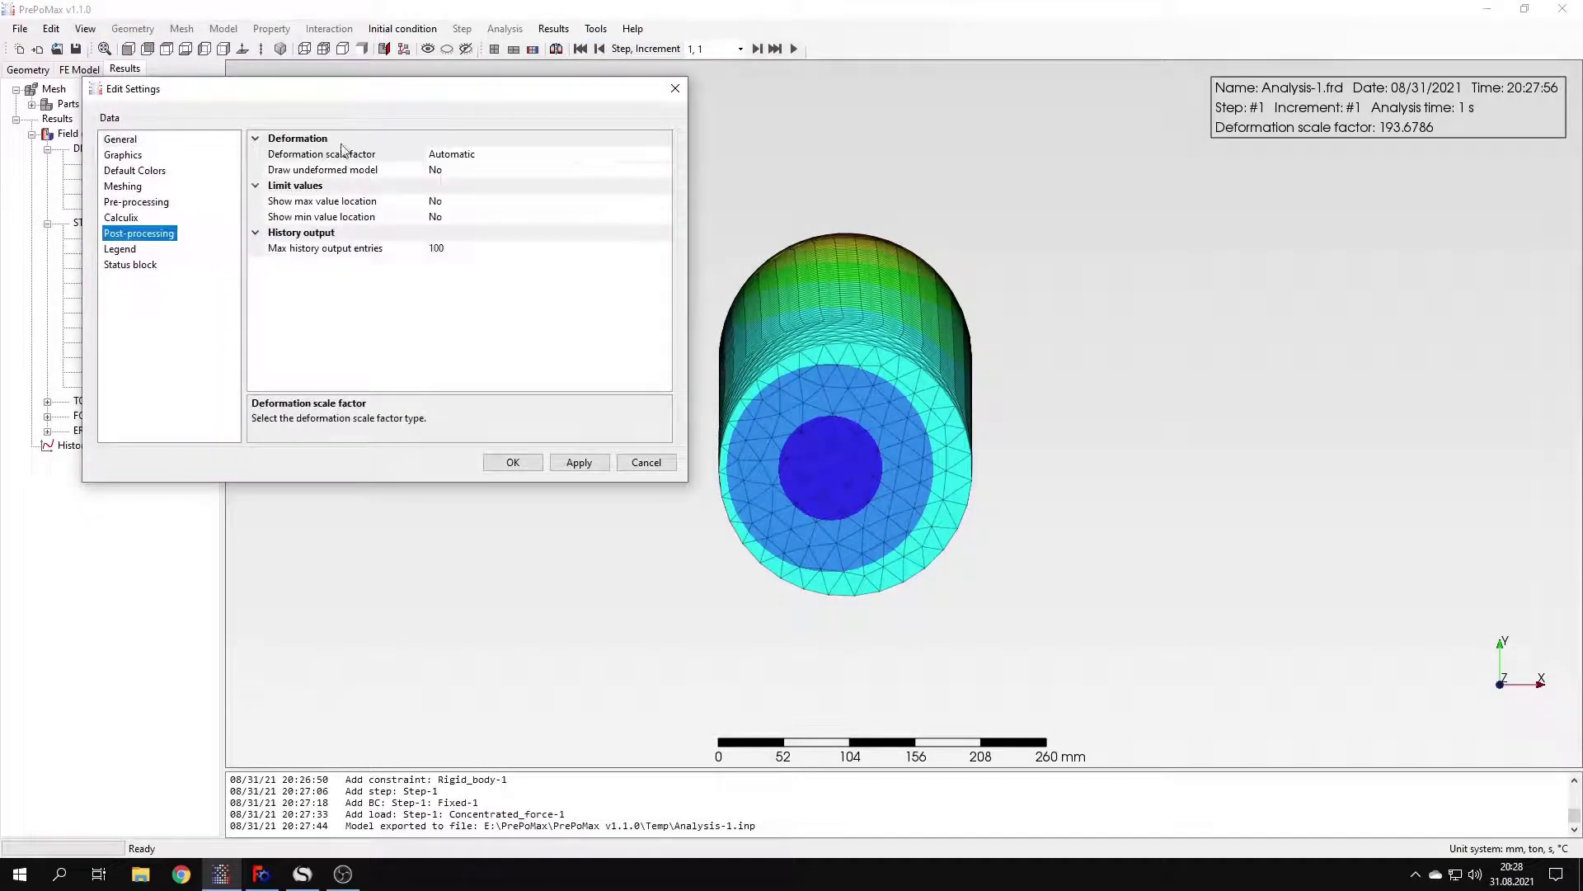
click(488, 154)
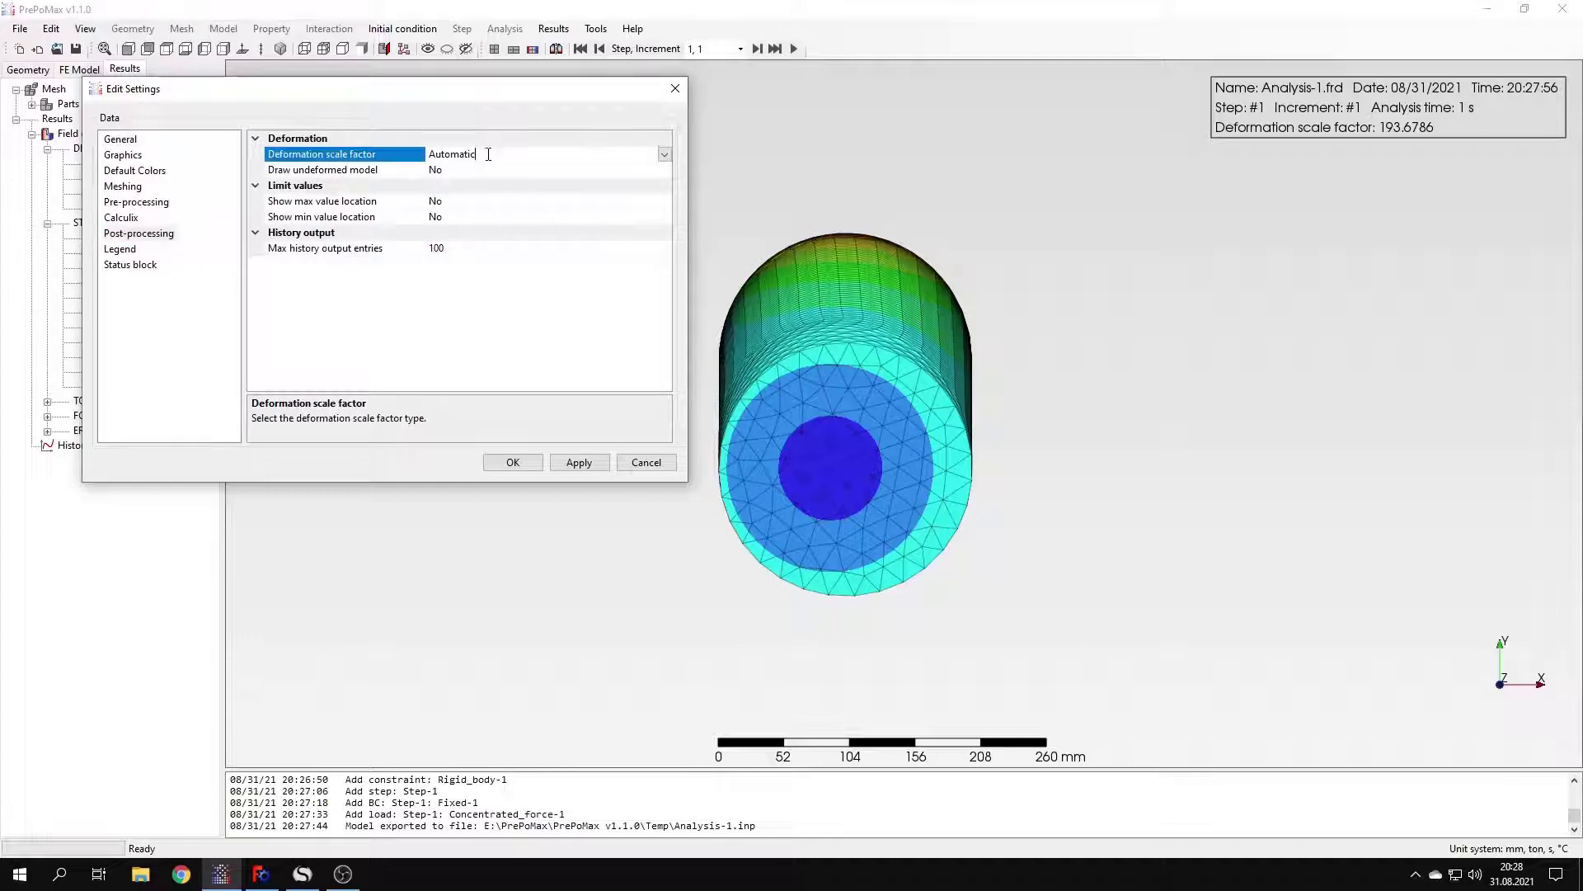
click(664, 155)
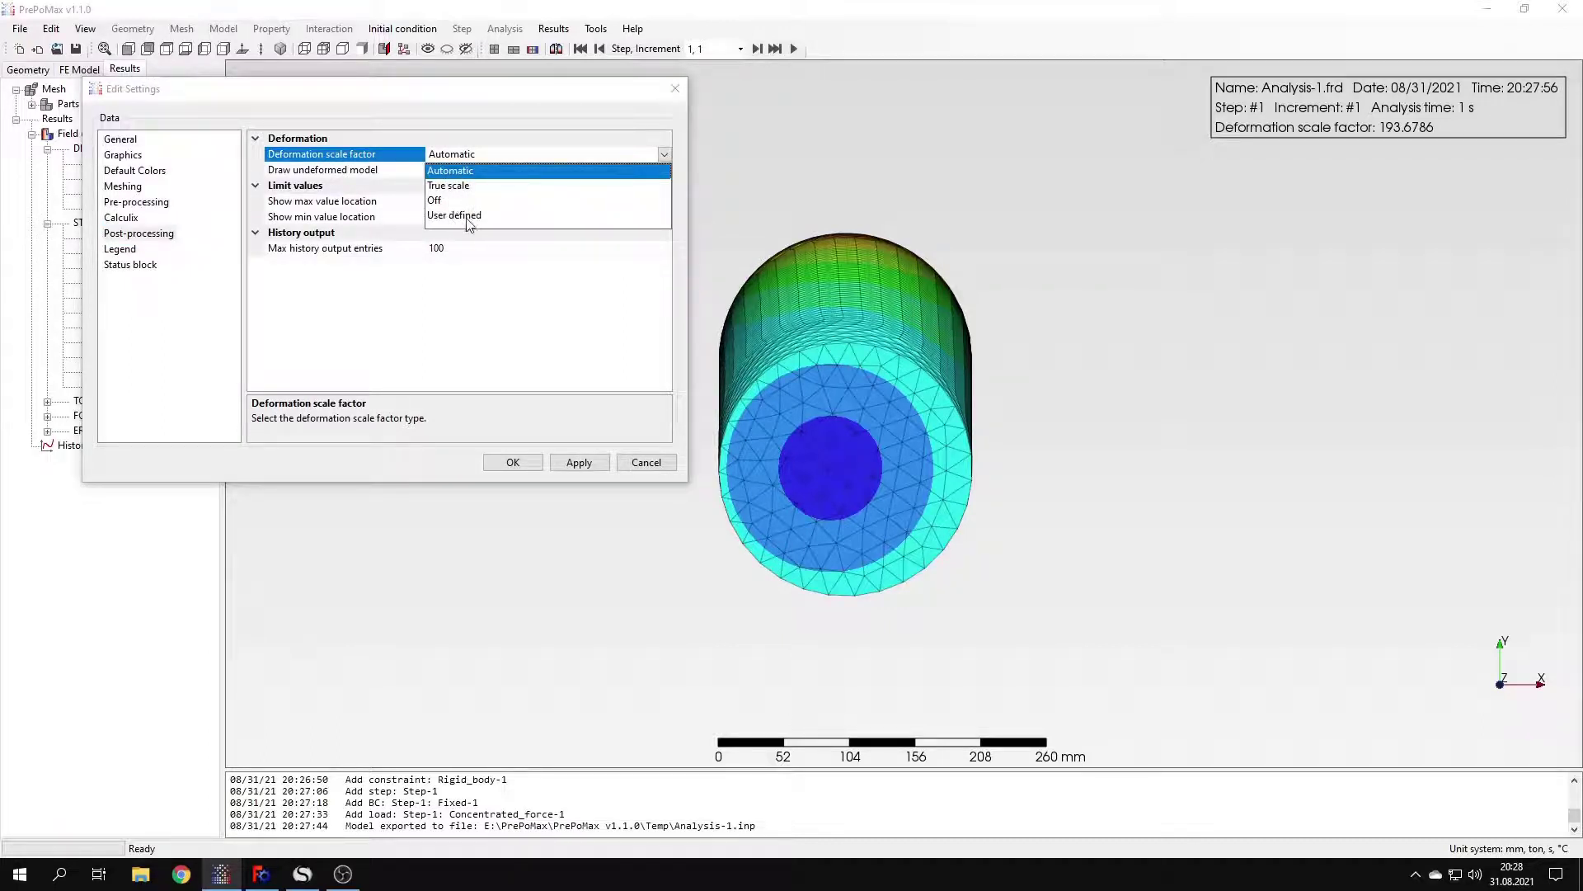
click(589, 119)
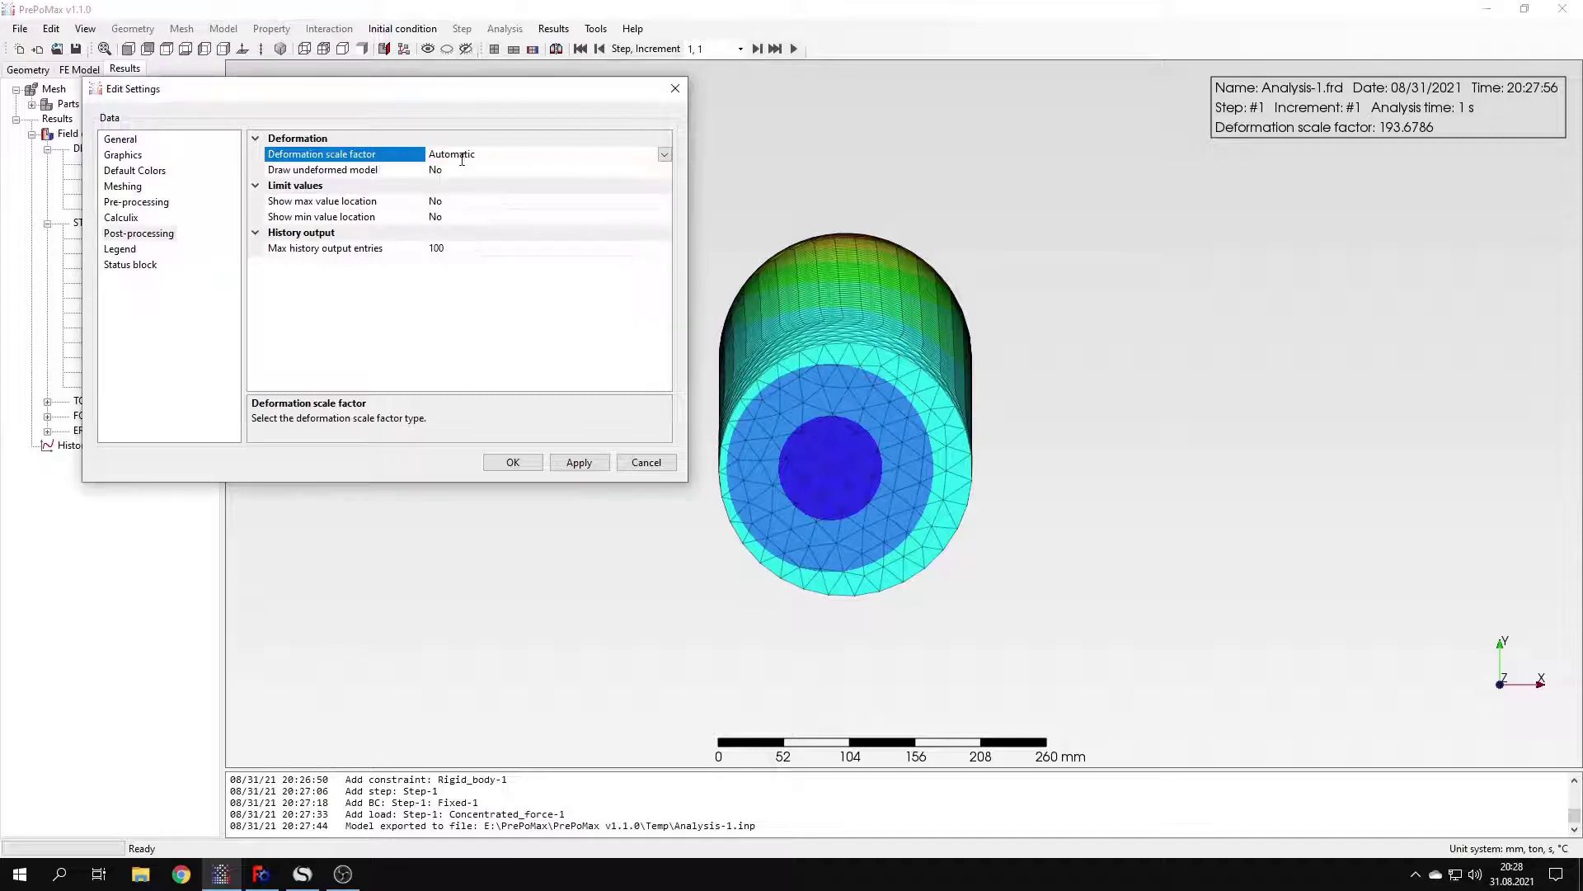
click(675, 91)
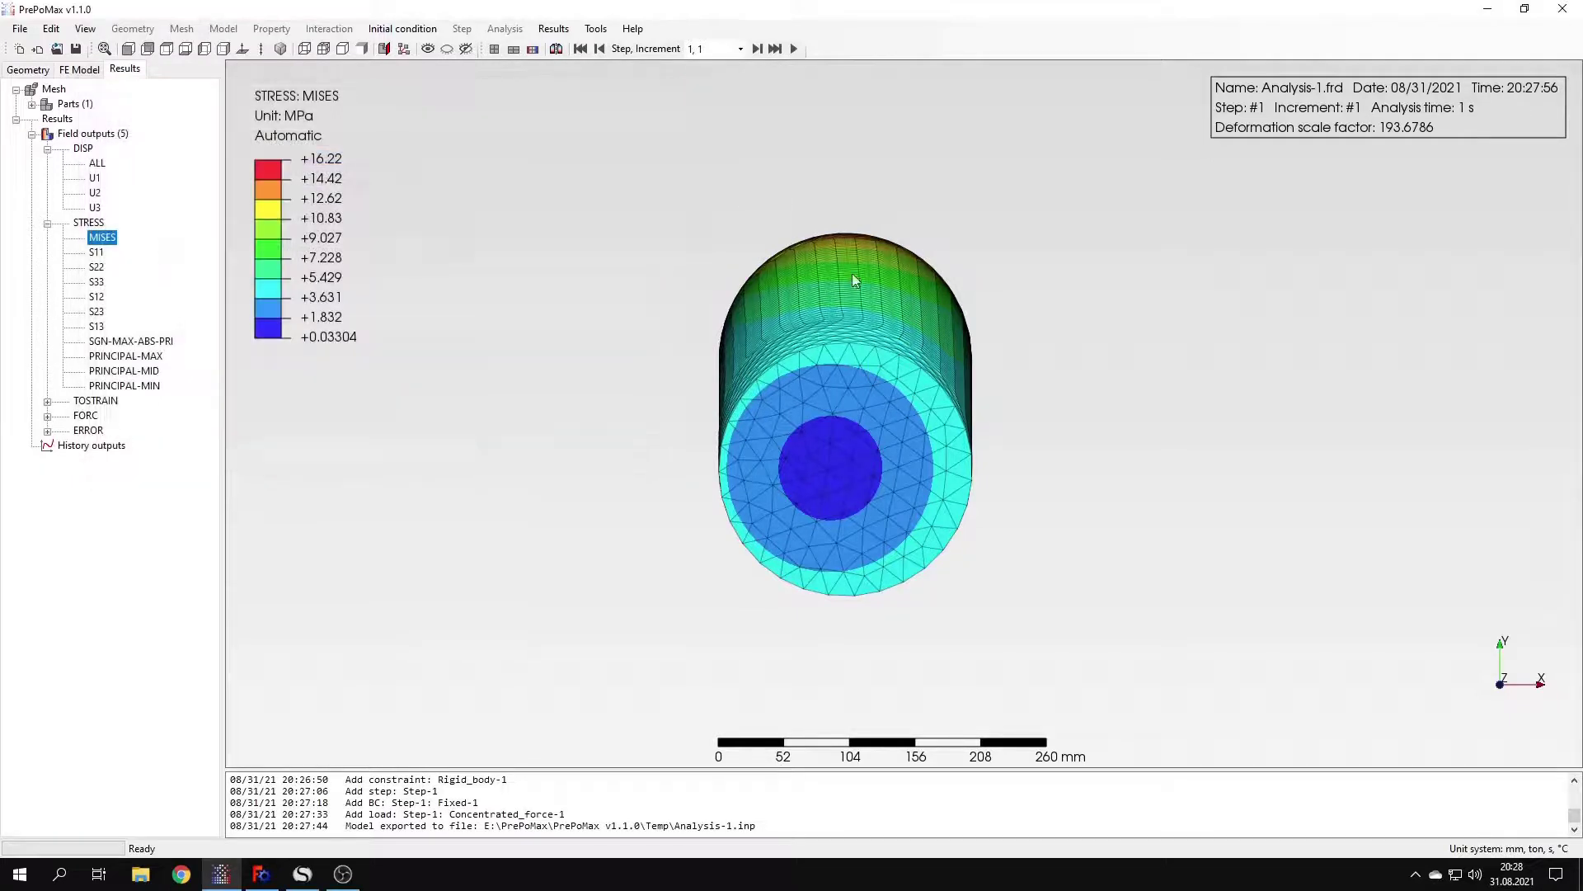
- Play the shaft's 15-frame deformation animation at 15 FPS, expanding and collapsing its extra options
click(795, 48)
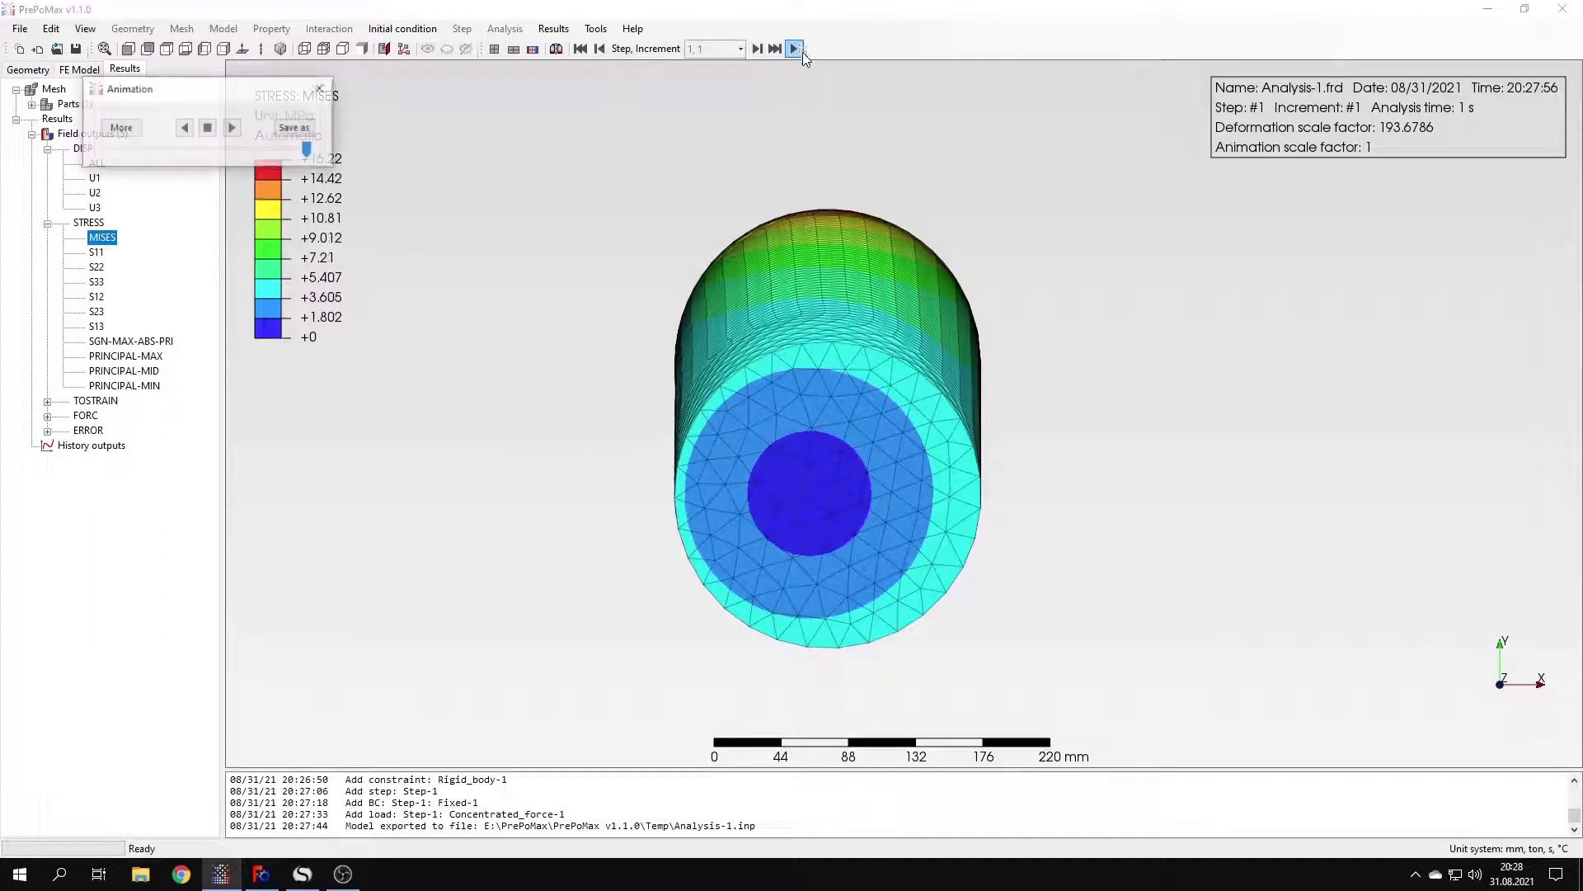
click(234, 127)
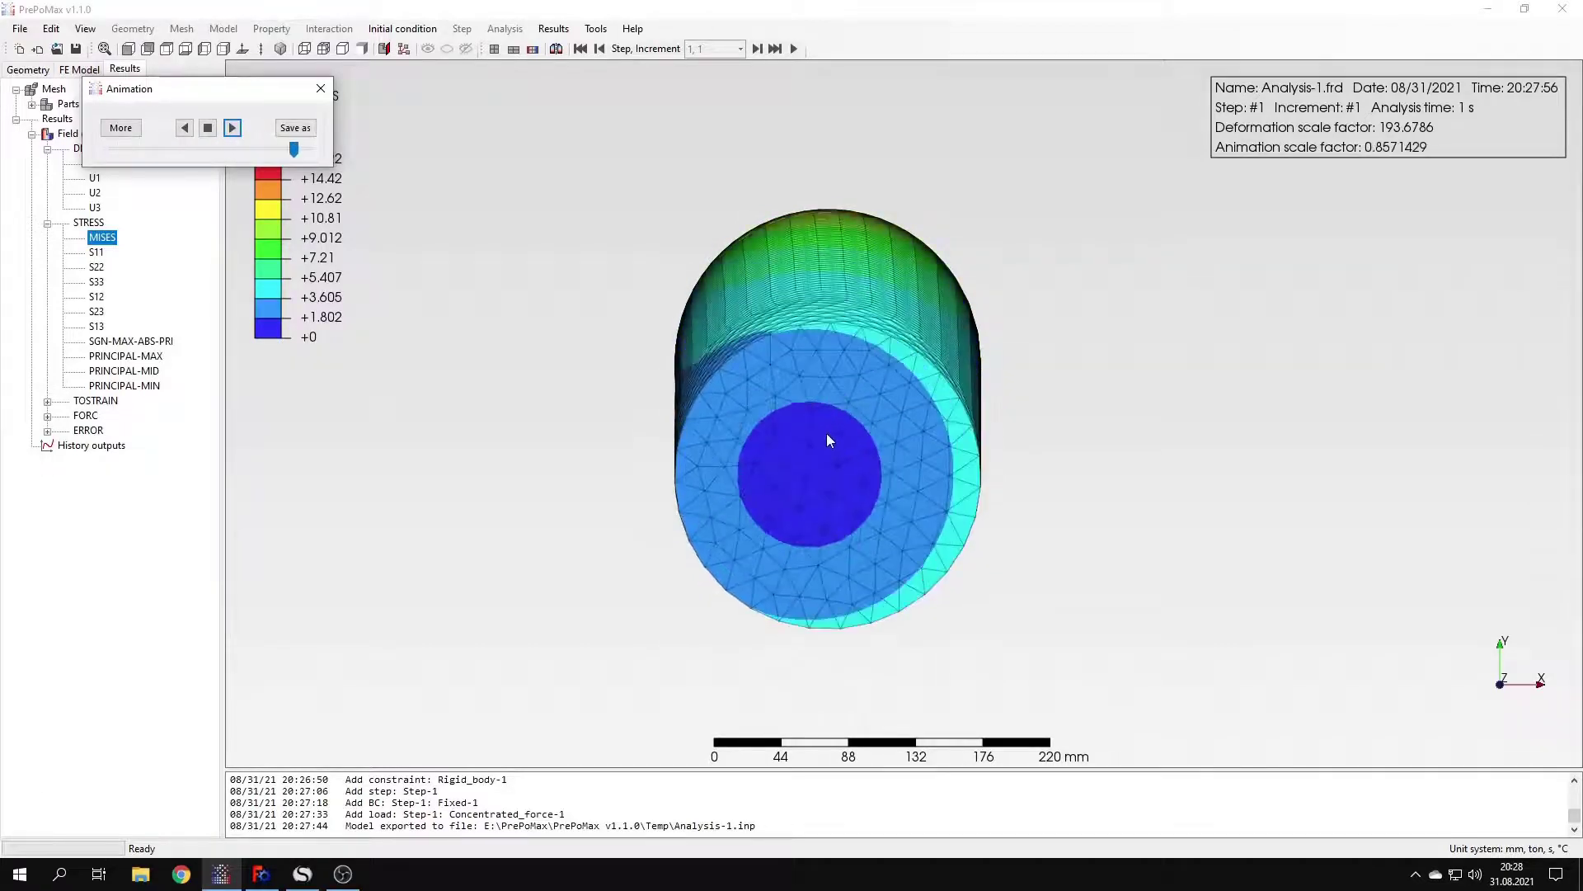
scroll(843, 422, up, 3)
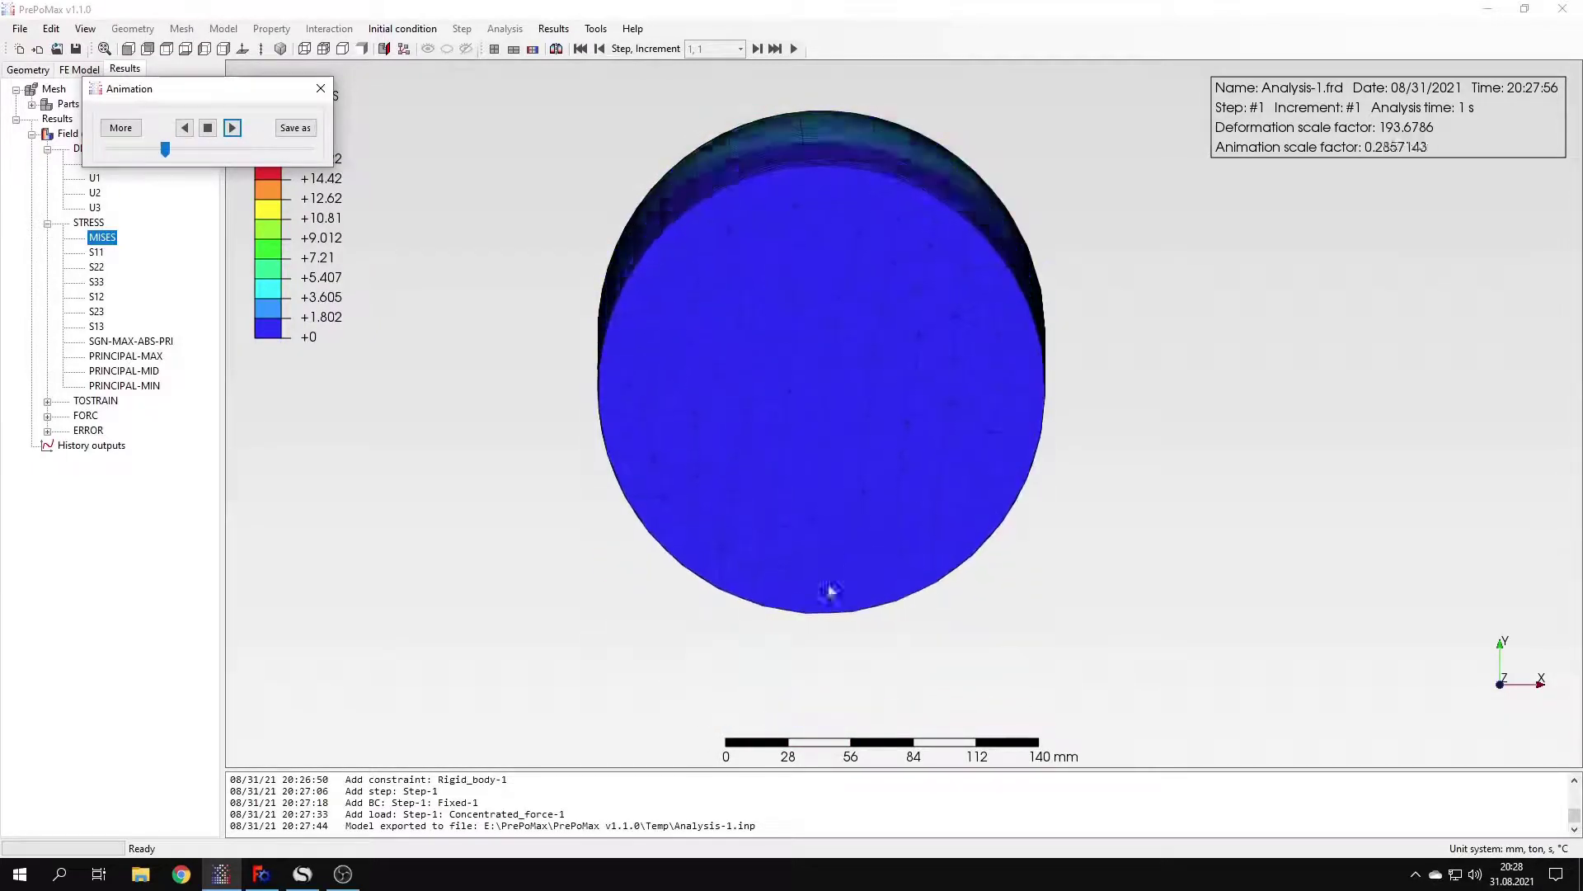
scroll(774, 532, down, 2)
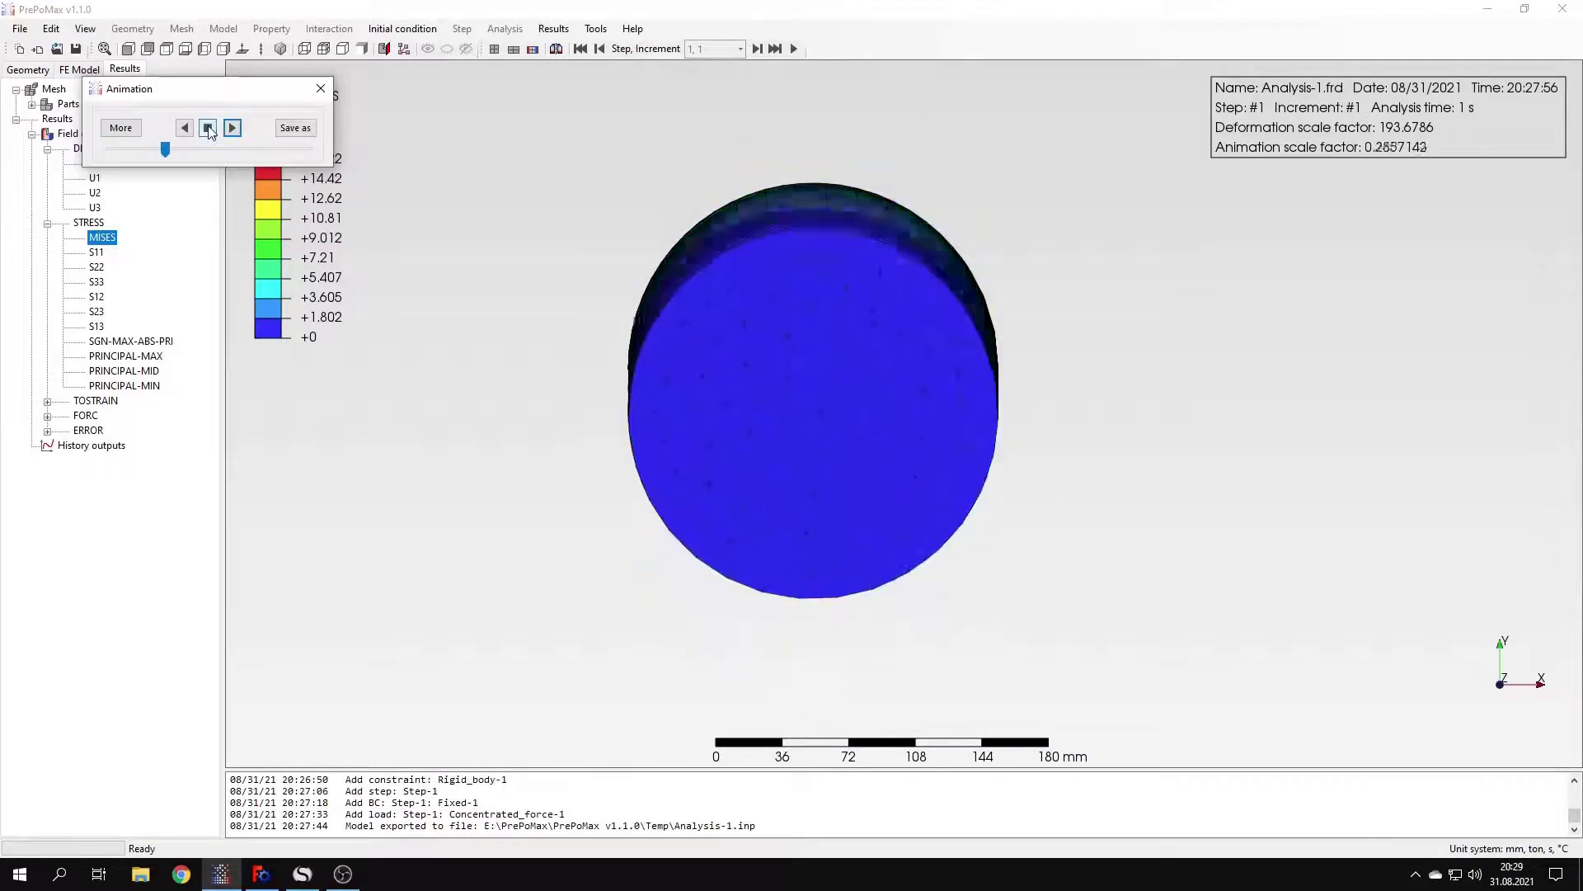
click(121, 127)
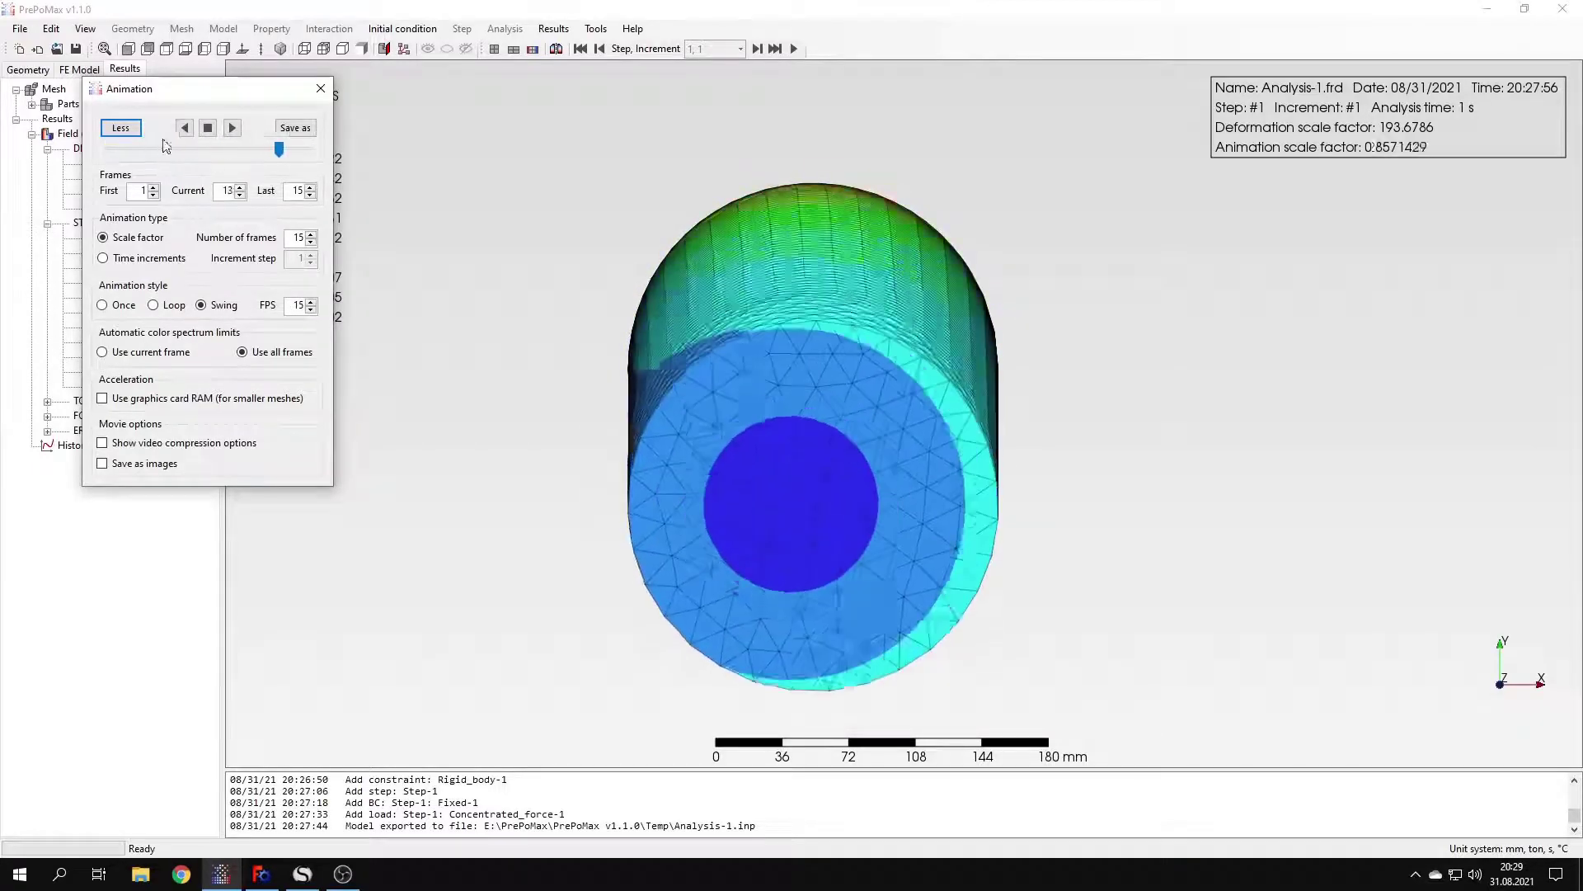
click(121, 127)
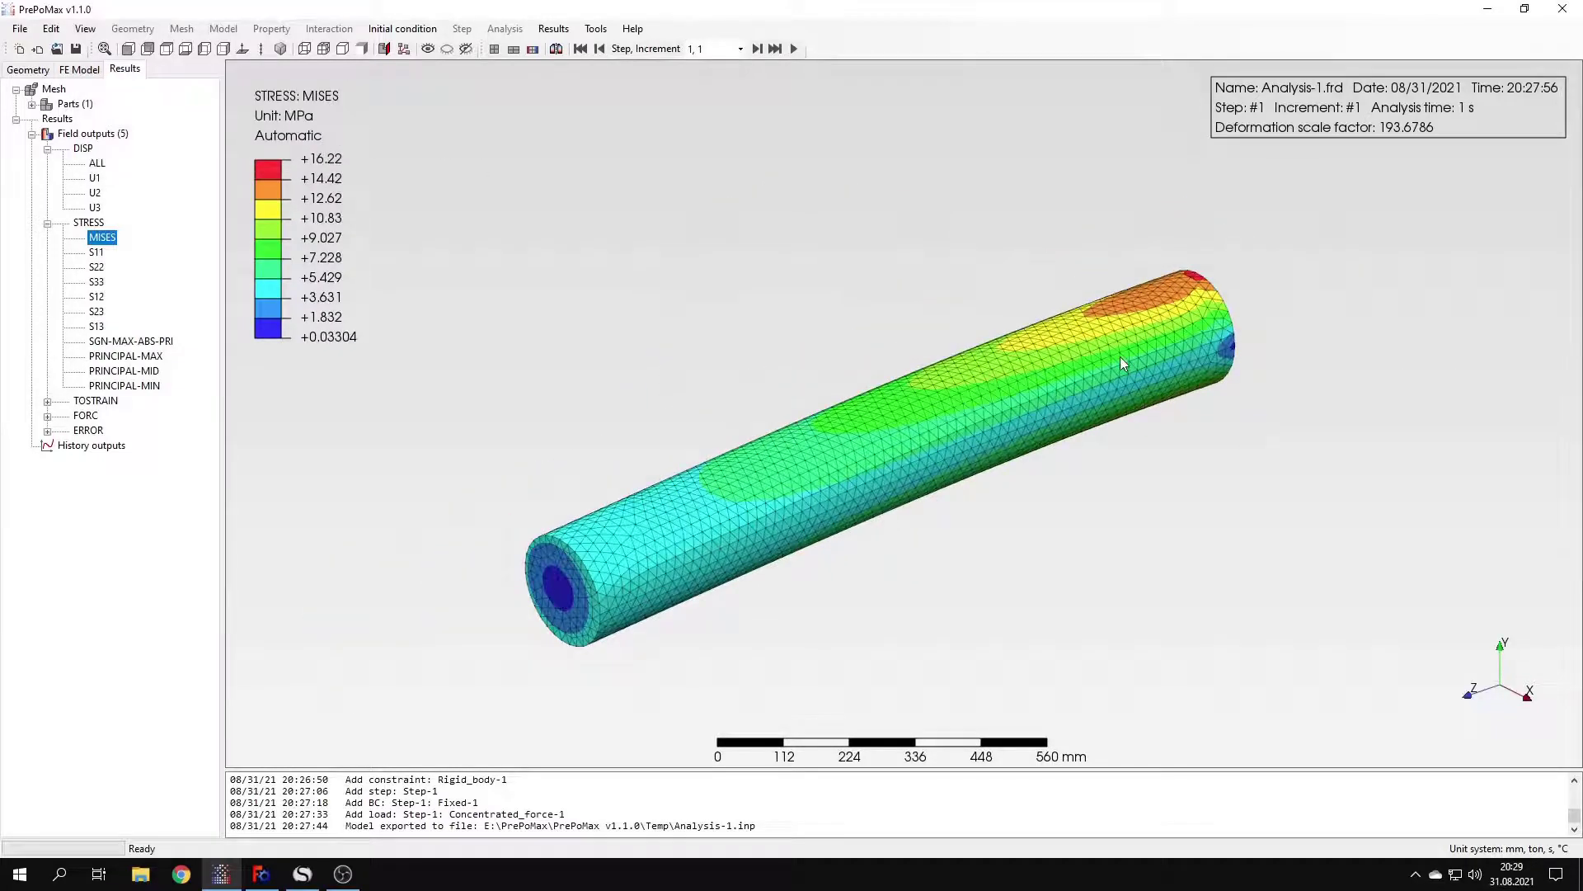
- Open the Query tool, then review SMath Studio's combined stress equation giving 14.9268 MPa
scroll(1159, 336, up, 2)
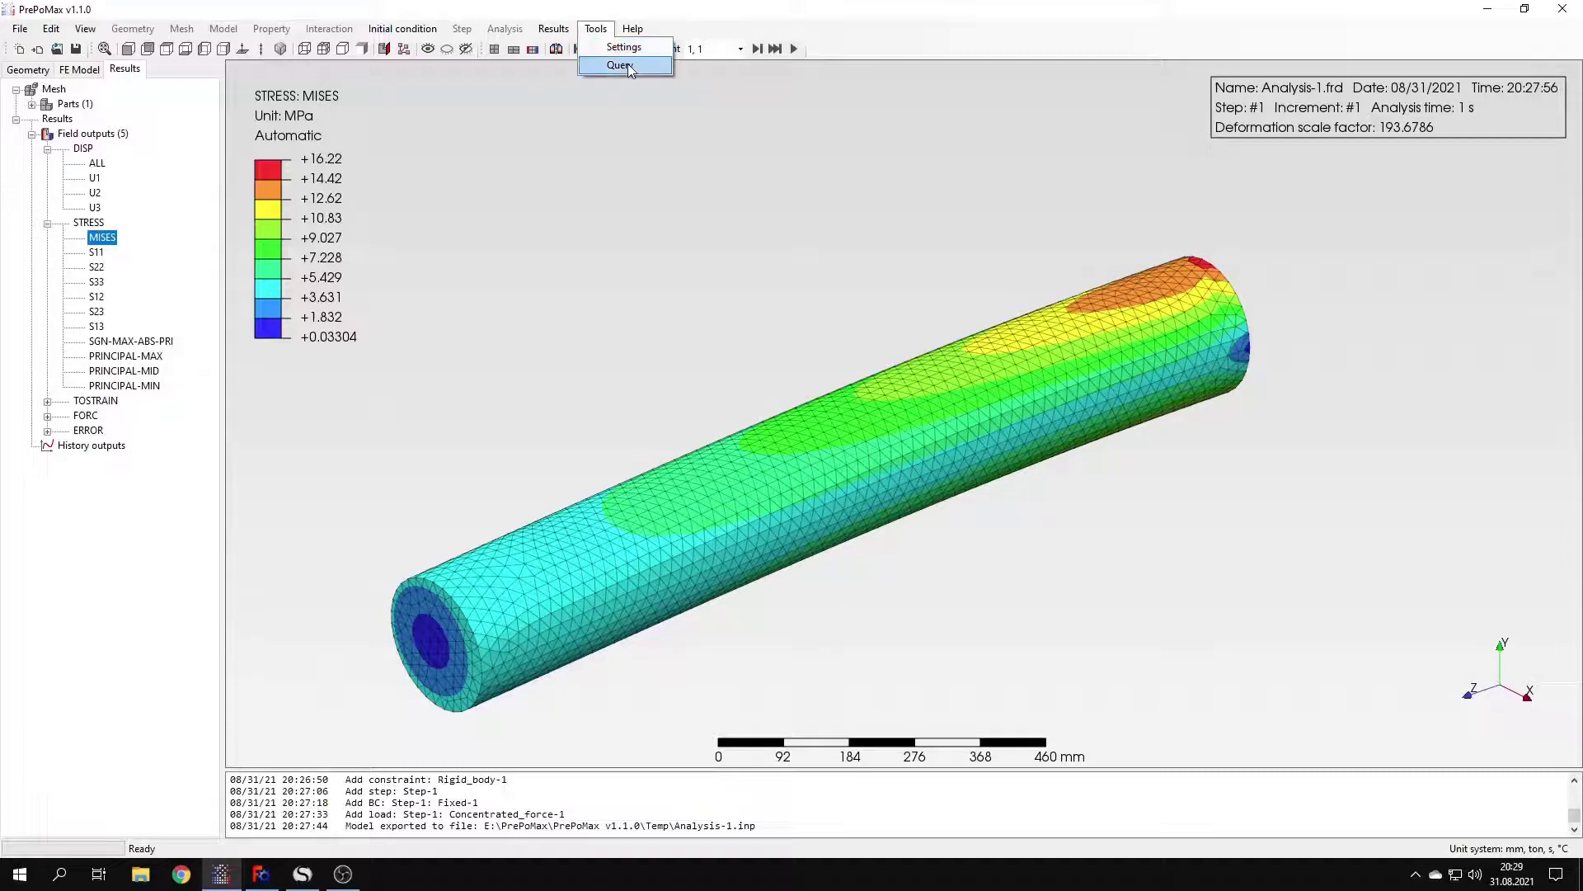
click(620, 65)
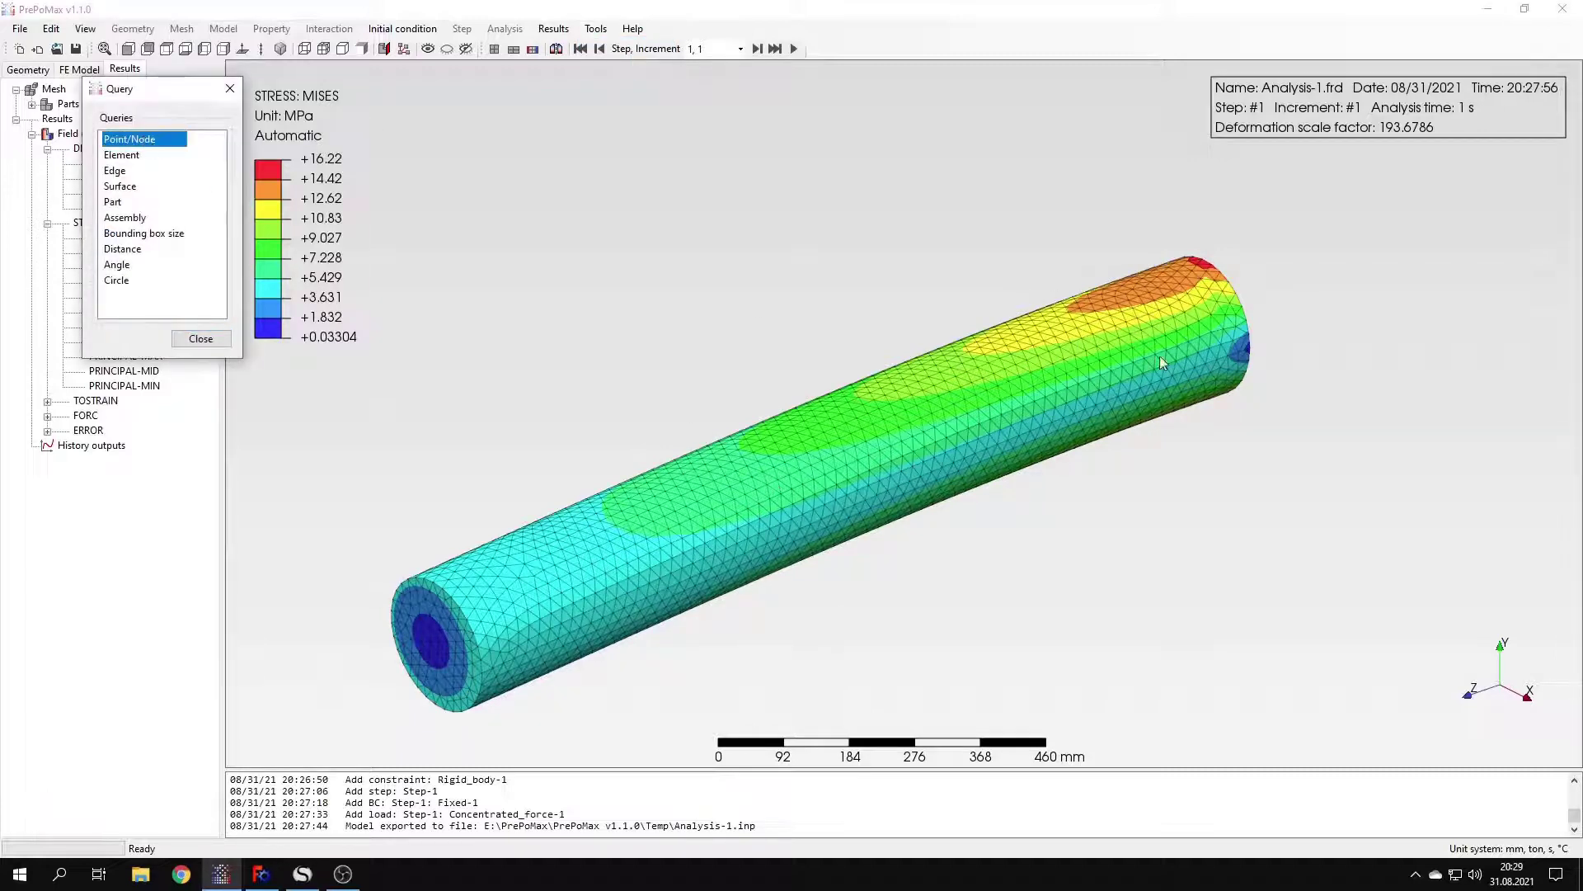
key(alt+Tab)
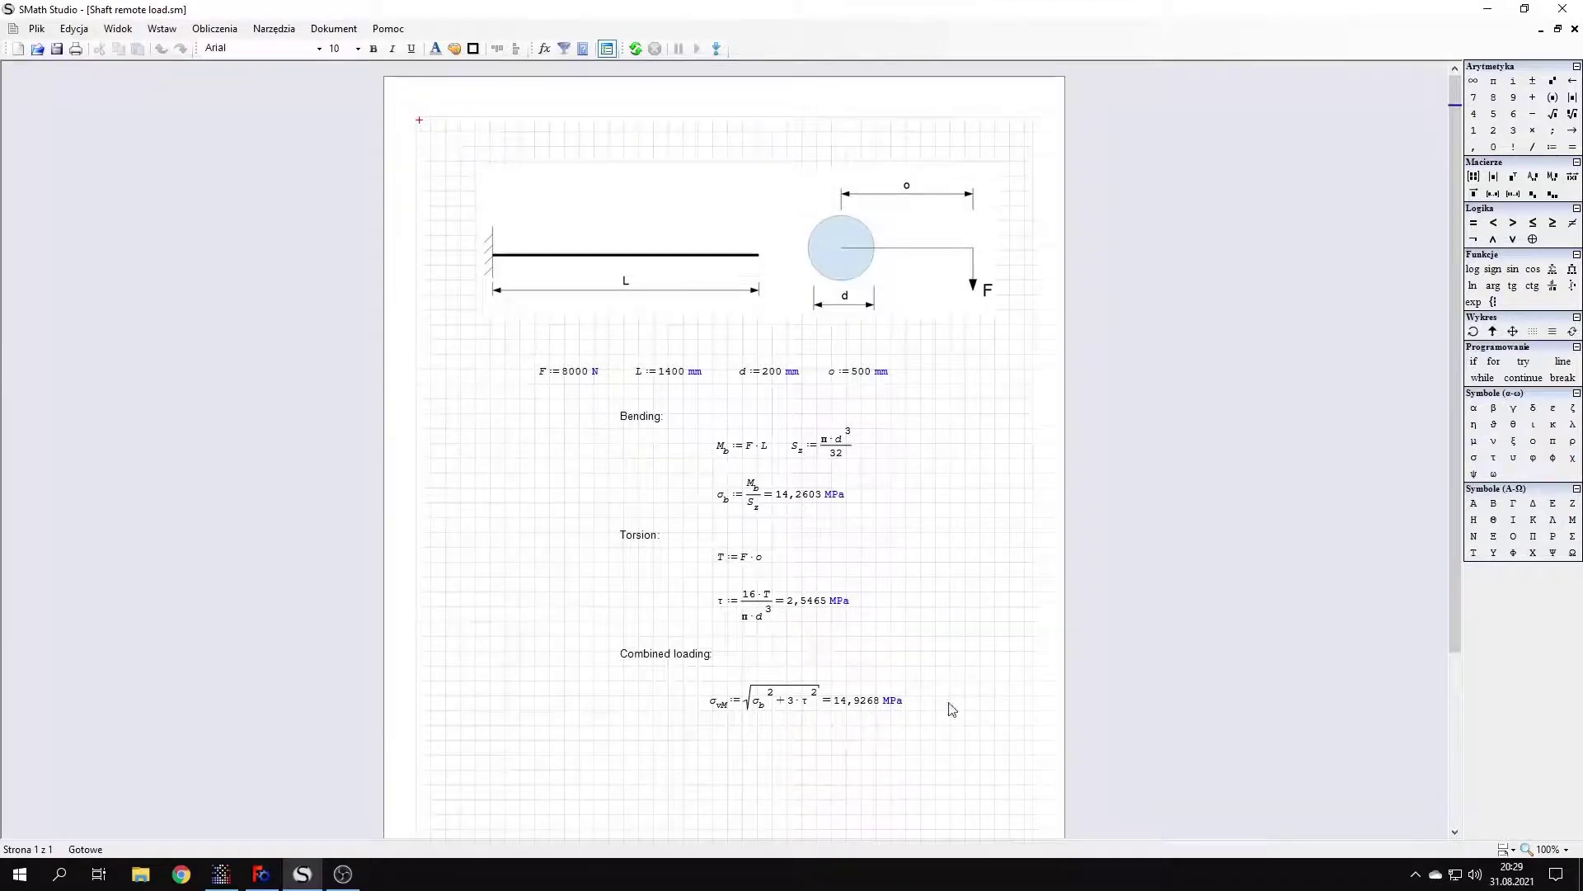
drag(959, 706, 855, 711)
click(864, 728)
- Zoom to the loaded end and probe von Mises stress at nodes in the red zone
click(224, 878)
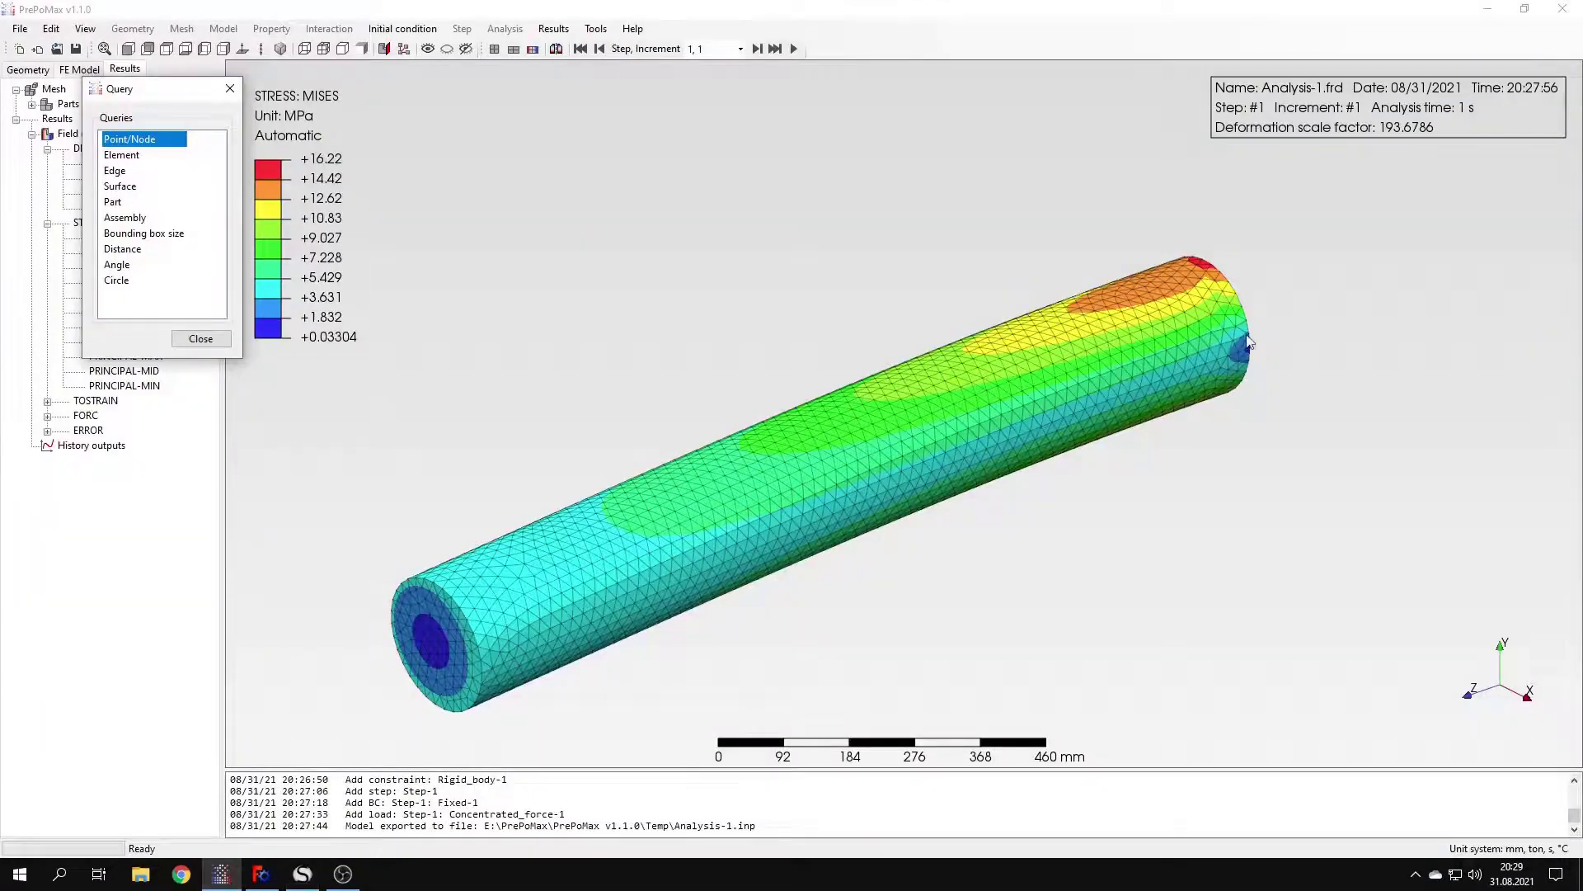
scroll(1196, 305, up, 6)
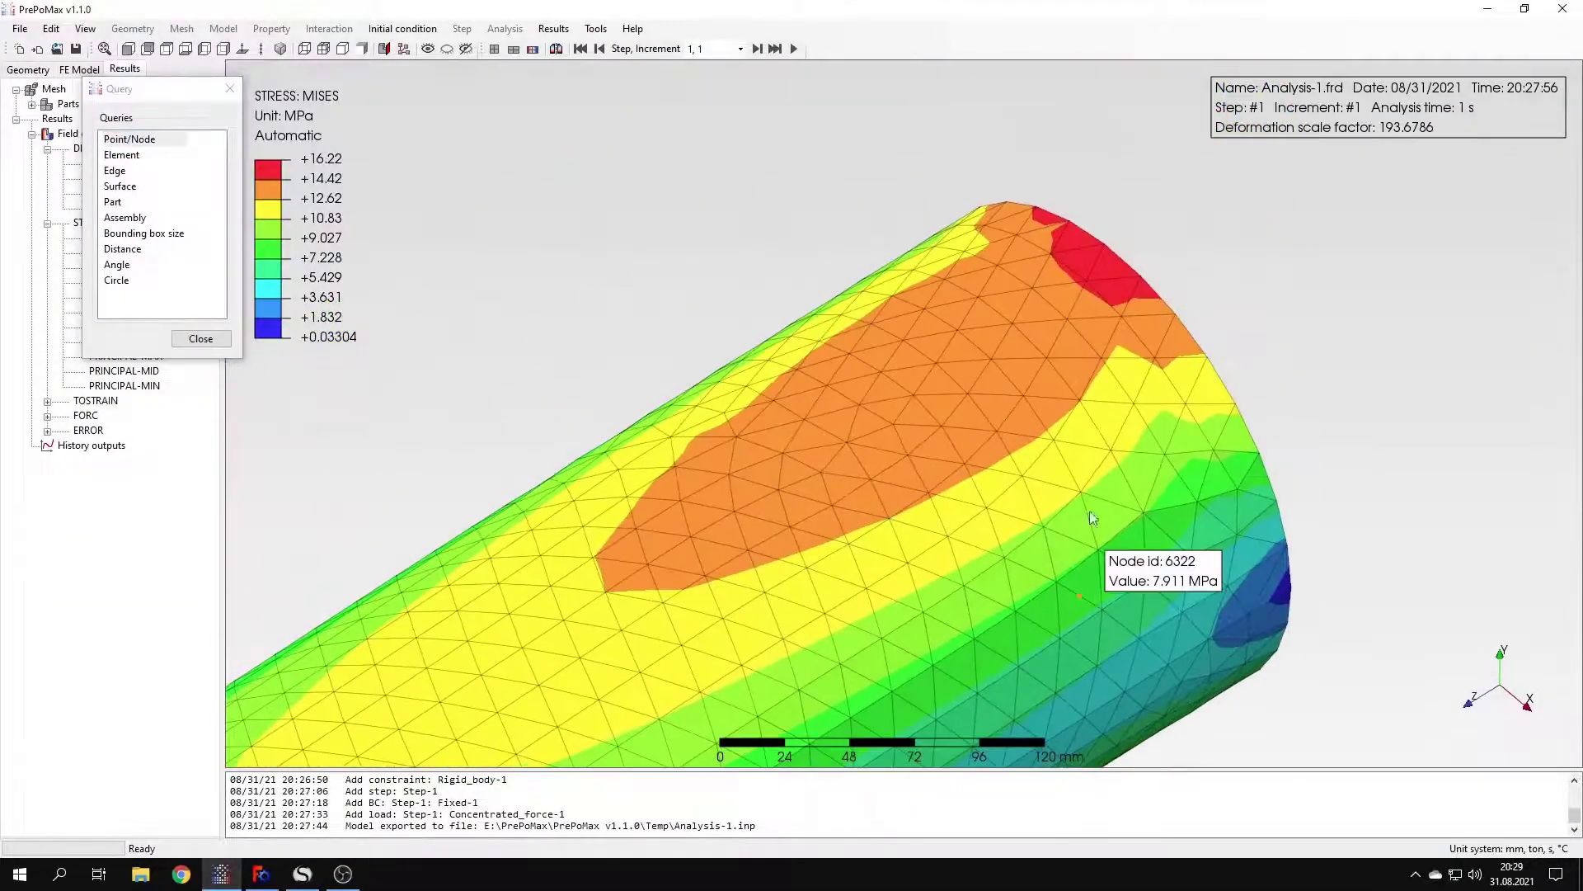
click(1049, 266)
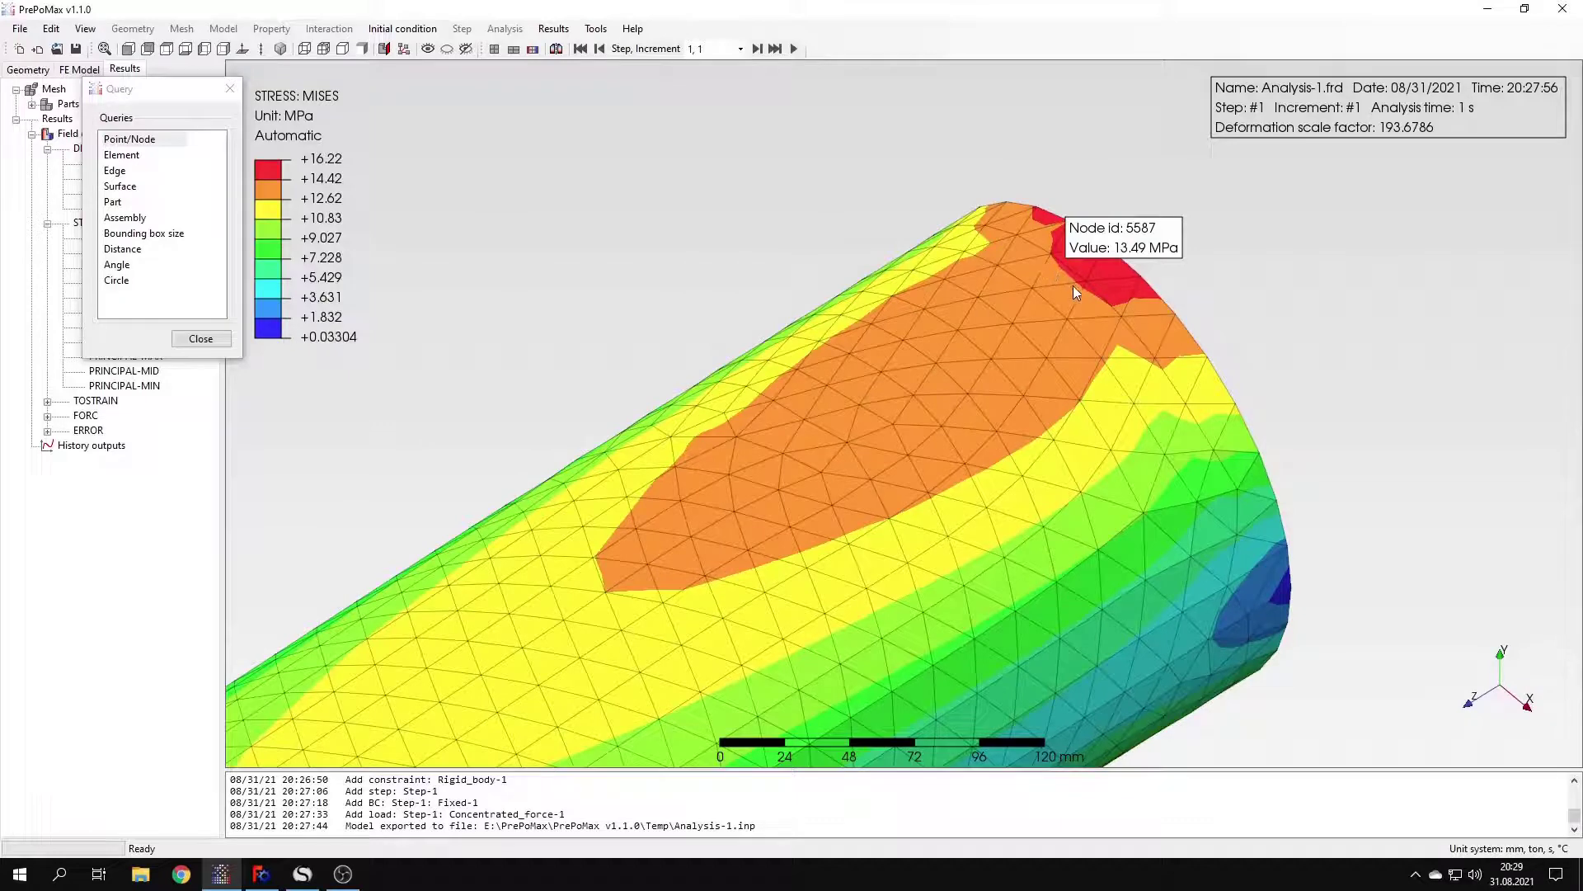
click(1072, 285)
click(1083, 298)
click(1105, 278)
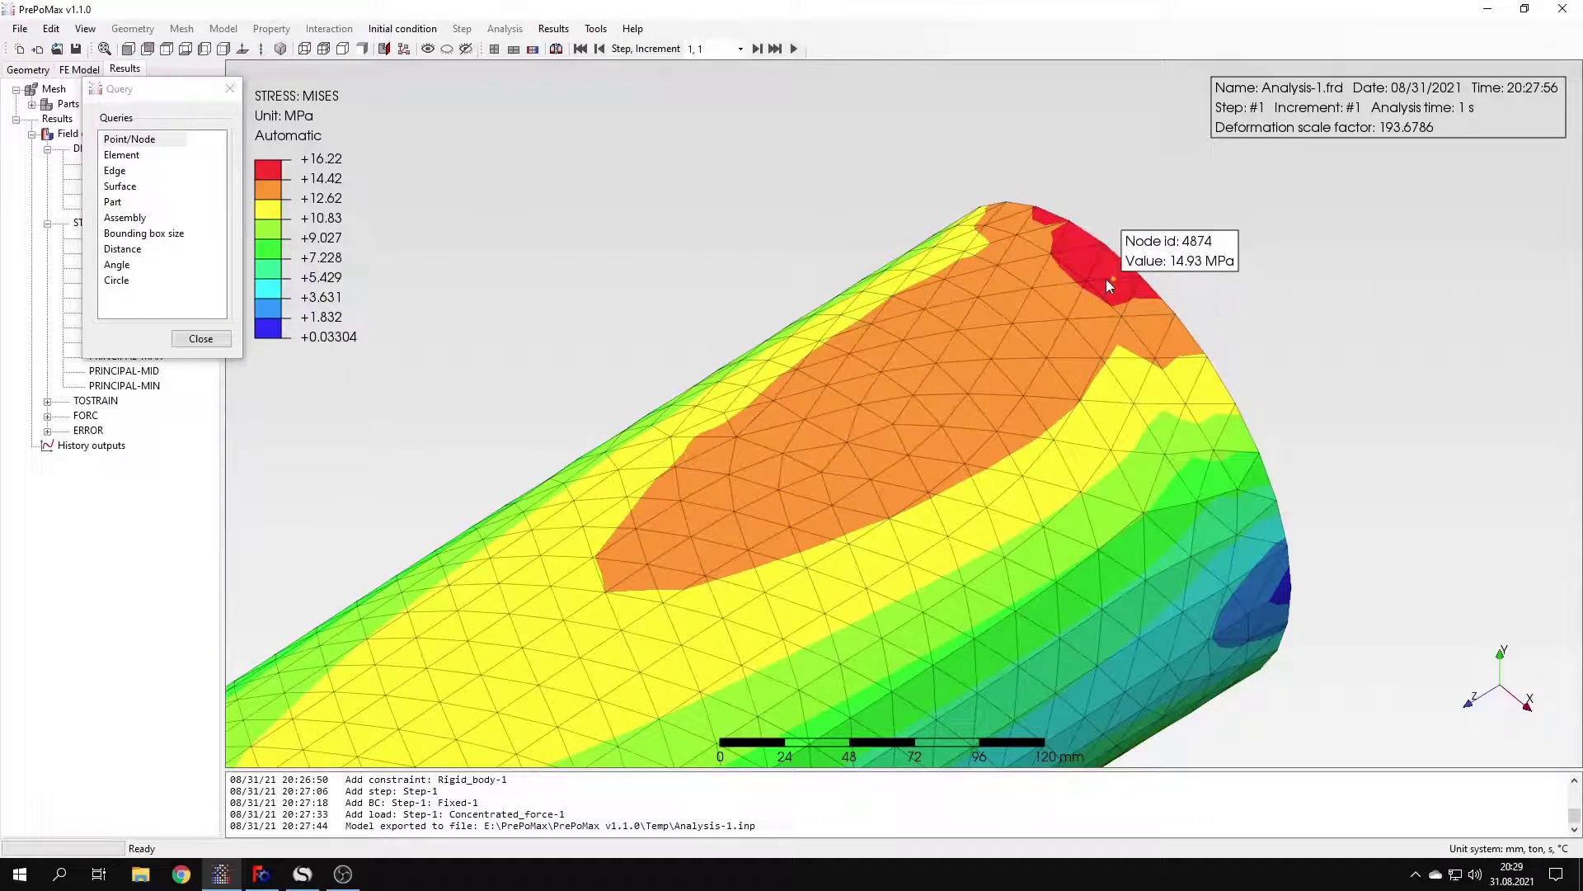
click(1087, 254)
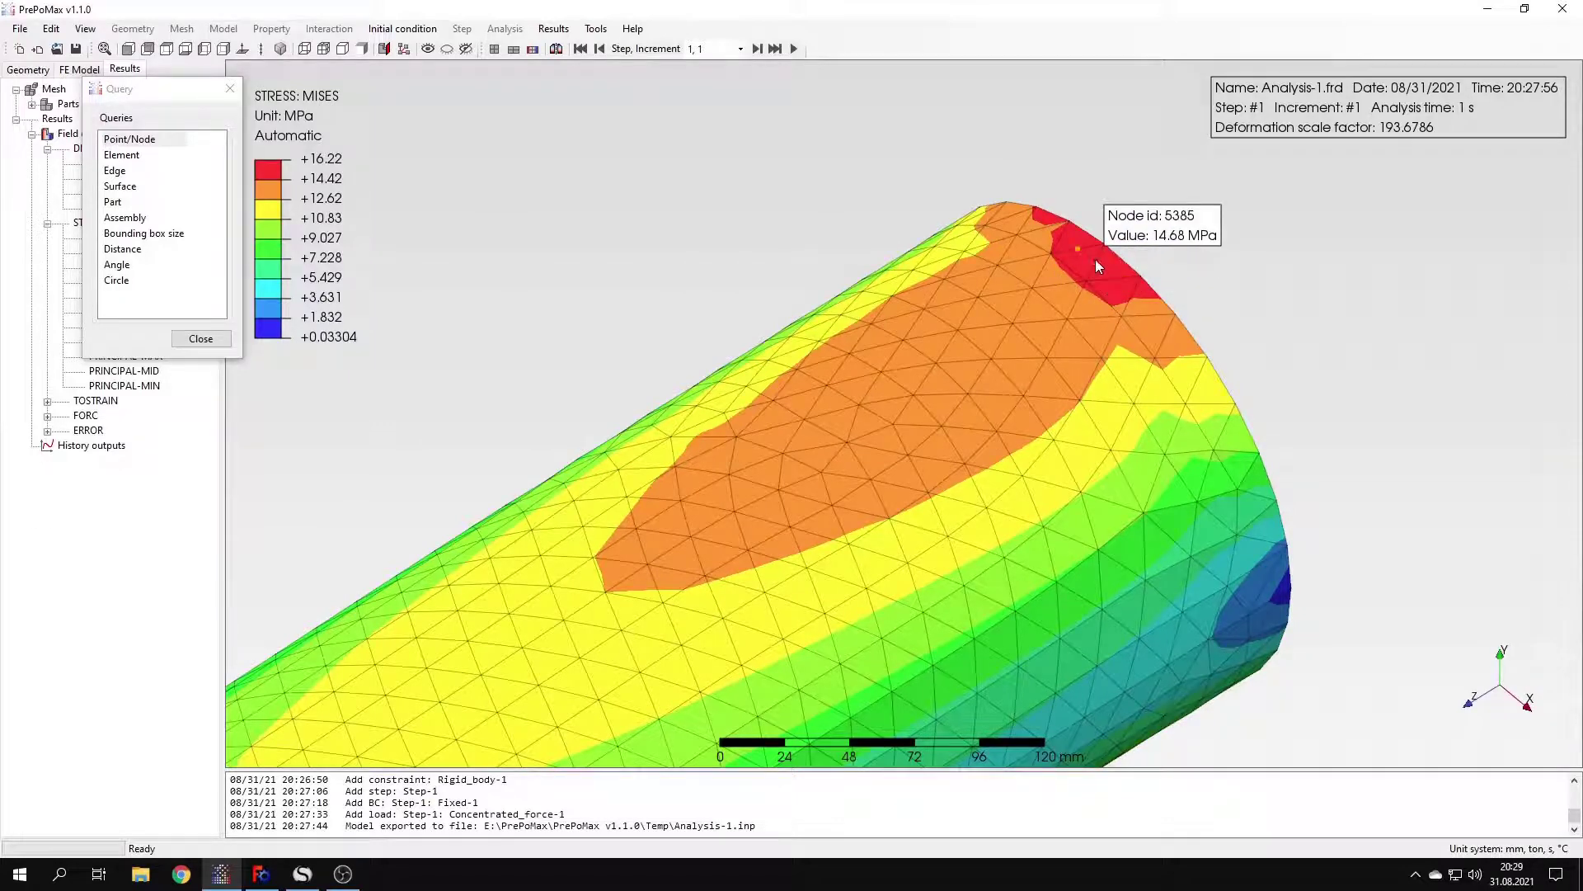
click(1095, 259)
- Check von Mises values at nodes 5381, 4874, 5382 and 4873, peaking near 14.93 MPa
click(1132, 296)
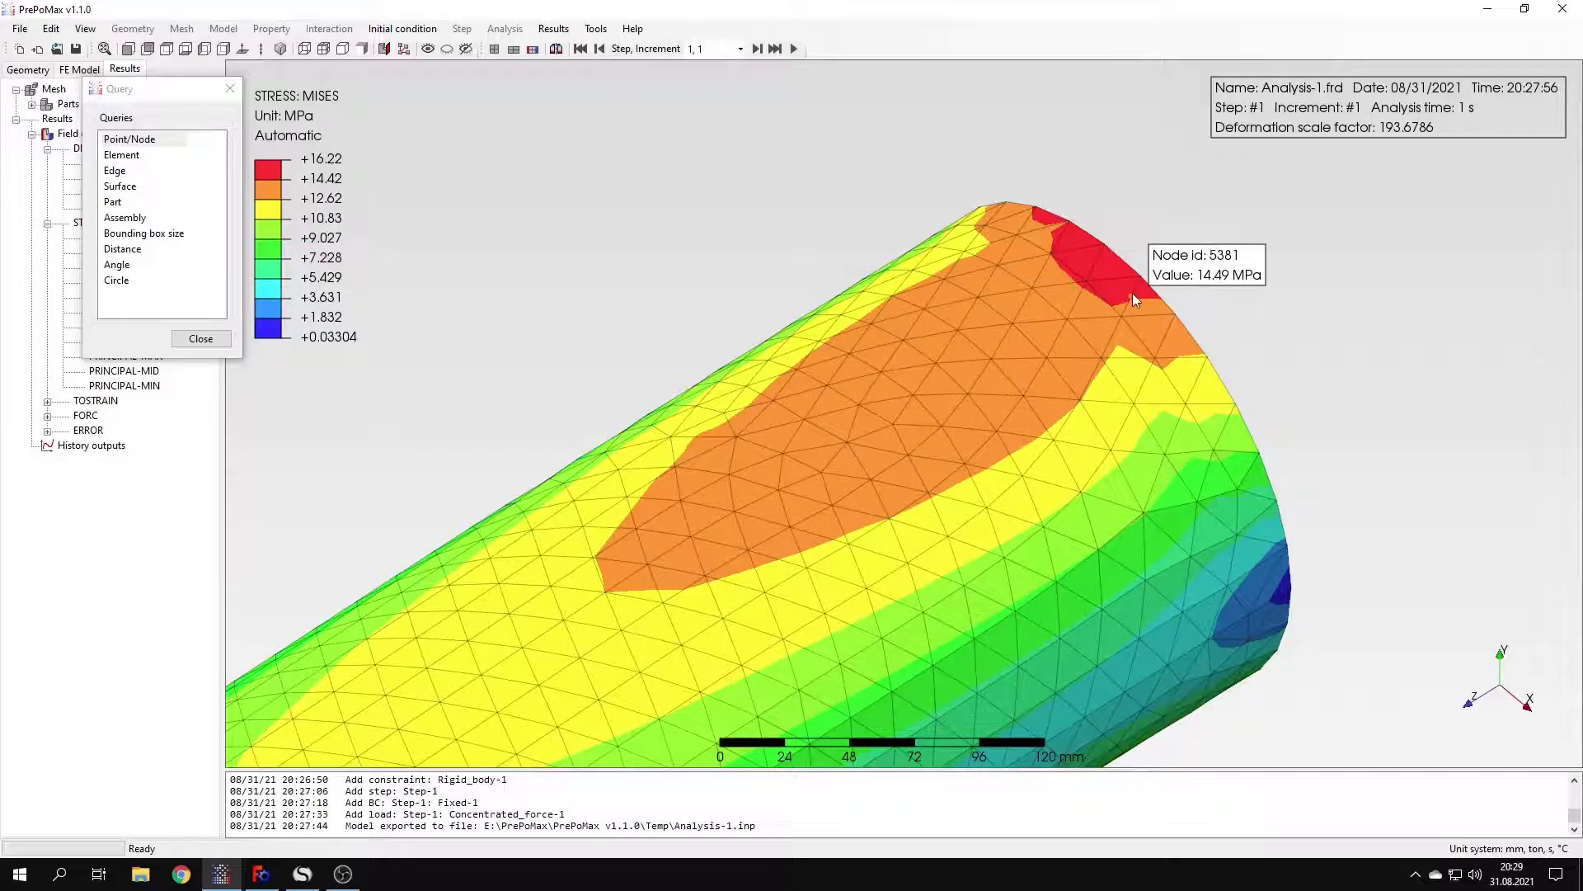
click(1114, 274)
click(1115, 274)
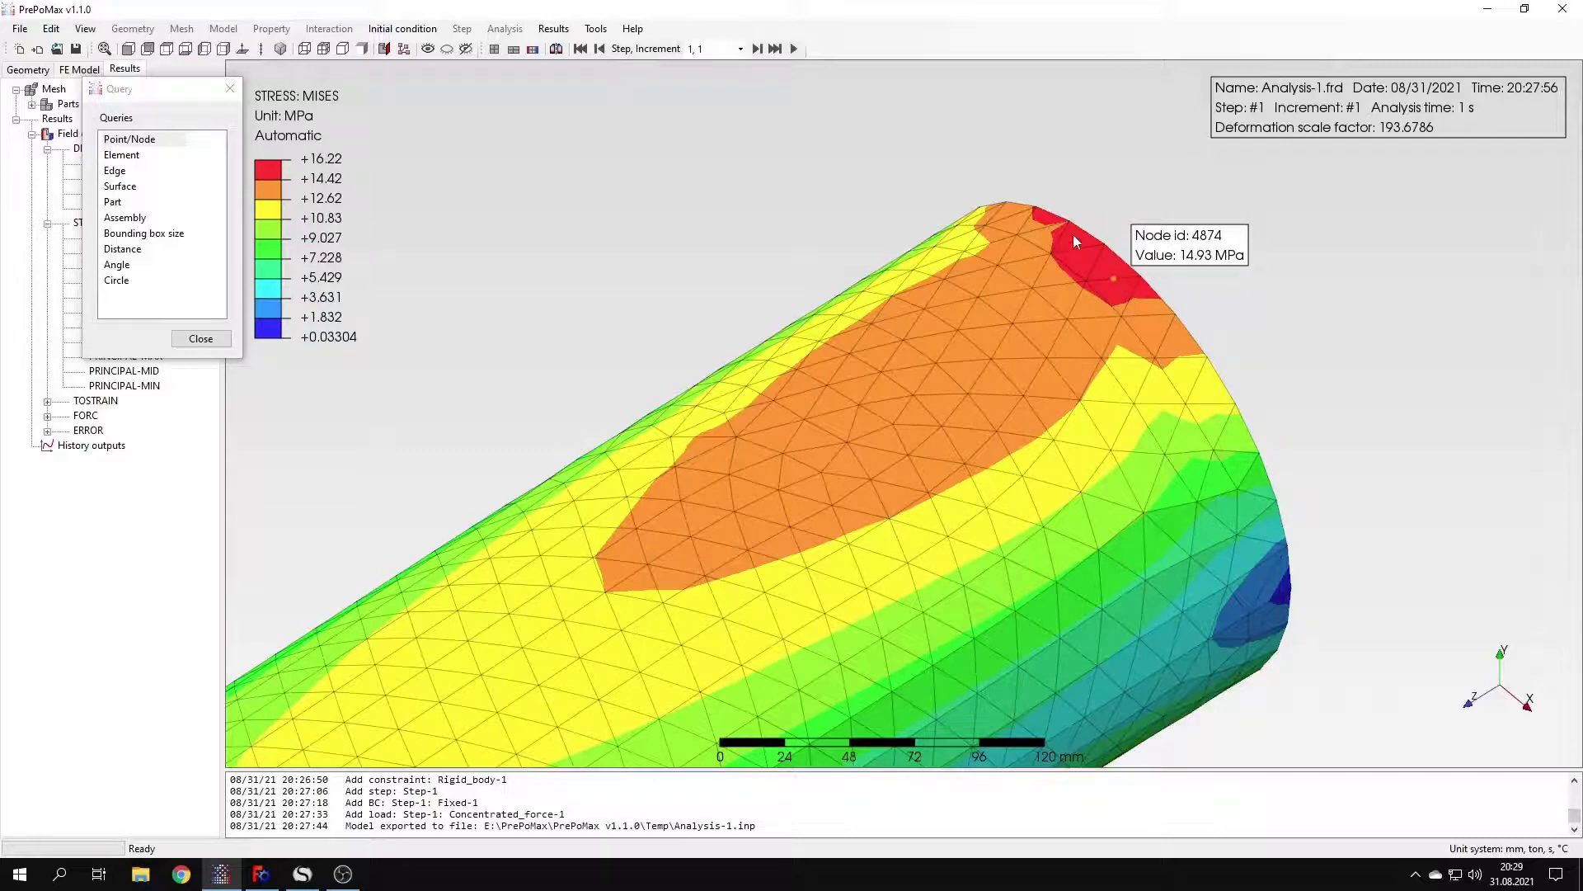
click(1042, 226)
click(1145, 310)
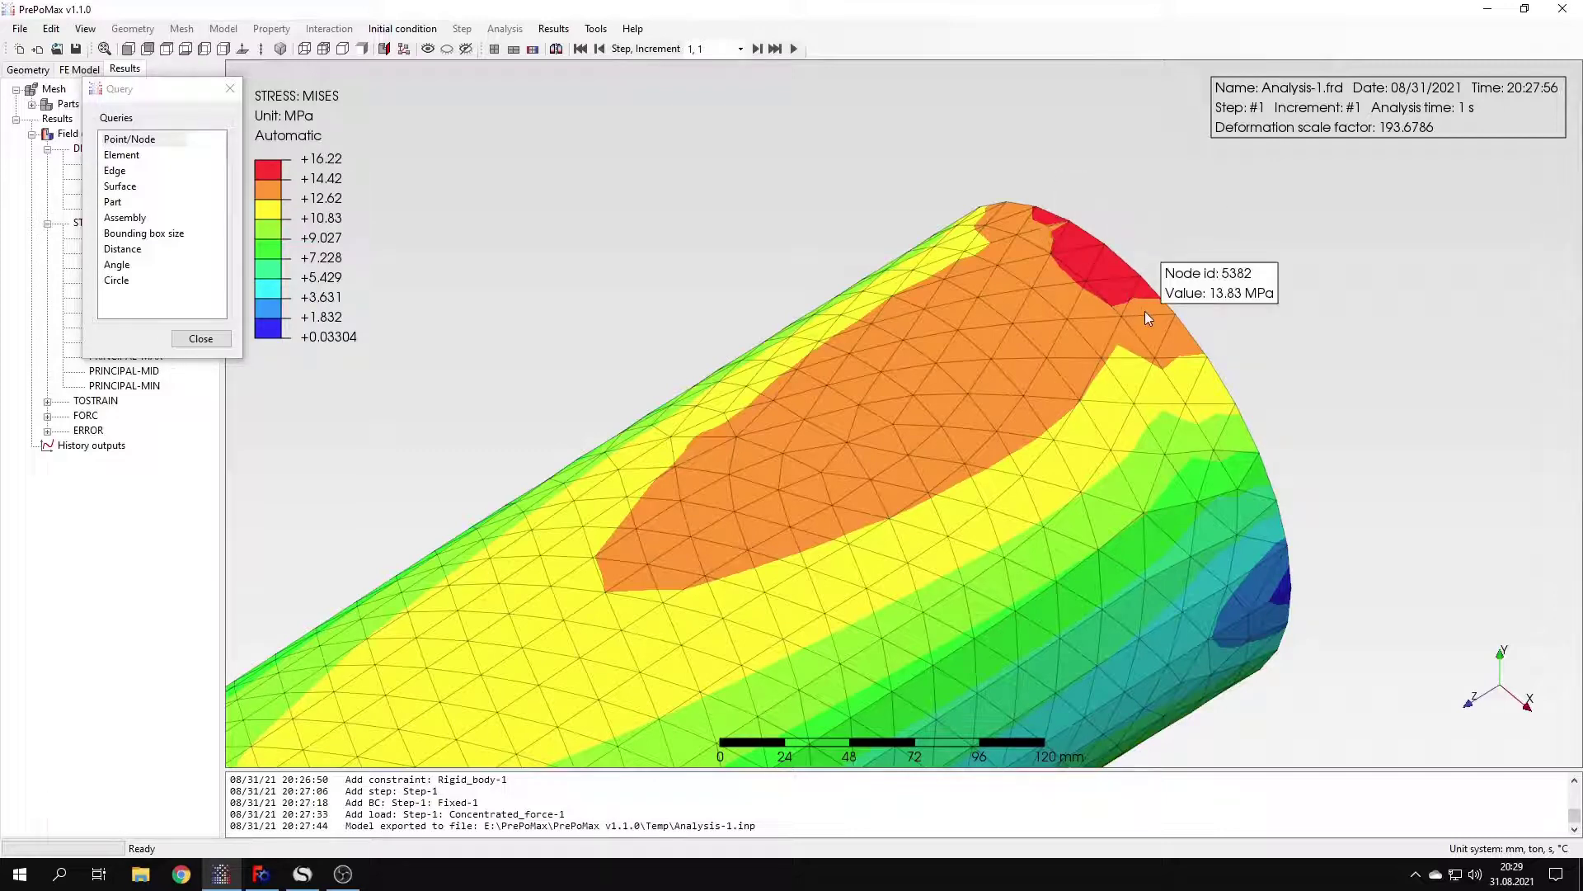
click(1090, 257)
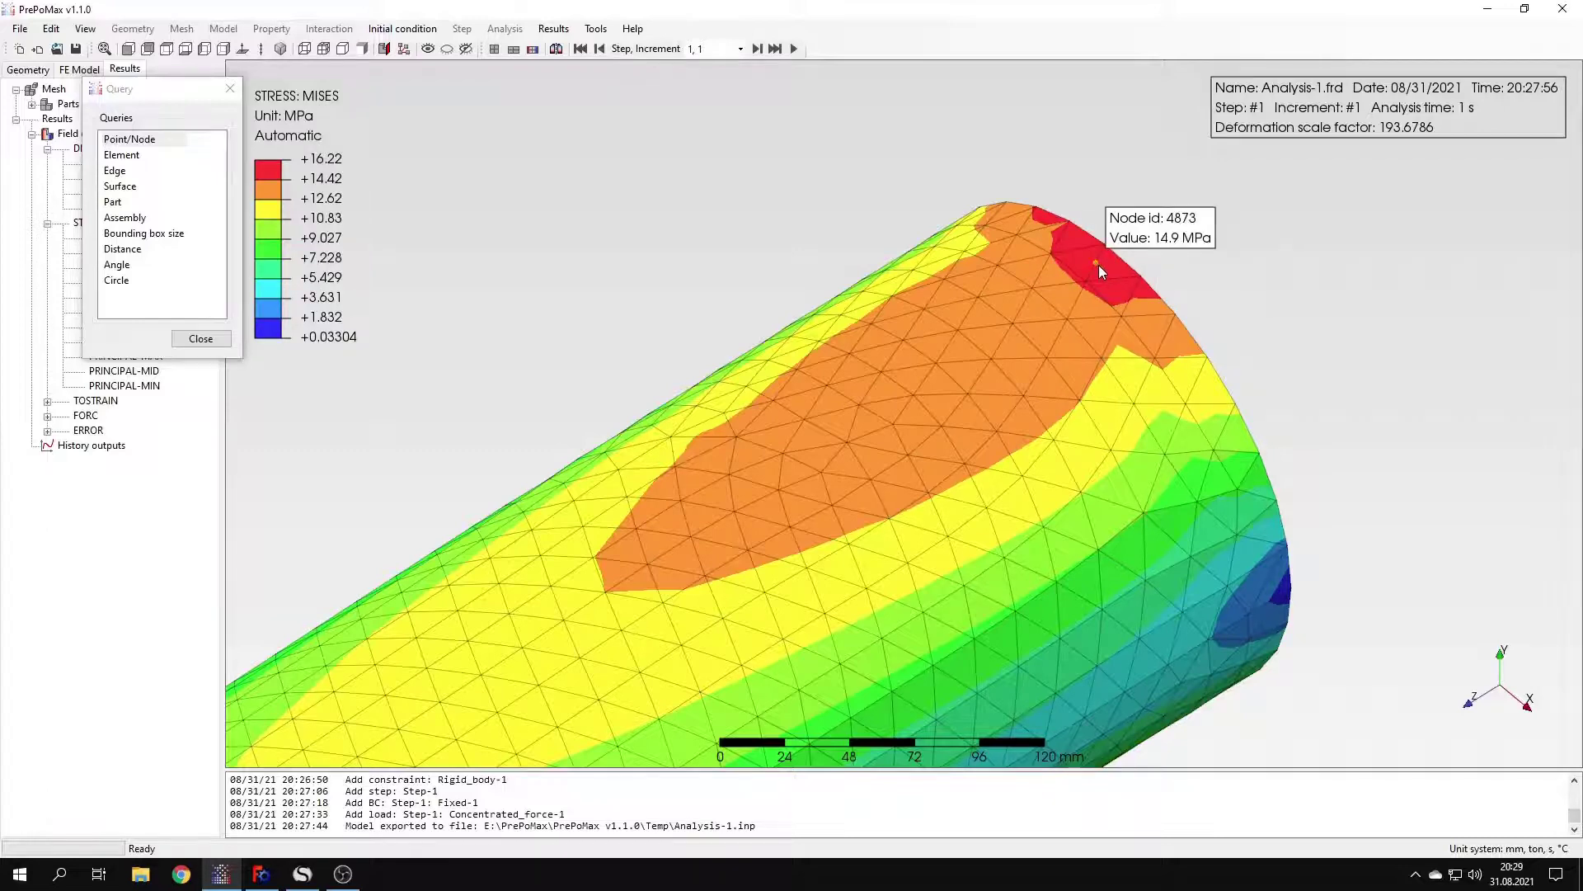
- Close the Query dialog and view the whole shaft's von Mises plot
scroll(1098, 265, down, 3)
scroll(1100, 269, down, 4)
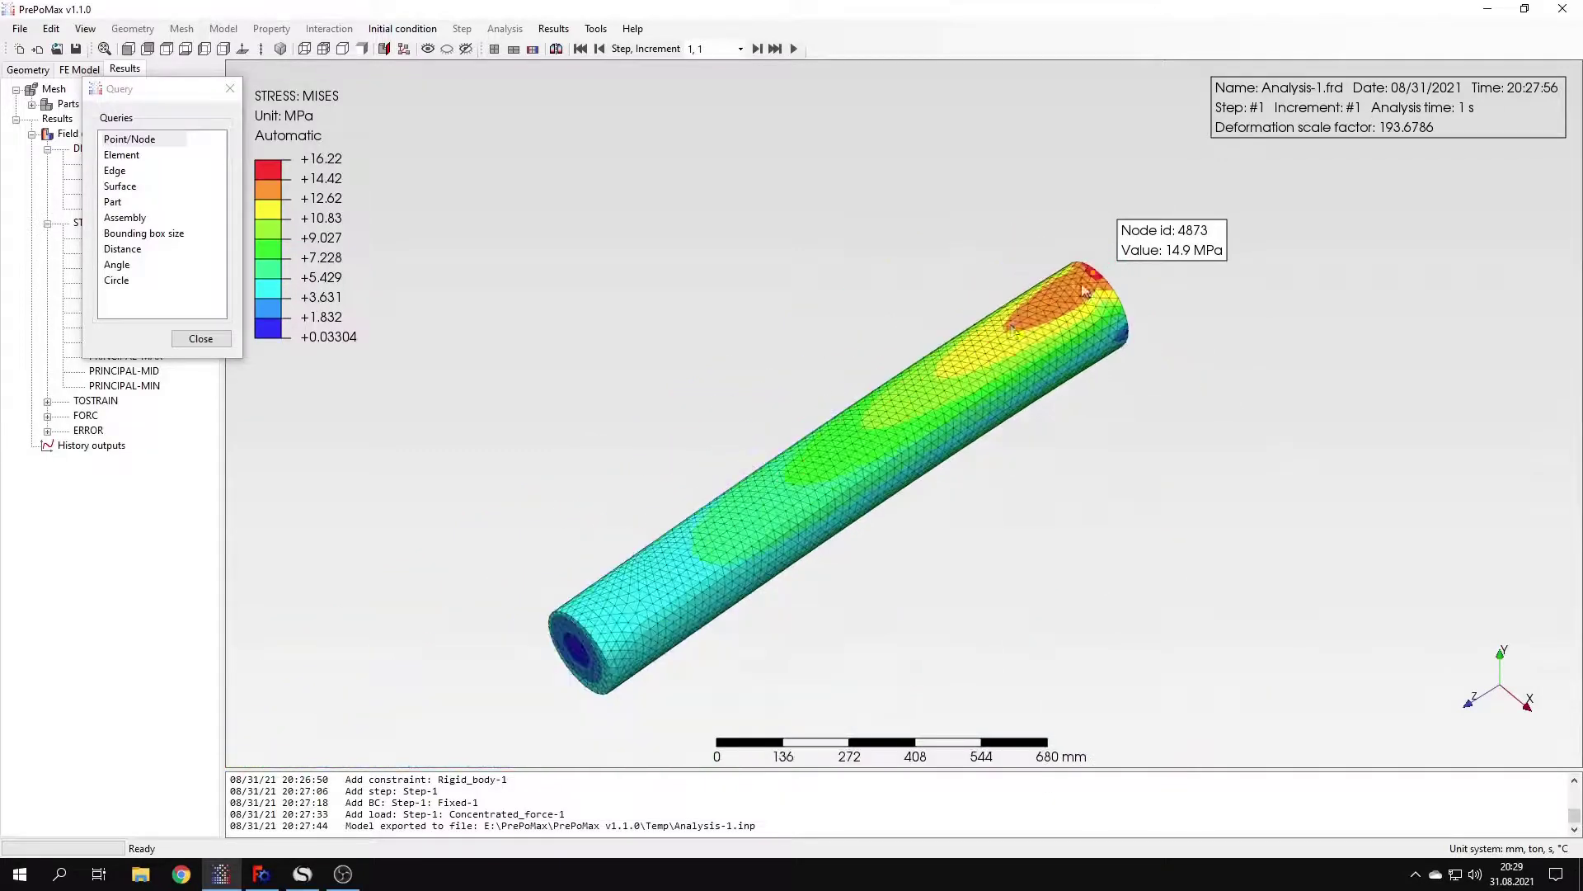
click(231, 89)
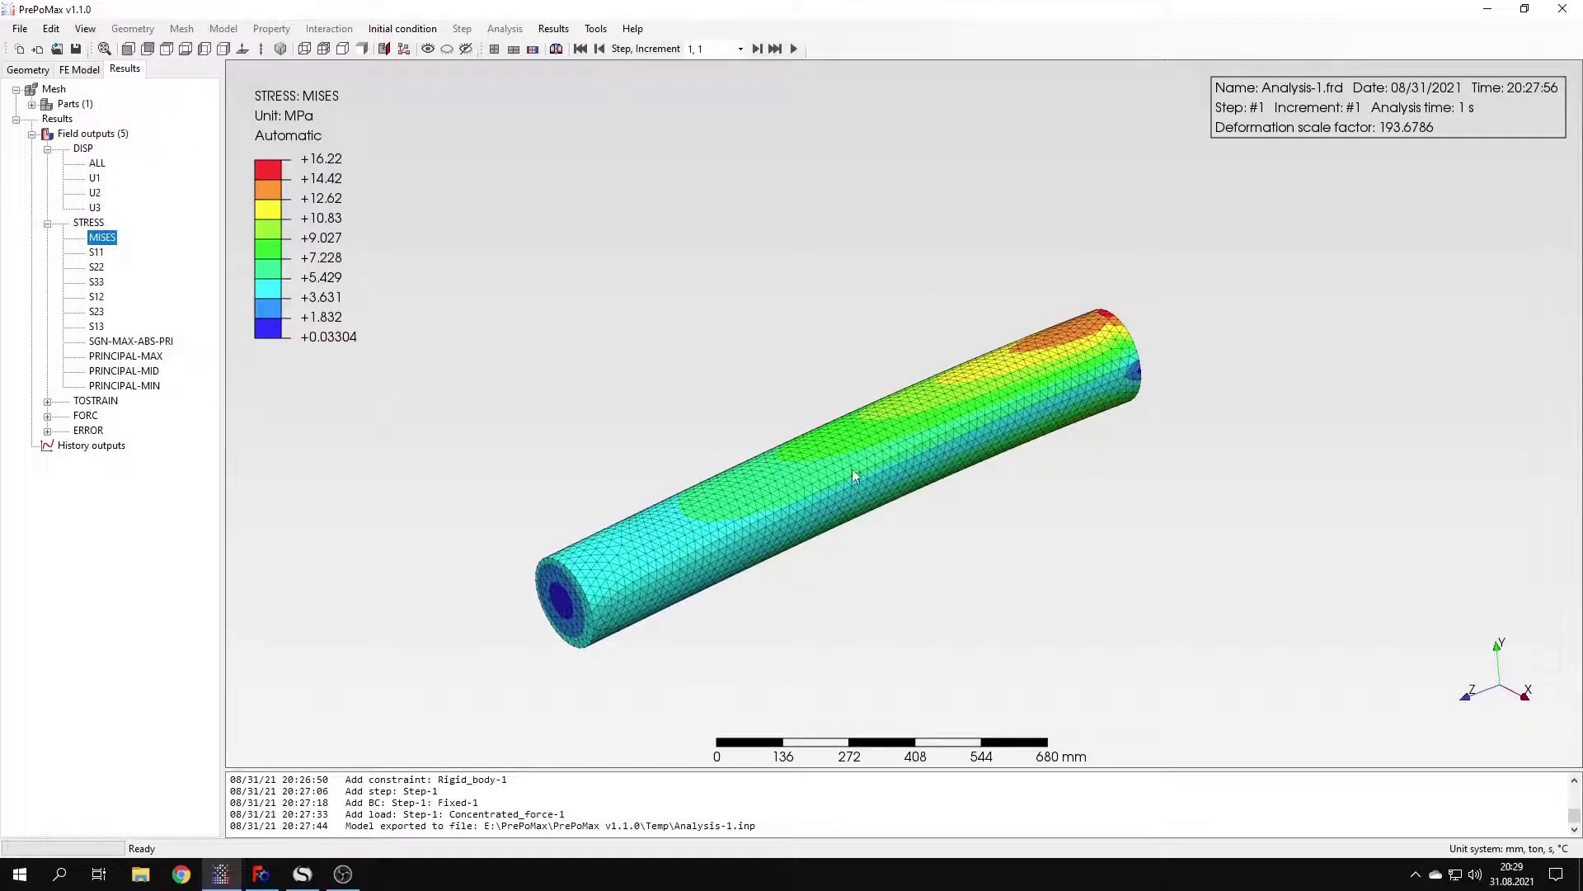
scroll(853, 476, up, 2)
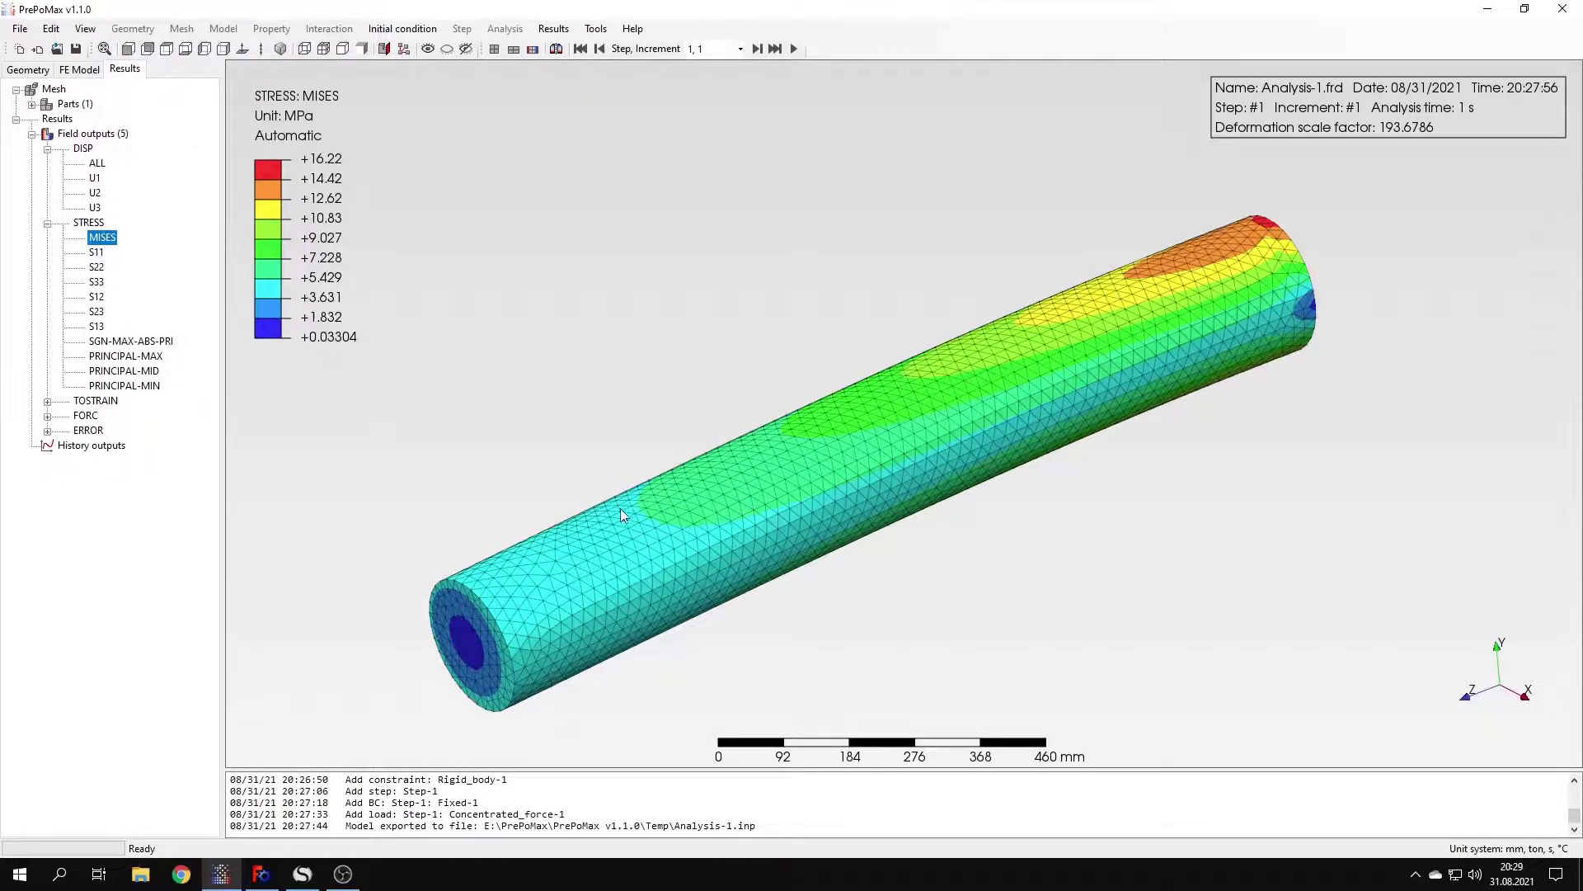